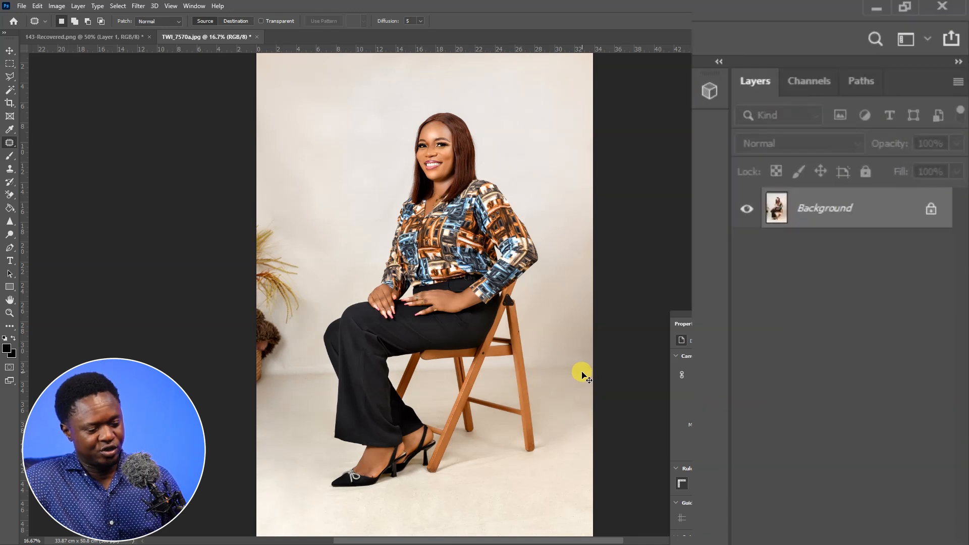
Duplicate the background layer and hide the original
{"action": "key", "text": "ctrl+j"}
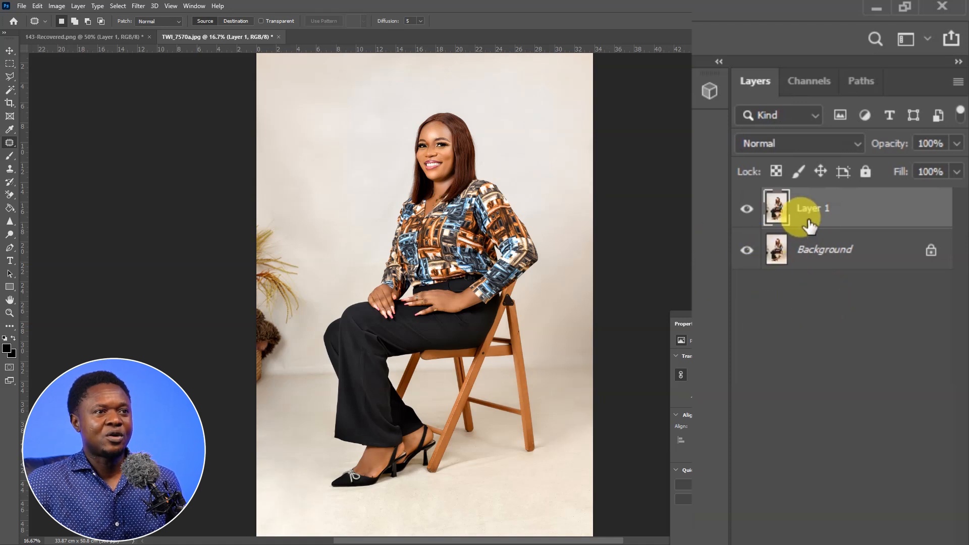
{"action": "left_click", "coordinate": [746, 251]}
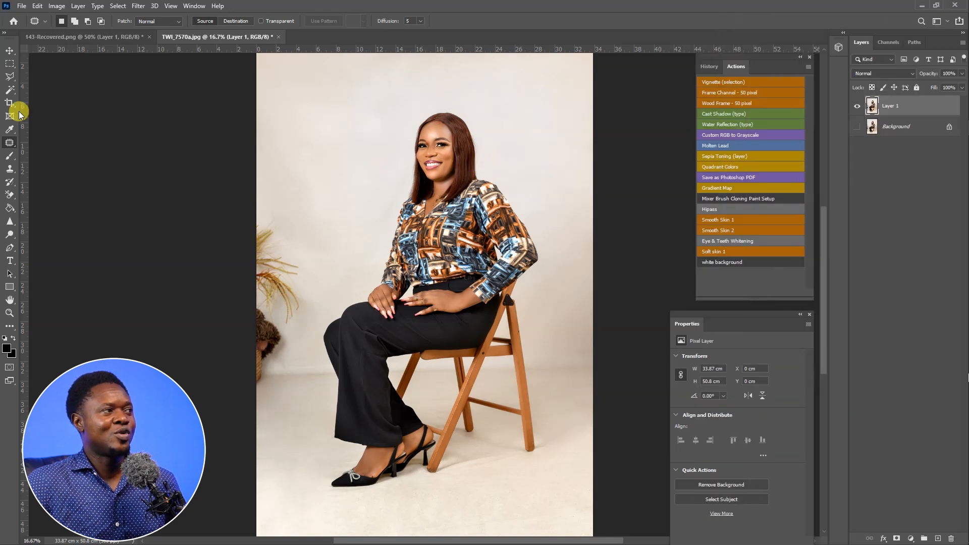
Select the seated woman automatically with the Magic Wand's Select Subject option
{"action": "left_click", "coordinate": [9, 90]}
{"action": "right_click", "coordinate": [9, 90]}
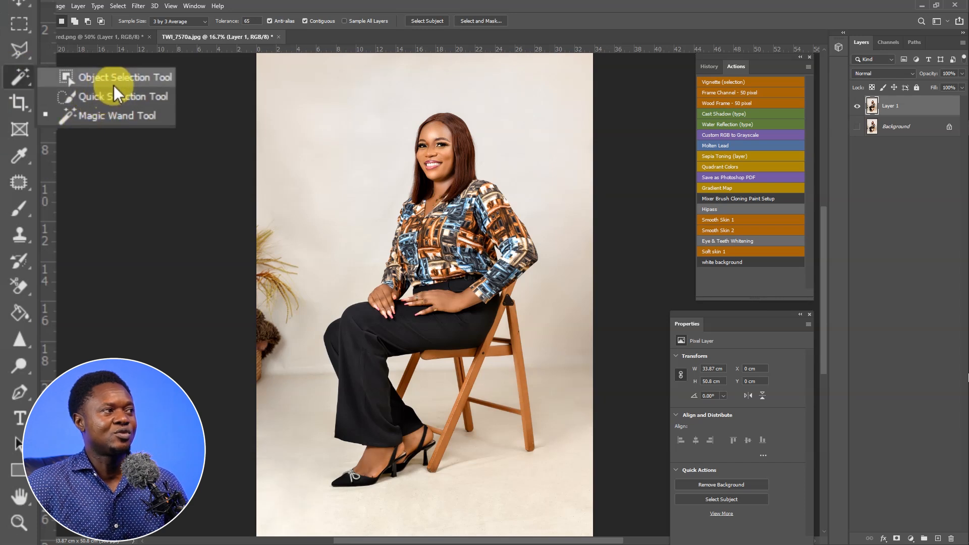
{"action": "left_click", "coordinate": [101, 114]}
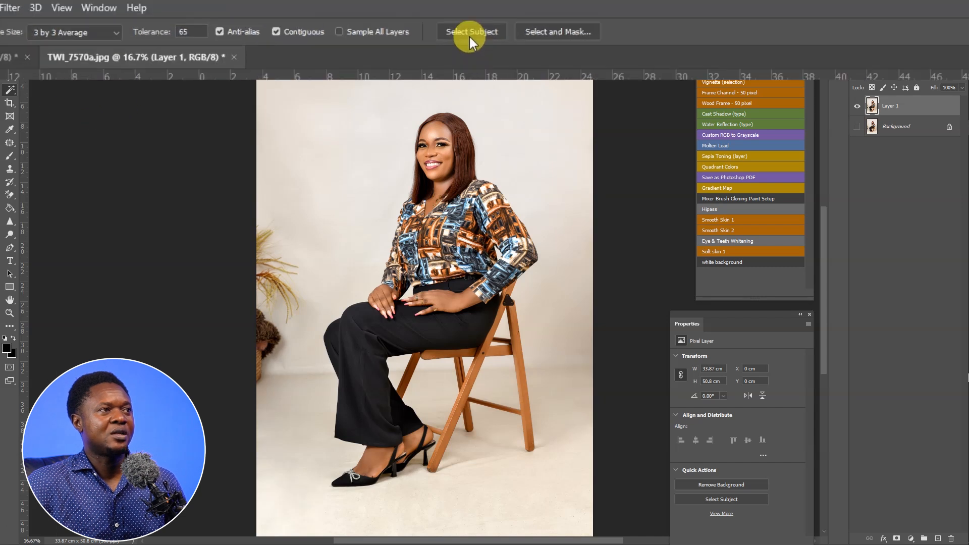
{"action": "left_click", "coordinate": [489, 37]}
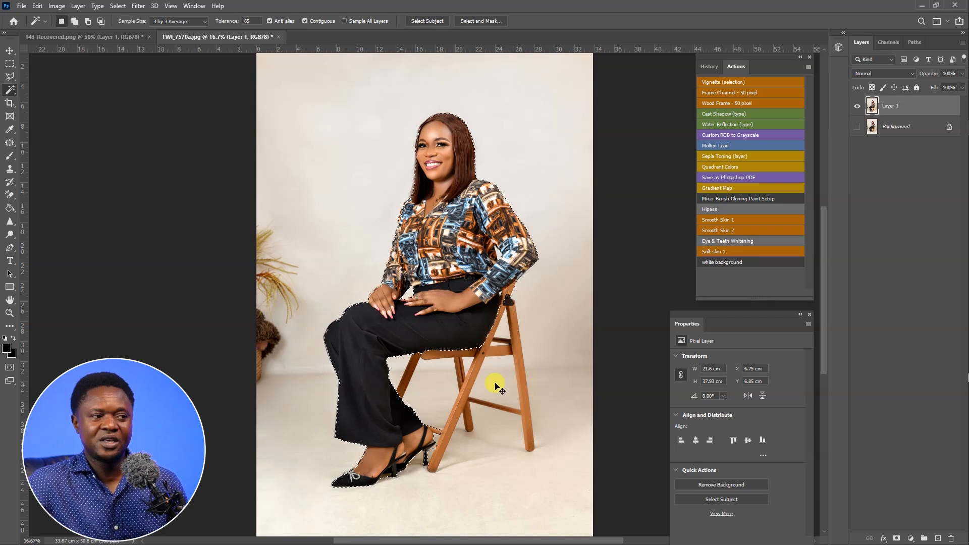
Add the missed fingernail beside the gap at the waist to the selection with the Polygonal Lasso
{"action": "key", "text": "ctrl+plus"}
{"action": "key", "text": "ctrl+plus"}
{"action": "key", "text": "ctrl+plus"}
{"action": "key", "text": "ctrl+plus"}
{"action": "key", "text": "ctrl+plus"}
{"action": "key", "text": "ctrl+plus"}
{"action": "key", "text": "ctrl+plus"}
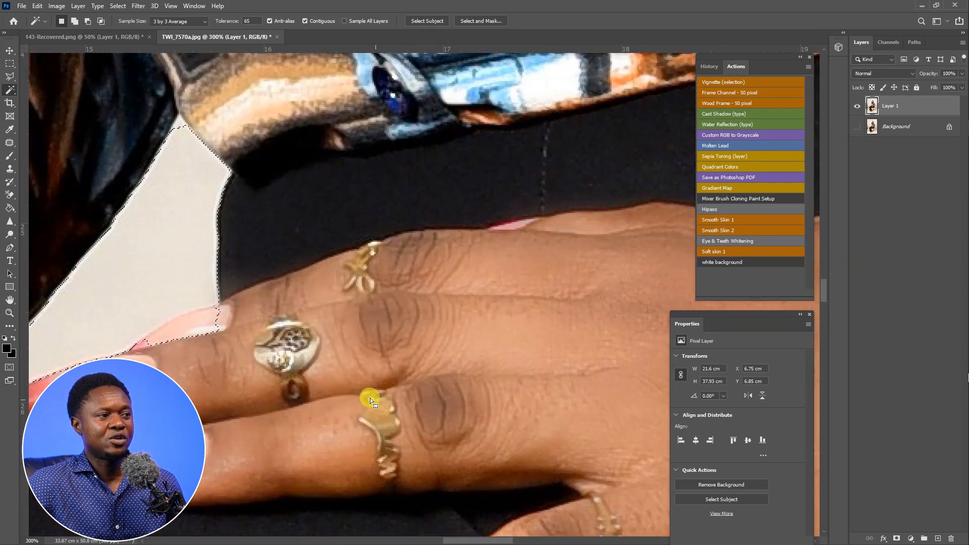
{"action": "left_click_drag", "start_coordinate": [306, 372], "coordinate": [481, 329]}
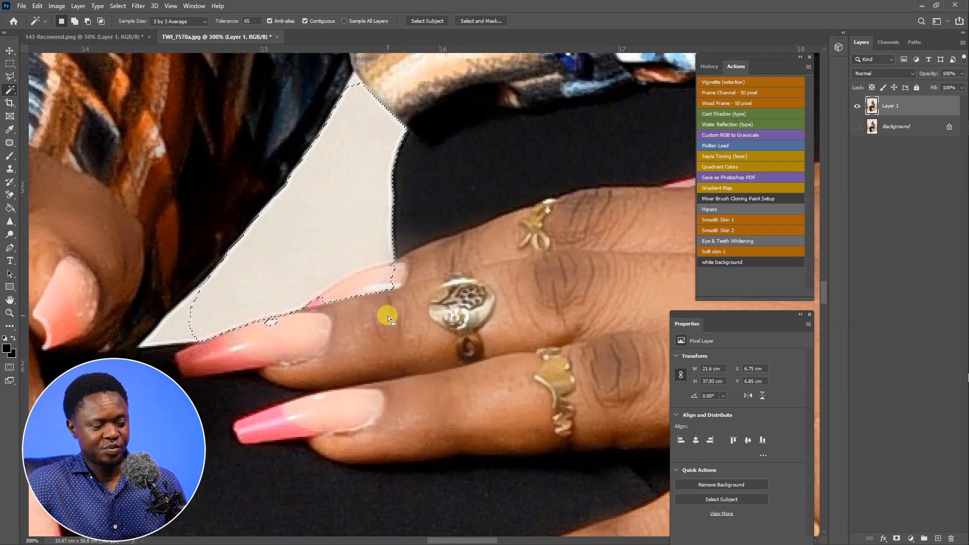
{"action": "key", "text": "l"}
{"action": "left_click", "coordinate": [398, 259], "text": "shift"}
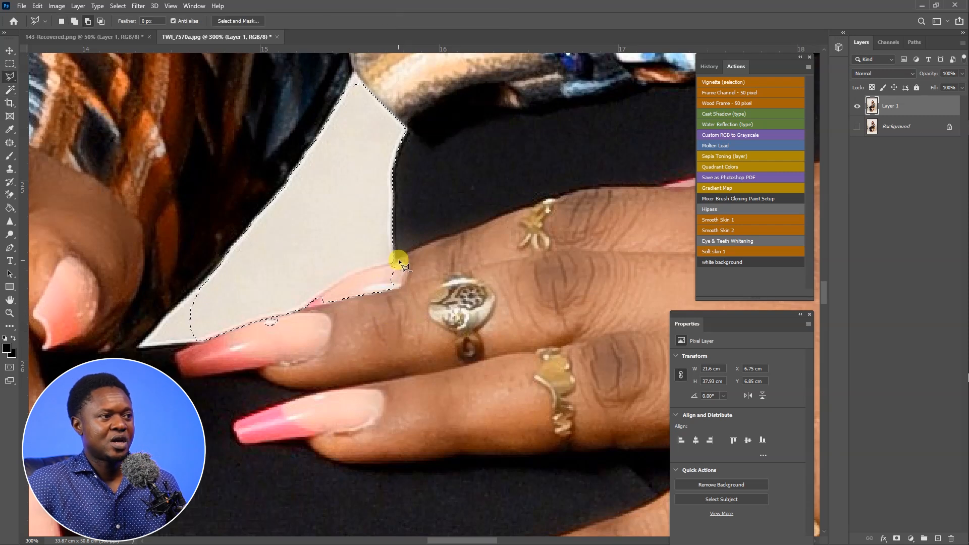
{"action": "left_click", "coordinate": [363, 271]}
{"action": "left_click", "coordinate": [332, 286]}
{"action": "left_click", "coordinate": [314, 299]}
{"action": "double_click", "coordinate": [436, 275]}
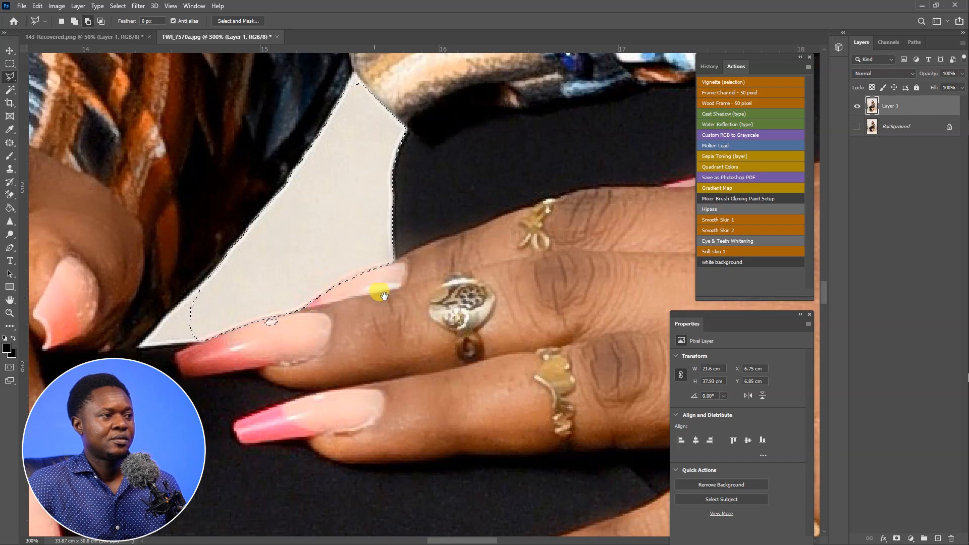
Subtract the leftover background in the pointed corners of the gap between the blouse and the hand
{"action": "left_click_drag", "start_coordinate": [288, 319], "coordinate": [439, 269]}
{"action": "left_click_drag", "start_coordinate": [330, 217], "coordinate": [444, 203]}
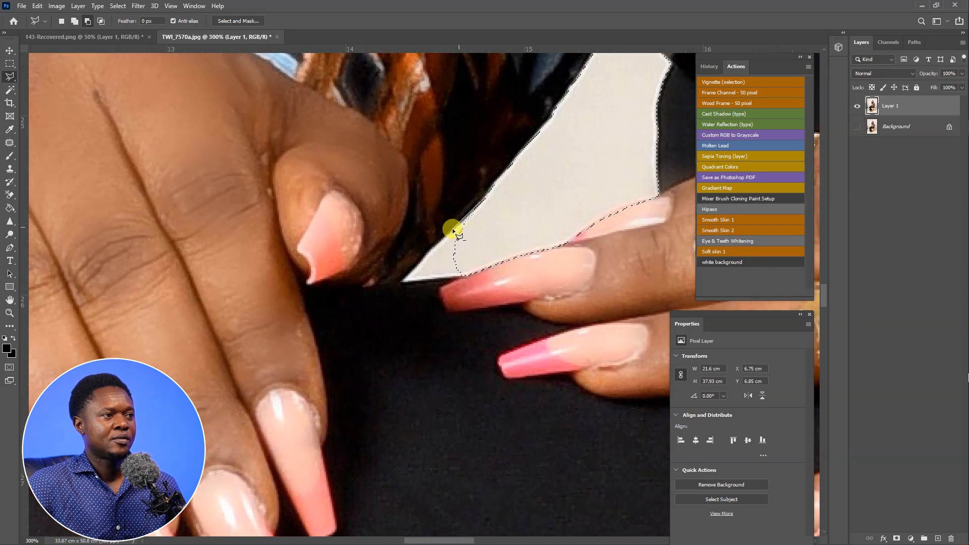
{"action": "left_click", "coordinate": [401, 282]}
{"action": "left_click", "coordinate": [450, 279]}
{"action": "double_click", "coordinate": [475, 268]}
{"action": "left_click_drag", "start_coordinate": [667, 59], "coordinate": [526, 251]}
{"action": "left_click", "coordinate": [494, 221]}
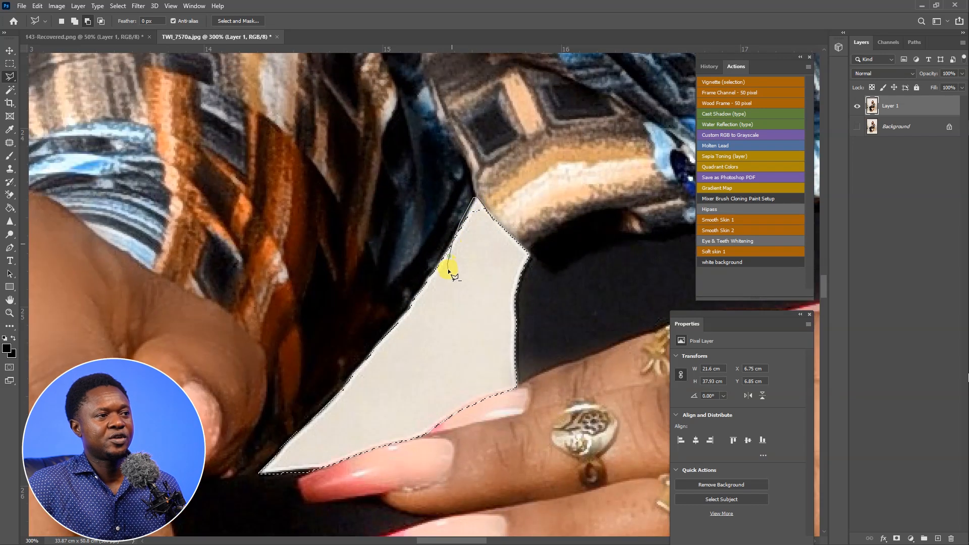
Add the missed sleeve edge just above the hand on the knee to the selection
{"action": "left_click_drag", "start_coordinate": [480, 269], "coordinate": [580, 227]}
{"action": "key", "text": "ctrl+minus"}
{"action": "left_click_drag", "start_coordinate": [478, 282], "coordinate": [727, 271]}
{"action": "left_click_drag", "start_coordinate": [450, 114], "coordinate": [432, 233]}
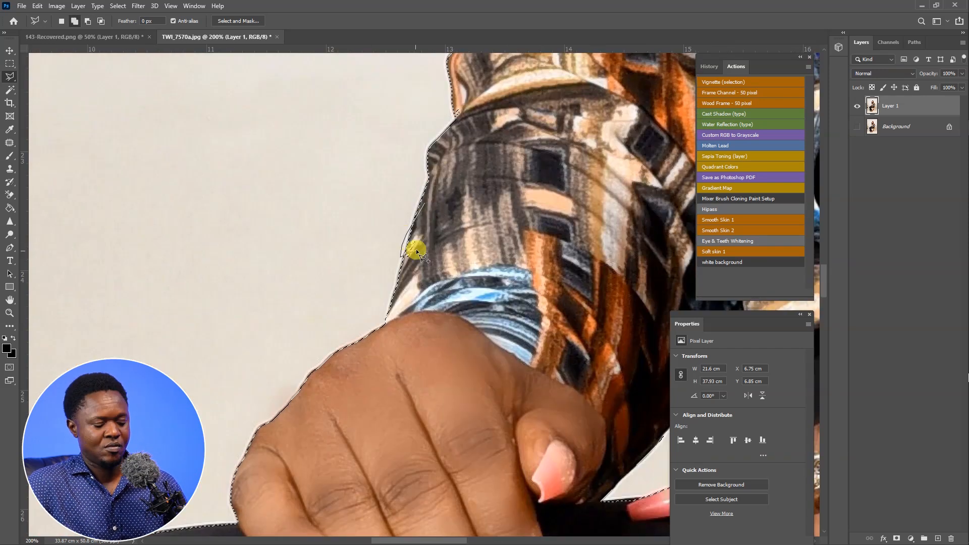
{"action": "left_click_drag", "start_coordinate": [459, 178], "coordinate": [418, 339]}
{"action": "double_click", "coordinate": [446, 251]}
Add the remaining missed parts of that sleeve's outer edge, working up toward the shoulder
{"action": "mouse_move", "coordinate": [487, 125]}
{"action": "left_mouse_down"}
{"action": "mouse_move", "coordinate": [461, 266]}
{"action": "mouse_move", "coordinate": [420, 352]}
{"action": "left_mouse_up"}
{"action": "left_click", "coordinate": [455, 197]}
{"action": "left_click", "coordinate": [431, 234]}
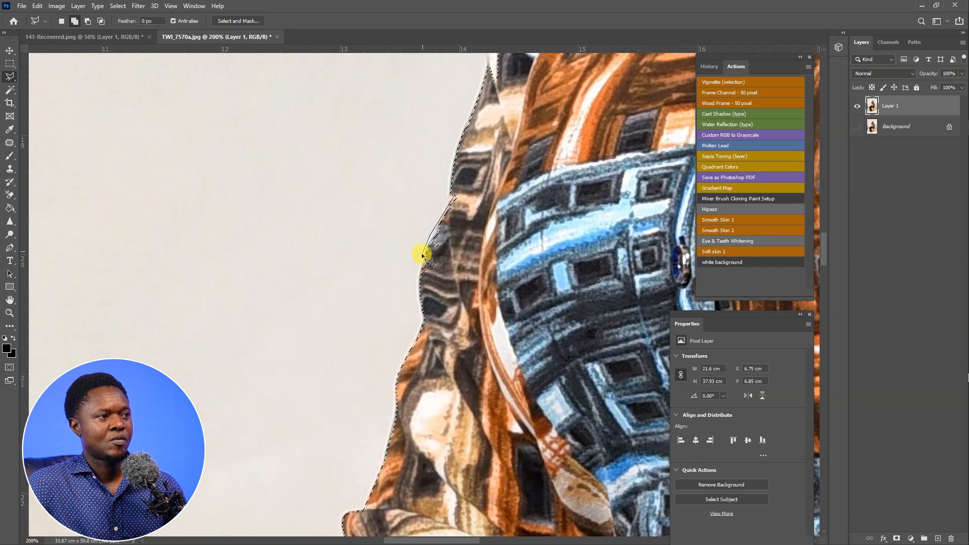
{"action": "left_click", "coordinate": [421, 255]}
{"action": "left_click_drag", "start_coordinate": [454, 225], "coordinate": [422, 353]}
{"action": "left_click", "coordinate": [455, 190]}
{"action": "left_click_drag", "start_coordinate": [445, 140], "coordinate": [434, 237]}
{"action": "left_click", "coordinate": [434, 237]}
{"action": "left_click", "coordinate": [441, 207]}
{"action": "left_click", "coordinate": [473, 167]}
{"action": "left_click_drag", "start_coordinate": [477, 114], "coordinate": [449, 233]}
{"action": "left_click", "coordinate": [478, 192]}
{"action": "left_click", "coordinate": [514, 117]}
{"action": "left_click_drag", "start_coordinate": [584, 349], "coordinate": [509, 268]}
{"action": "double_click", "coordinate": [509, 268]}
Add the missed part of the rhinestone bow on the front shoe to the selection
{"action": "left_click_drag", "start_coordinate": [486, 70], "coordinate": [433, 335]}
{"action": "scroll", "coordinate": [433, 335], "scroll_direction": "down", "scroll_amount": 2}
{"action": "mouse_move", "coordinate": [402, 504]}
{"action": "left_mouse_down"}
{"action": "mouse_move", "coordinate": [497, 233]}
{"action": "mouse_move", "coordinate": [477, 184]}
{"action": "left_mouse_up"}
{"action": "key", "text": "ctrl+plus"}
{"action": "key", "text": "ctrl+plus"}
{"action": "left_click_drag", "start_coordinate": [500, 385], "coordinate": [519, 216]}
{"action": "key", "text": "ctrl+plus"}
{"action": "left_click_drag", "start_coordinate": [482, 169], "coordinate": [487, 277]}
{"action": "left_click", "coordinate": [488, 191]}
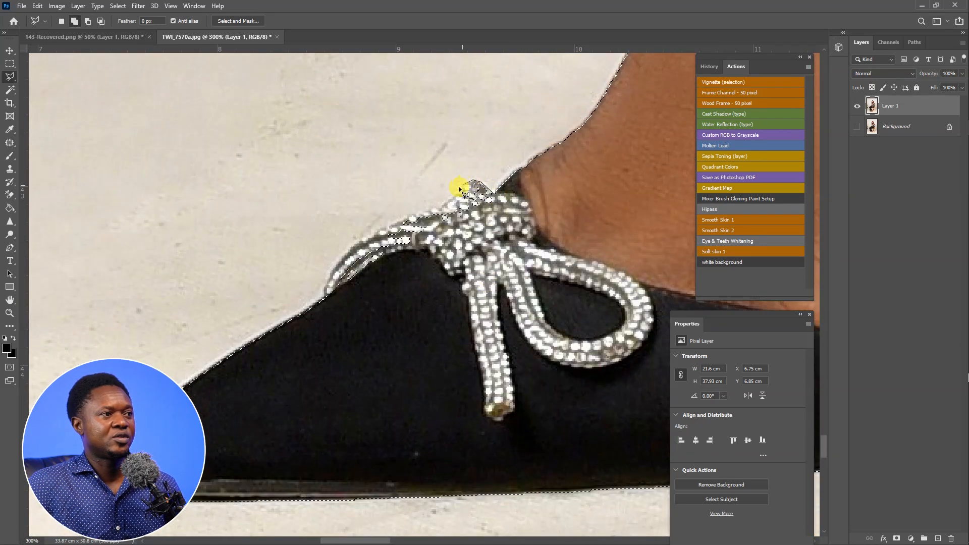
{"action": "left_click", "coordinate": [354, 244]}
{"action": "left_click", "coordinate": [330, 270]}
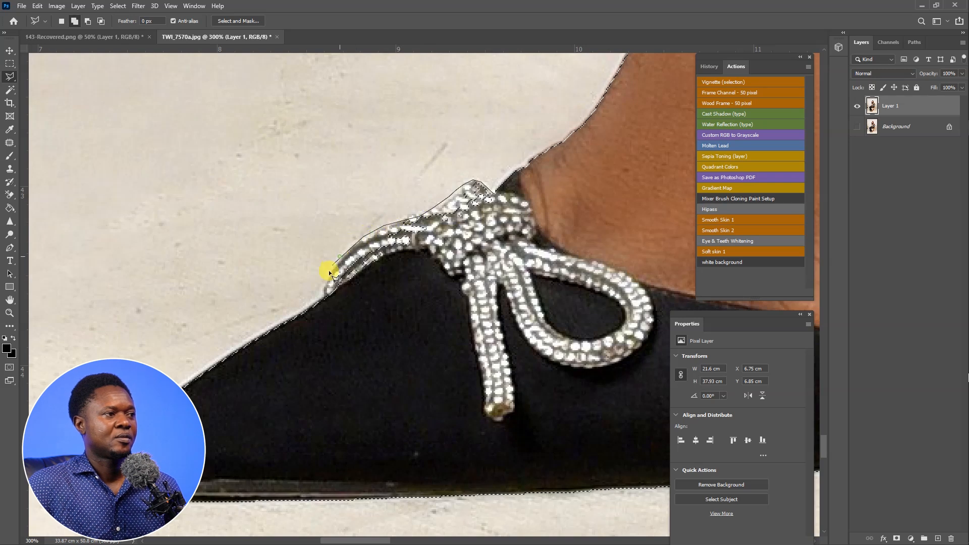
{"action": "left_click", "coordinate": [325, 293]}
{"action": "double_click", "coordinate": [334, 326]}
Subtract the leftover floor background around the sole and back of the front shoe from the selection
{"action": "left_click_drag", "start_coordinate": [213, 490], "coordinate": [286, 300]}
{"action": "left_click", "coordinate": [232, 305], "text": "alt"}
{"action": "double_click", "coordinate": [249, 309]}
{"action": "left_click_drag", "start_coordinate": [671, 217], "coordinate": [227, 307]}
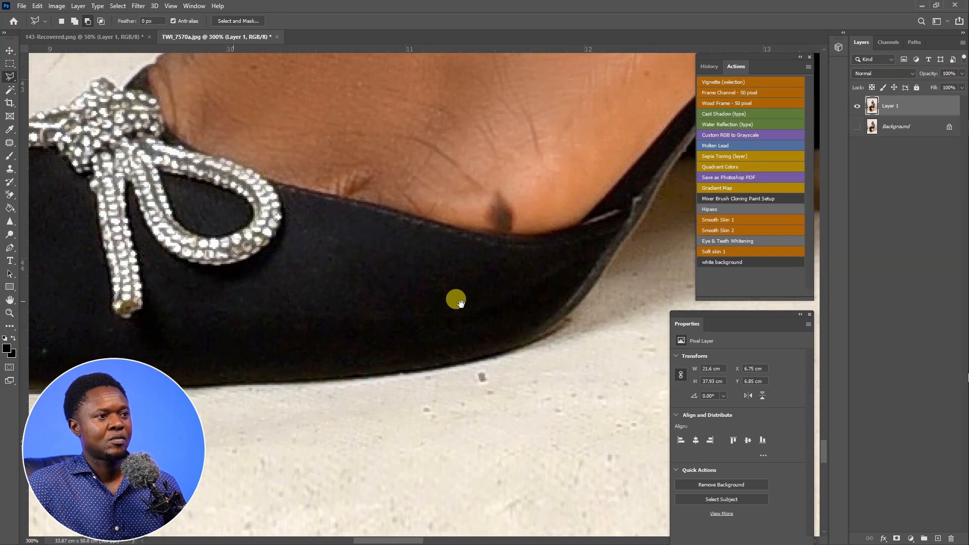
{"action": "left_click_drag", "start_coordinate": [459, 300], "coordinate": [225, 361]}
{"action": "left_click_drag", "start_coordinate": [325, 417], "coordinate": [297, 467]}
{"action": "left_click", "coordinate": [590, 333], "text": "alt"}
{"action": "left_click", "coordinate": [565, 314]}
{"action": "left_click", "coordinate": [583, 261]}
{"action": "left_click", "coordinate": [420, 271]}
{"action": "left_click", "coordinate": [360, 362]}
{"action": "double_click", "coordinate": [562, 355]}
Subtract the piece of chair rung behind the rear ankle from the selection, following the heel and trouser hem
{"action": "left_click_drag", "start_coordinate": [656, 151], "coordinate": [322, 335]}
{"action": "mouse_move", "coordinate": [630, 92]}
{"action": "left_mouse_down"}
{"action": "mouse_move", "coordinate": [458, 164]}
{"action": "mouse_move", "coordinate": [434, 349]}
{"action": "left_mouse_up"}
{"action": "left_click", "coordinate": [458, 164]}
{"action": "left_click", "coordinate": [446, 195]}
{"action": "left_click", "coordinate": [323, 293]}
{"action": "left_click", "coordinate": [434, 307]}
{"action": "double_click", "coordinate": [493, 184]}
{"action": "left_click_drag", "start_coordinate": [392, 93], "coordinate": [392, 168]}
{"action": "left_click", "coordinate": [300, 135]}
{"action": "left_click", "coordinate": [305, 162]}
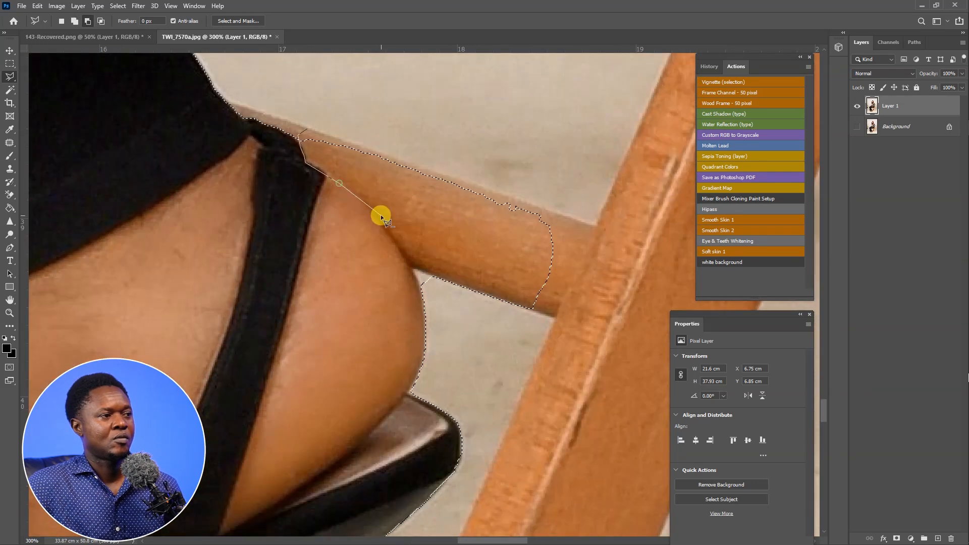
{"action": "double_click", "coordinate": [514, 137]}
Subtract the selected parts of the wooden chair seat beneath the thigh, following the trouser edge
{"action": "mouse_move", "coordinate": [383, 101]}
{"action": "left_mouse_down"}
{"action": "mouse_move", "coordinate": [346, 253]}
{"action": "mouse_move", "coordinate": [354, 444]}
{"action": "left_mouse_up"}
{"action": "left_click_drag", "start_coordinate": [510, 305], "coordinate": [354, 298]}
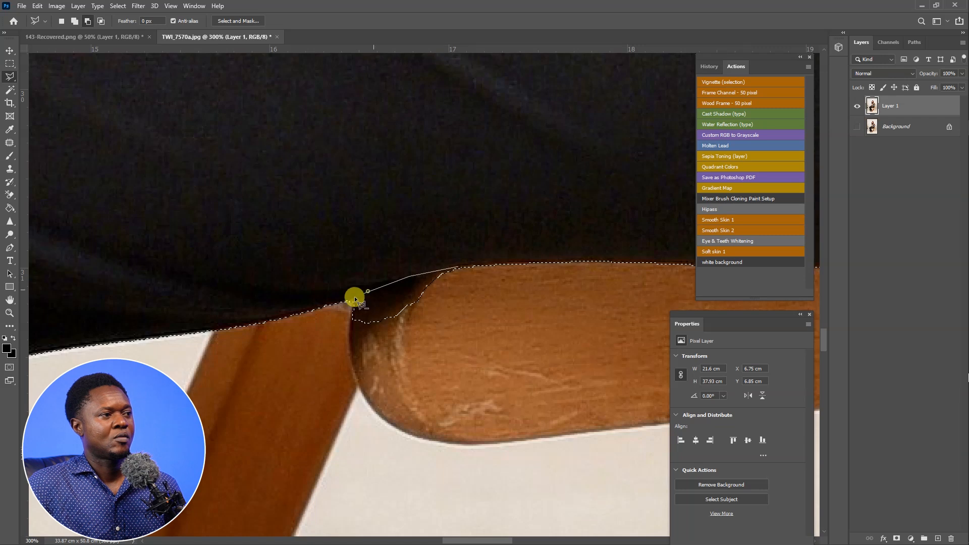
{"action": "left_click_drag", "start_coordinate": [555, 297], "coordinate": [384, 293]}
{"action": "left_click", "coordinate": [385, 294]}
{"action": "left_click", "coordinate": [441, 273]}
{"action": "left_click_drag", "start_coordinate": [513, 245], "coordinate": [399, 435]}
{"action": "left_click", "coordinate": [533, 108]}
{"action": "left_click", "coordinate": [514, 341]}
{"action": "double_click", "coordinate": [495, 355]}
Subtract the chair back post and the small gap between the hip and the sleeve from the selection
{"action": "mouse_move", "coordinate": [560, 91]}
{"action": "left_mouse_down"}
{"action": "mouse_move", "coordinate": [501, 181]}
{"action": "mouse_move", "coordinate": [386, 487]}
{"action": "left_mouse_up"}
{"action": "left_click", "coordinate": [365, 308]}
{"action": "scroll", "coordinate": [365, 303], "scroll_direction": "up", "scroll_amount": 3}
{"action": "left_click", "coordinate": [365, 403]}
{"action": "left_click", "coordinate": [371, 377]}
{"action": "left_click", "coordinate": [371, 327]}
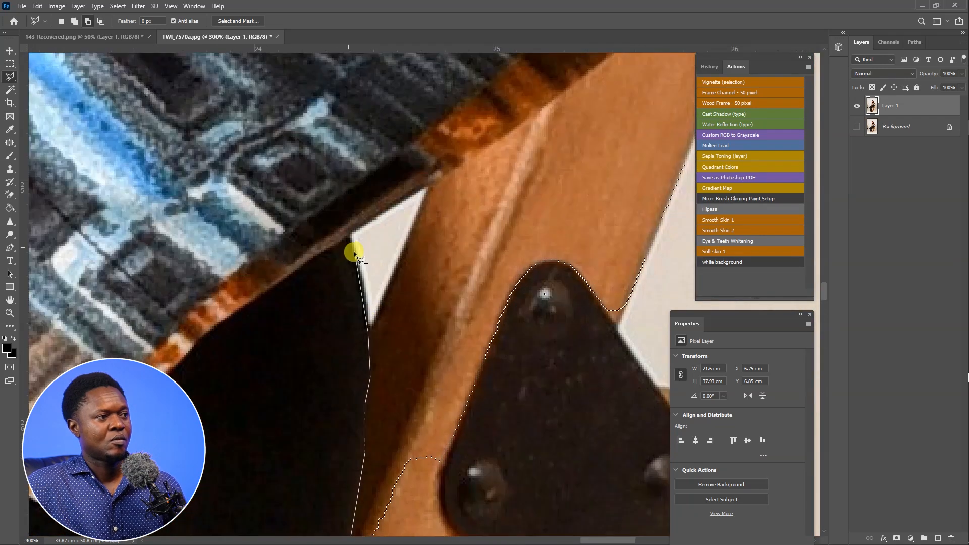
{"action": "left_click_drag", "start_coordinate": [628, 65], "coordinate": [440, 263]}
{"action": "left_click_drag", "start_coordinate": [528, 171], "coordinate": [315, 295]}
{"action": "left_click", "coordinate": [538, 347]}
Add the missed outer edge of the bent arm's sleeve on the chair side to the selection
{"action": "scroll", "coordinate": [454, 303], "scroll_direction": "down", "scroll_amount": 3}
{"action": "scroll", "coordinate": [421, 357], "scroll_direction": "up", "scroll_amount": 1}
{"action": "left_click_drag", "start_coordinate": [576, 121], "coordinate": [493, 342]}
{"action": "mouse_move", "coordinate": [537, 265]}
{"action": "left_mouse_down"}
{"action": "mouse_move", "coordinate": [501, 324]}
{"action": "mouse_move", "coordinate": [475, 410]}
{"action": "left_mouse_up"}
{"action": "left_click_drag", "start_coordinate": [499, 279], "coordinate": [533, 440]}
{"action": "left_click", "coordinate": [504, 301], "text": "shift"}
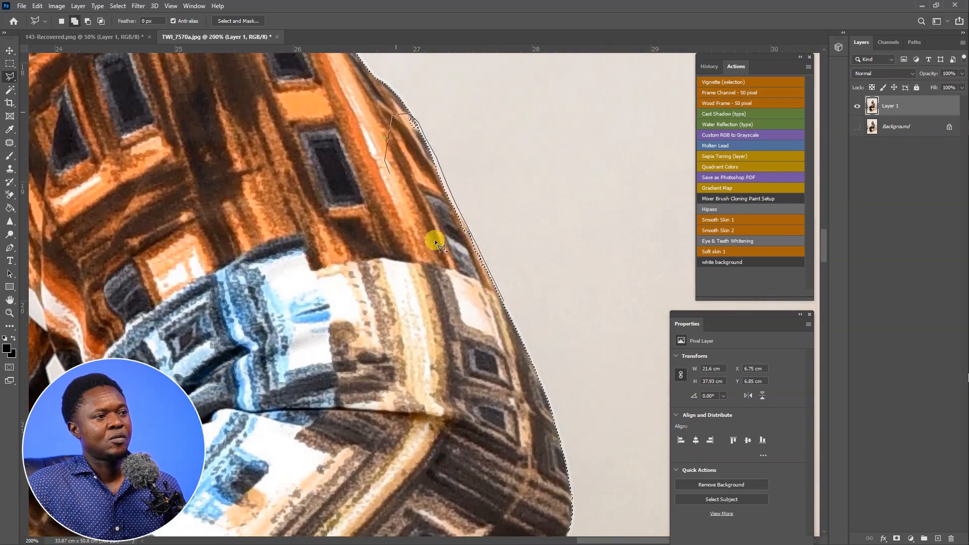
{"action": "double_click", "coordinate": [434, 242]}
Add the missed blouse edge along the chair-side shoulder to the selection
{"action": "left_click_drag", "start_coordinate": [365, 72], "coordinate": [486, 393]}
{"action": "left_click", "coordinate": [486, 395]}
{"action": "double_click", "coordinate": [400, 273]}
{"action": "left_click", "coordinate": [357, 191]}
{"action": "left_click", "coordinate": [344, 162]}
{"action": "left_click_drag", "start_coordinate": [338, 156], "coordinate": [490, 429]}
{"action": "left_click", "coordinate": [441, 358]}
{"action": "left_click", "coordinate": [365, 267]}
{"action": "mouse_move", "coordinate": [336, 250]}
{"action": "left_mouse_down"}
{"action": "mouse_move", "coordinate": [365, 257]}
{"action": "mouse_move", "coordinate": [402, 320]}
{"action": "left_mouse_up"}
{"action": "double_click", "coordinate": [245, 235]}
Add a loose outline around the whole head and hair, from shoulder to shoulder, to include the stray hairs
{"action": "scroll", "coordinate": [349, 401], "scroll_direction": "down", "scroll_amount": 3}
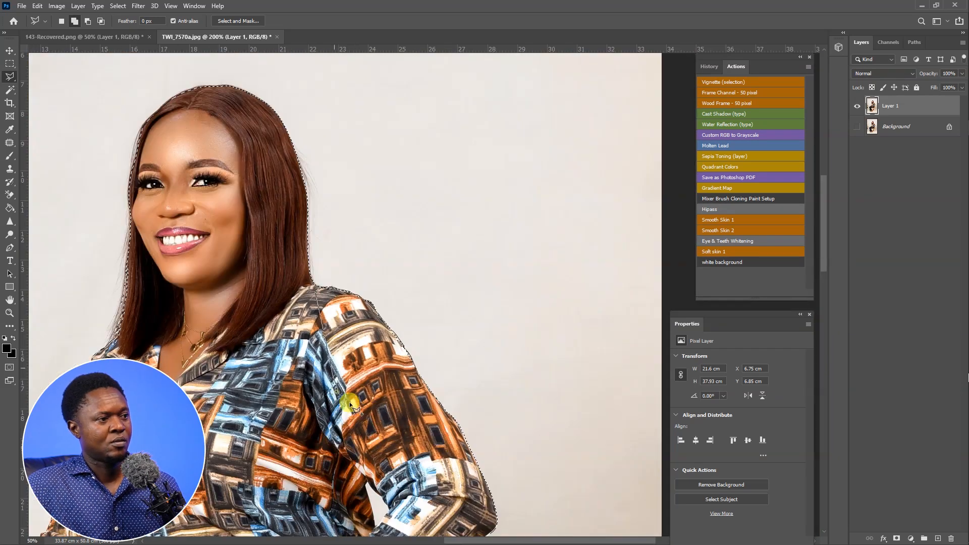
{"action": "scroll", "coordinate": [412, 351], "scroll_direction": "up", "scroll_amount": 1}
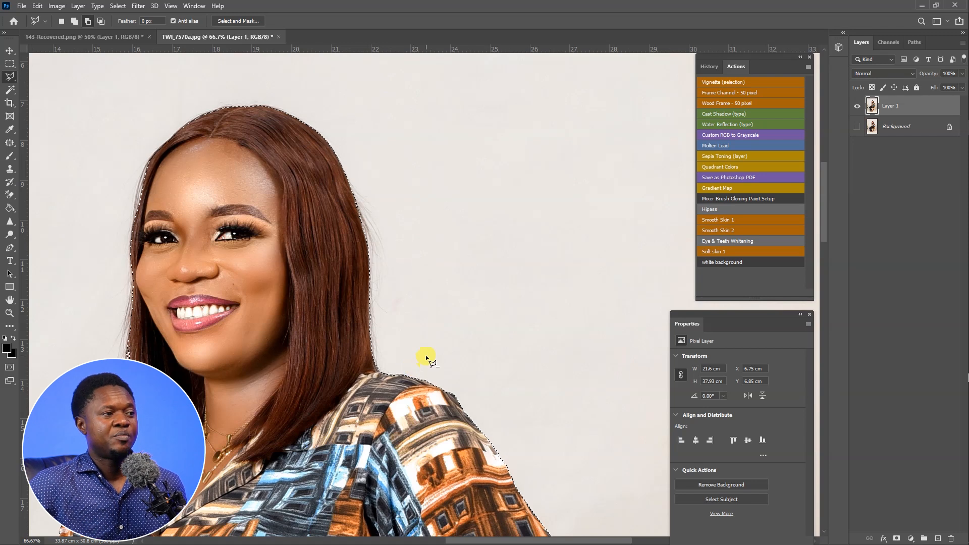
{"action": "key", "text": "shift"}
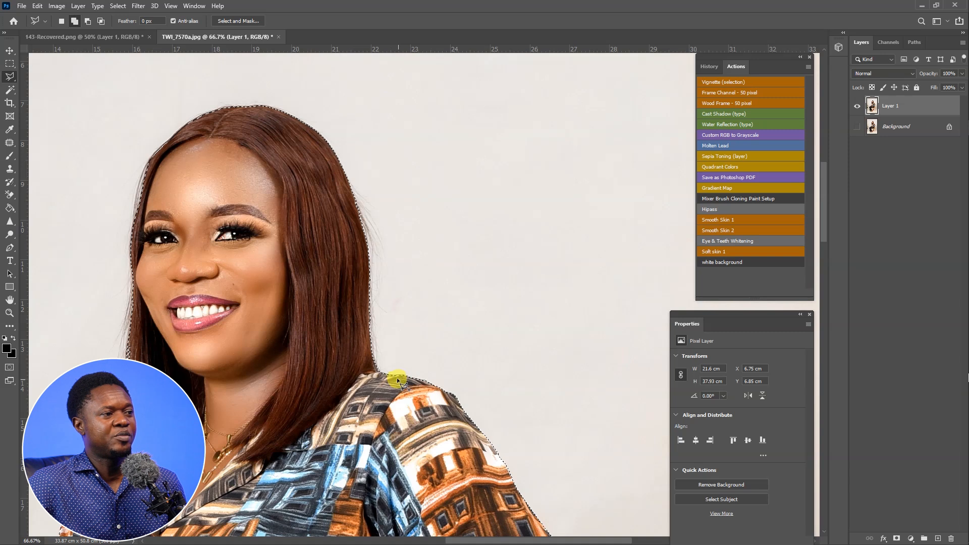
{"action": "key", "text": "alt"}
{"action": "key", "text": "shift"}
{"action": "left_click", "coordinate": [398, 379]}
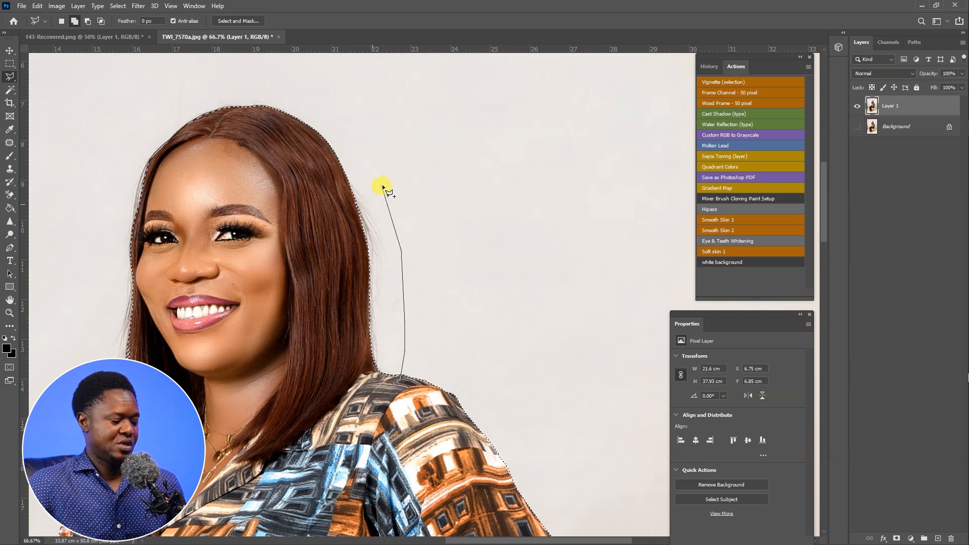
{"action": "key", "text": "space"}
{"action": "left_click_drag", "start_coordinate": [383, 183], "coordinate": [408, 200]}
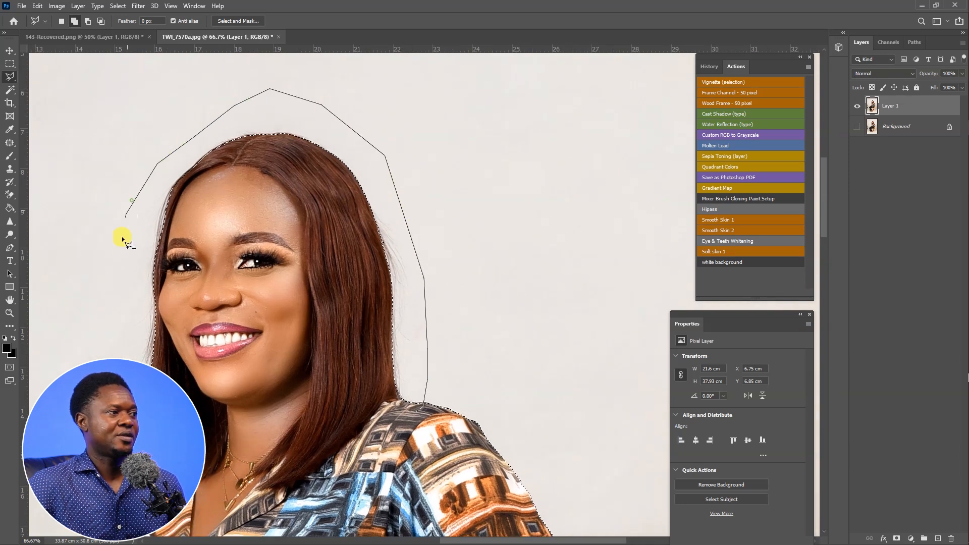
{"action": "left_click_drag", "start_coordinate": [121, 354], "coordinate": [172, 309]}
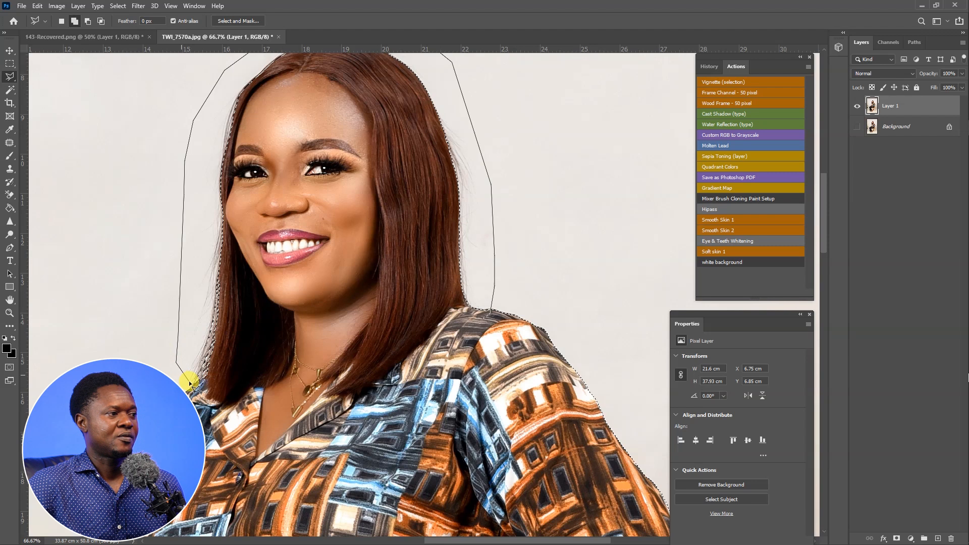
{"action": "double_click", "coordinate": [333, 400]}
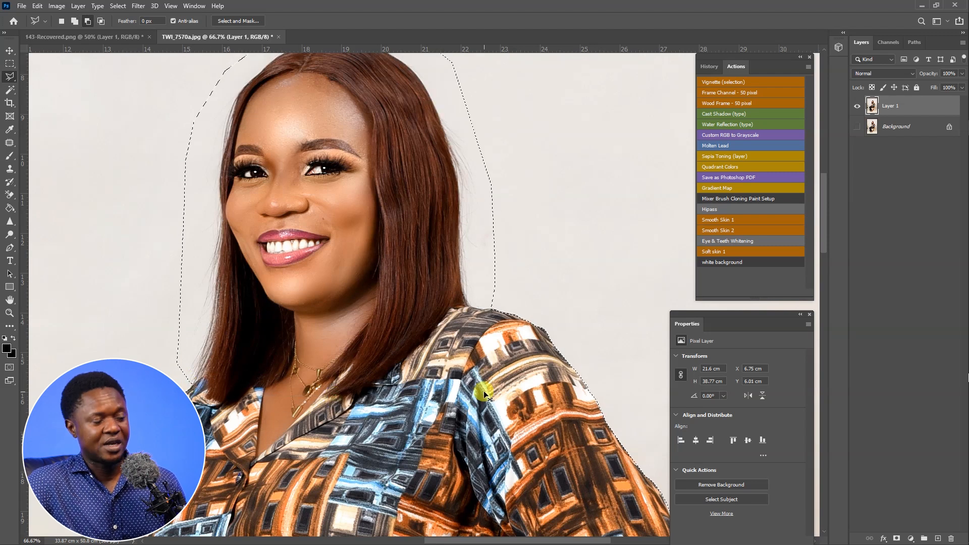
Subtract the background gap between the bent arm's sleeve and the torso from the selection
{"action": "key", "text": "ctrl+minus"}
{"action": "key", "text": "ctrl+minus"}
{"action": "key", "text": "ctrl+minus"}
{"action": "key", "text": "ctrl+minus"}
{"action": "key", "text": "ctrl+minus"}
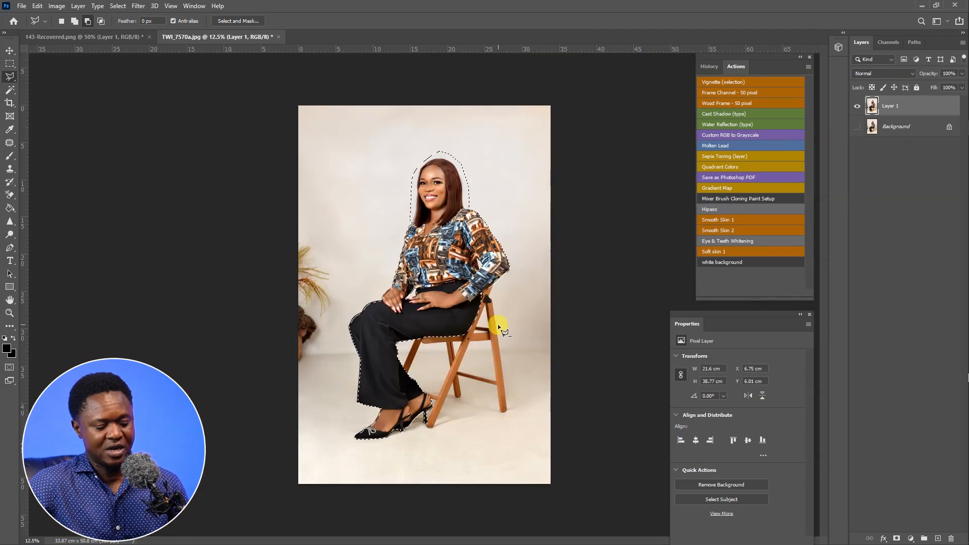
{"action": "key", "text": "ctrl+plus"}
{"action": "key", "text": "ctrl+plus"}
{"action": "key", "text": "ctrl+plus"}
{"action": "key", "text": "ctrl+plus"}
{"action": "key", "text": "ctrl+plus"}
{"action": "key", "text": "ctrl+plus"}
{"action": "key", "text": "ctrl+plus"}
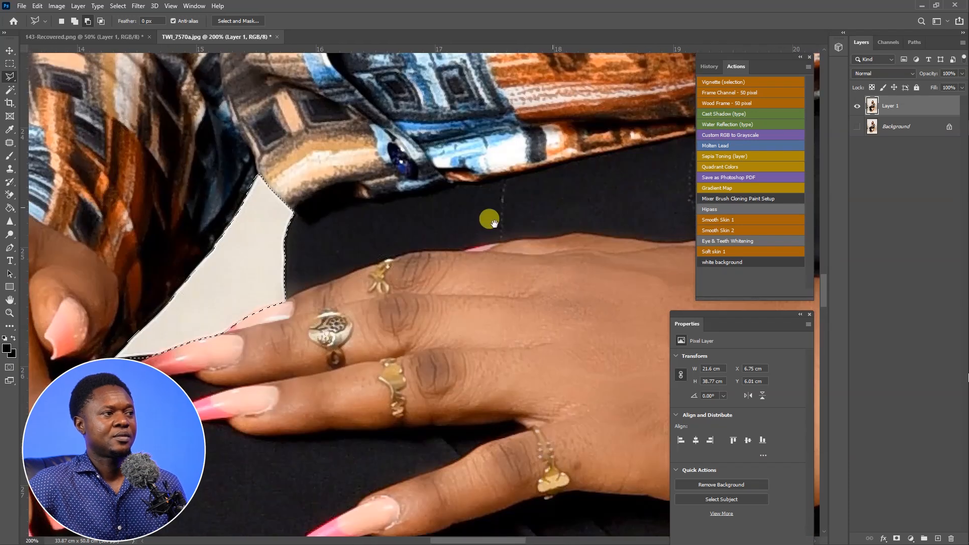
{"action": "left_click_drag", "start_coordinate": [487, 218], "coordinate": [427, 385]}
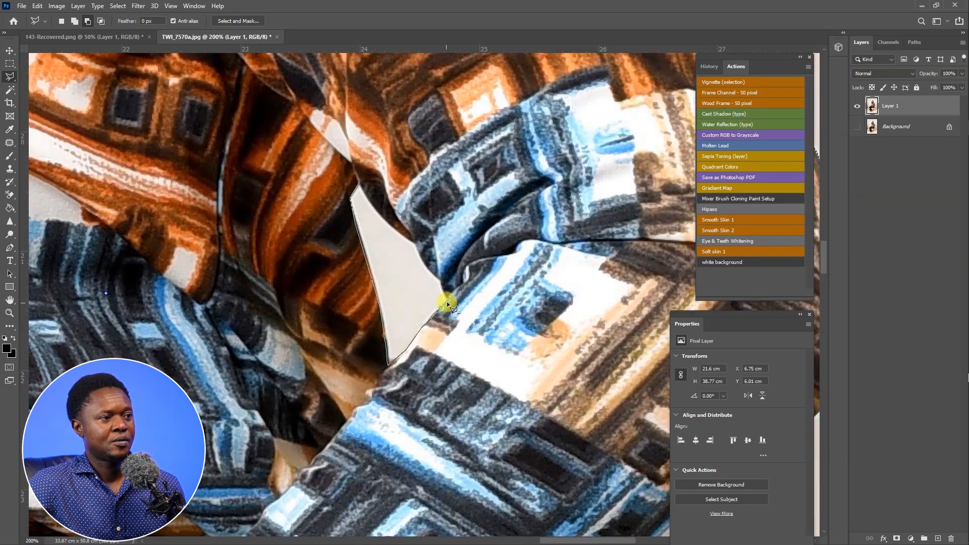
{"action": "left_click", "coordinate": [368, 196]}
{"action": "key", "text": "ctrl+0"}
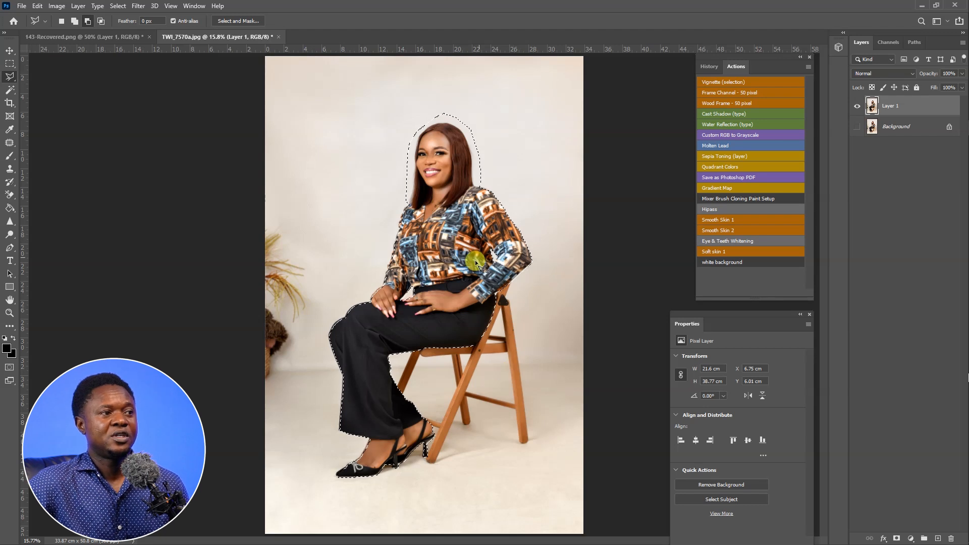
Feather the selection by 2 pixels, and copy and paste the selected woman onto a new layer
{"action": "right_click", "coordinate": [445, 234]}
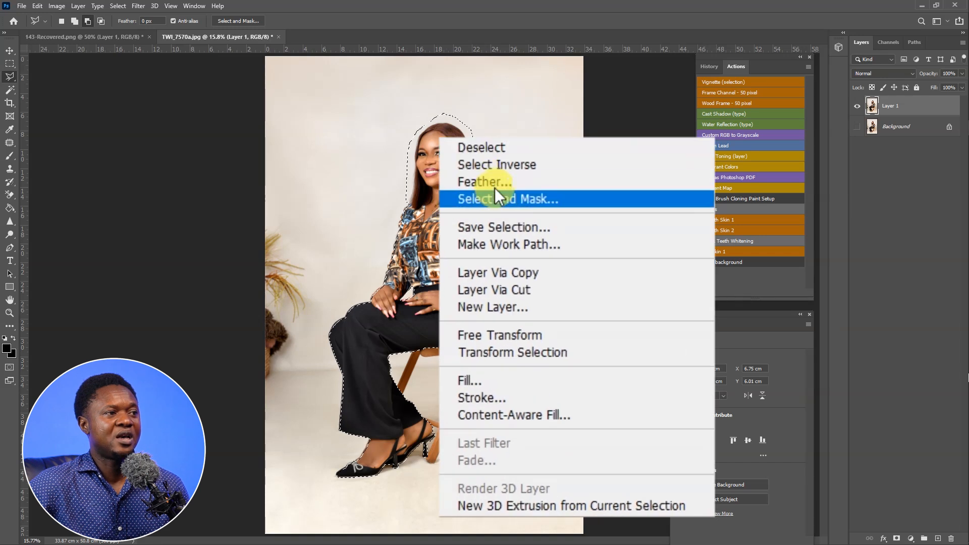
{"action": "left_click", "coordinate": [467, 257]}
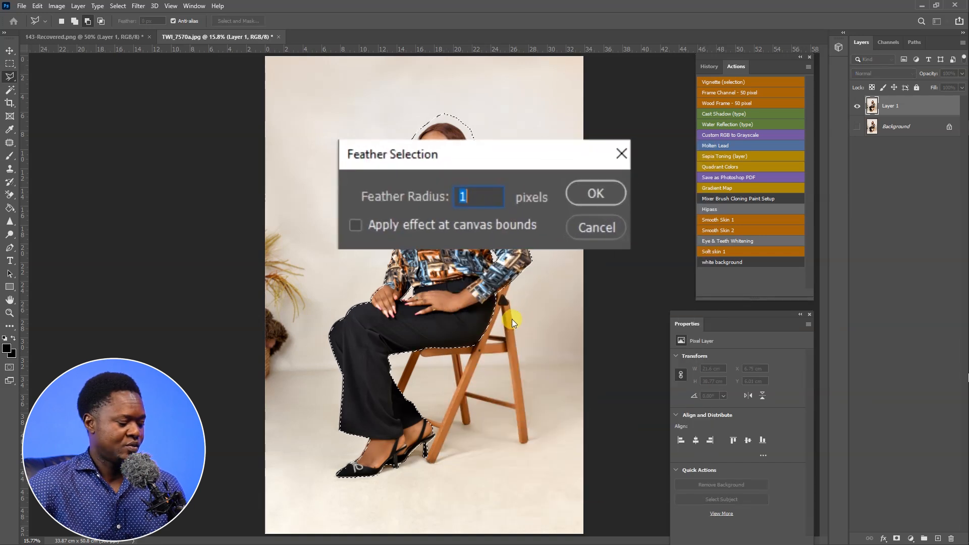
{"action": "type", "text": "2"}
{"action": "key", "text": "Return"}
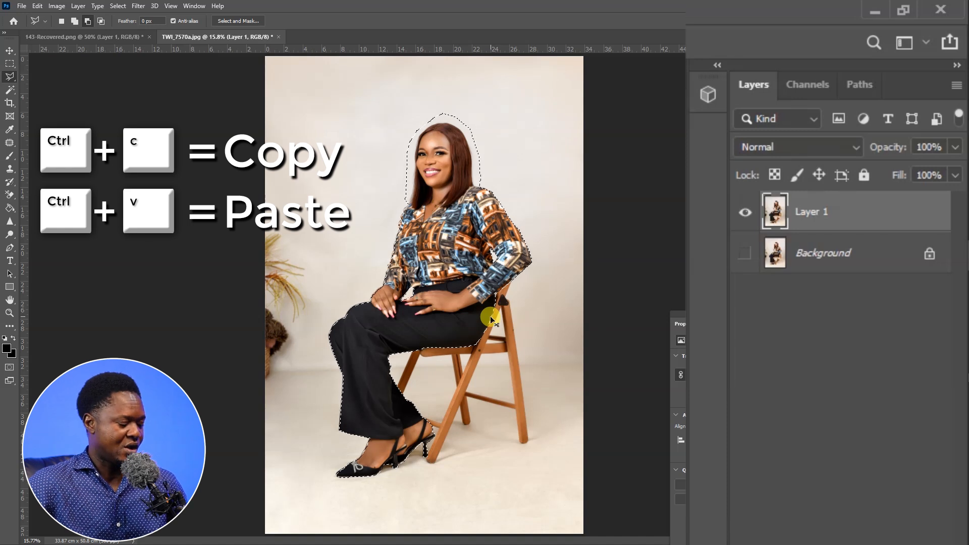
{"action": "key", "text": "ctrl+c"}
{"action": "key", "text": "ctrl+v"}
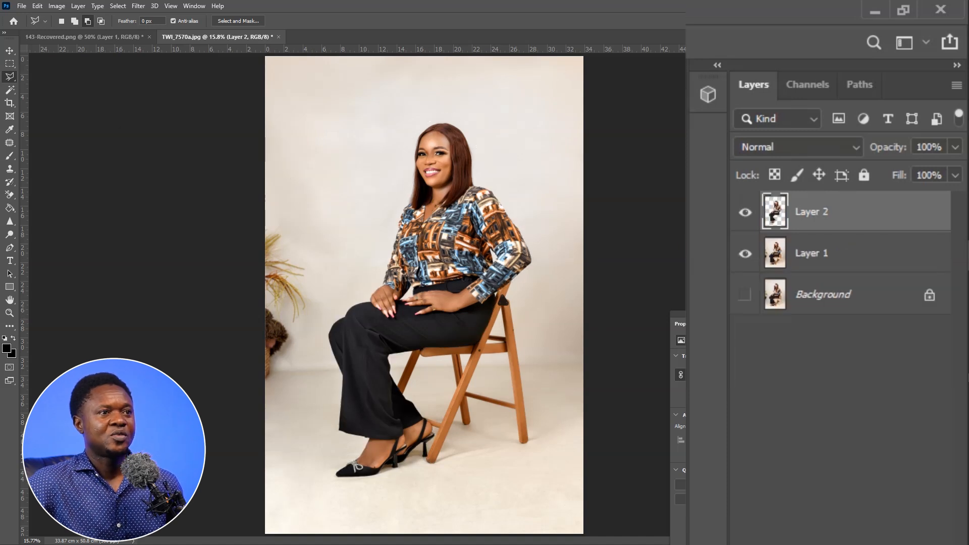
Hide and reshow Layer 1 to check the cut-out woman against transparency
{"action": "left_click", "coordinate": [744, 254]}
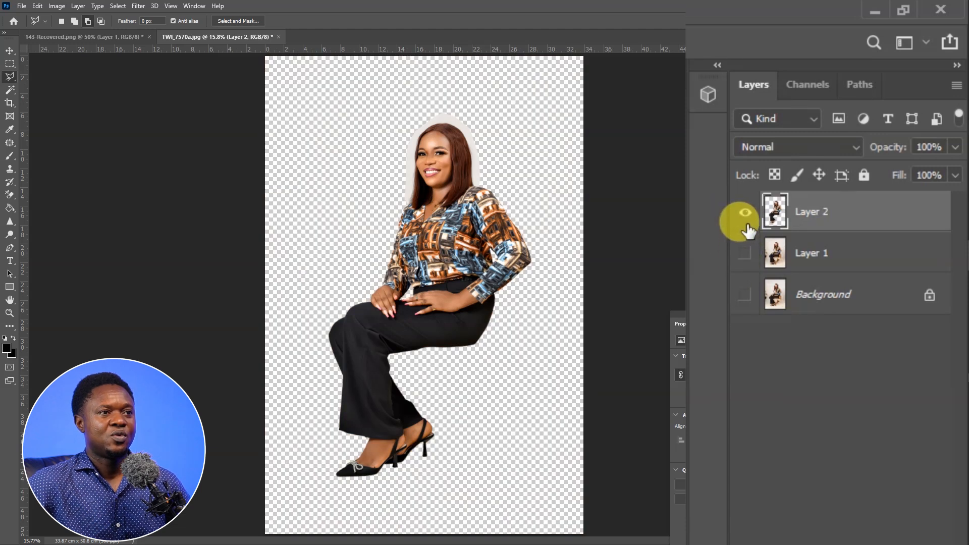
{"action": "left_click", "coordinate": [745, 254]}
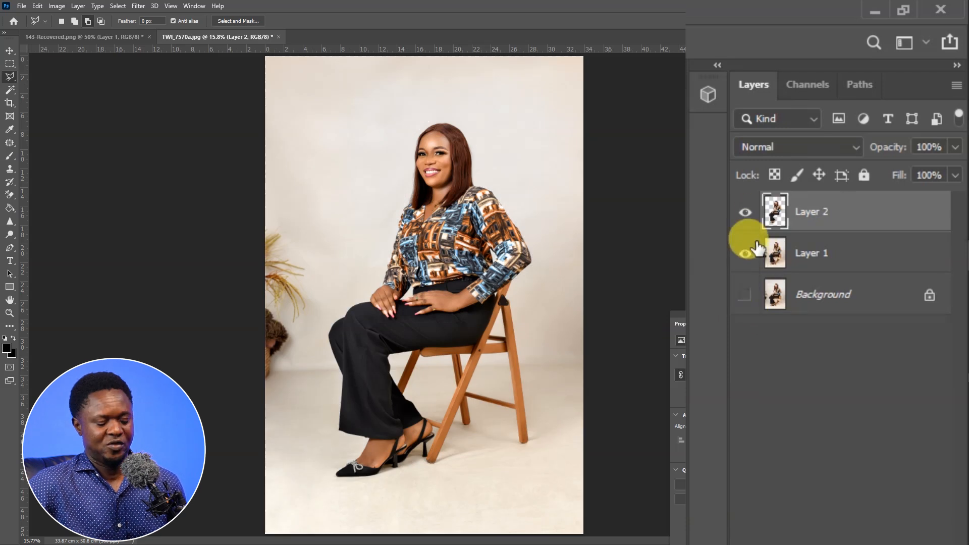
{"action": "key", "text": "ctrl+plus"}
Rename the cut-out woman's layer "cut out" and the full photo layer beneath it "background"
{"action": "double_click", "coordinate": [819, 212]}
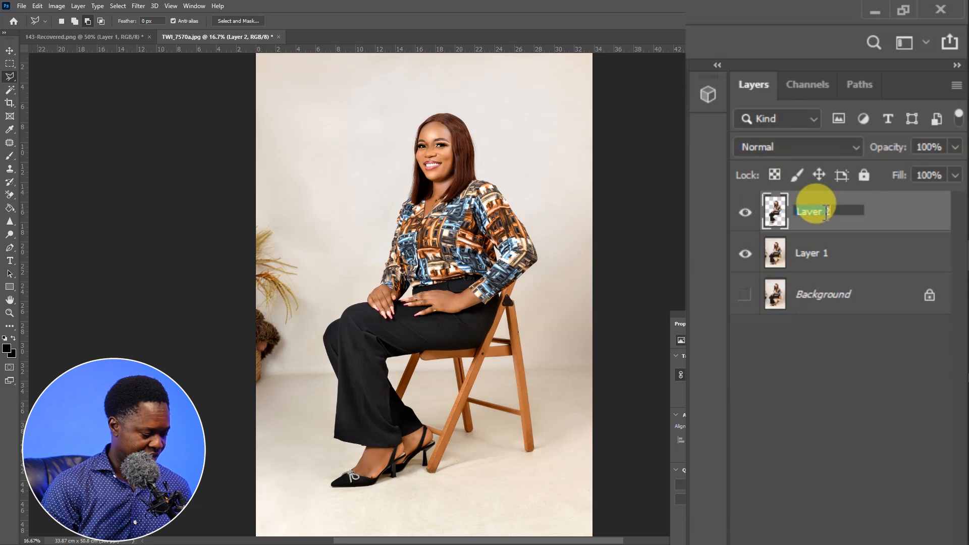
{"action": "type", "text": "cut o"}
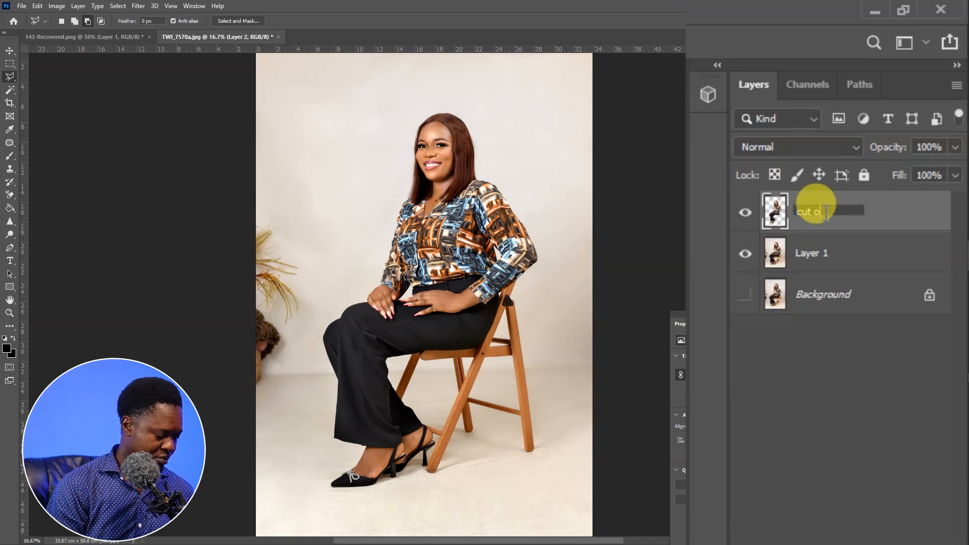
{"action": "type", "text": "ut"}
{"action": "left_click", "coordinate": [831, 252]}
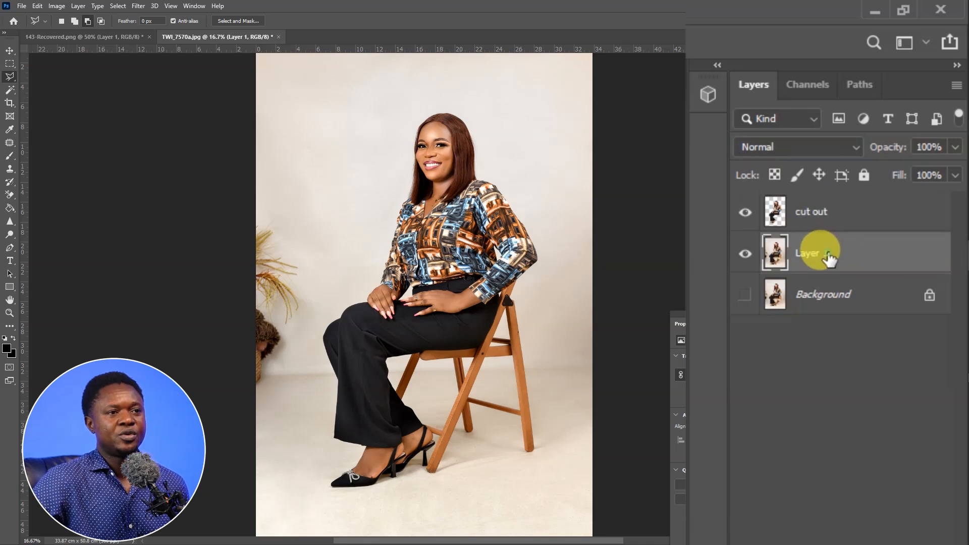
{"action": "double_click", "coordinate": [829, 253]}
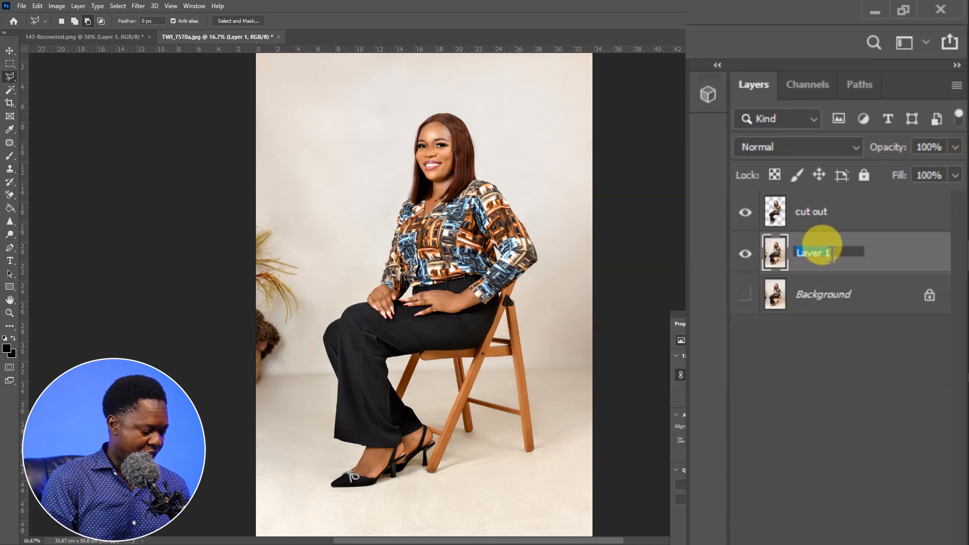
{"action": "type", "text": "background"}
{"action": "key", "text": "Return"}
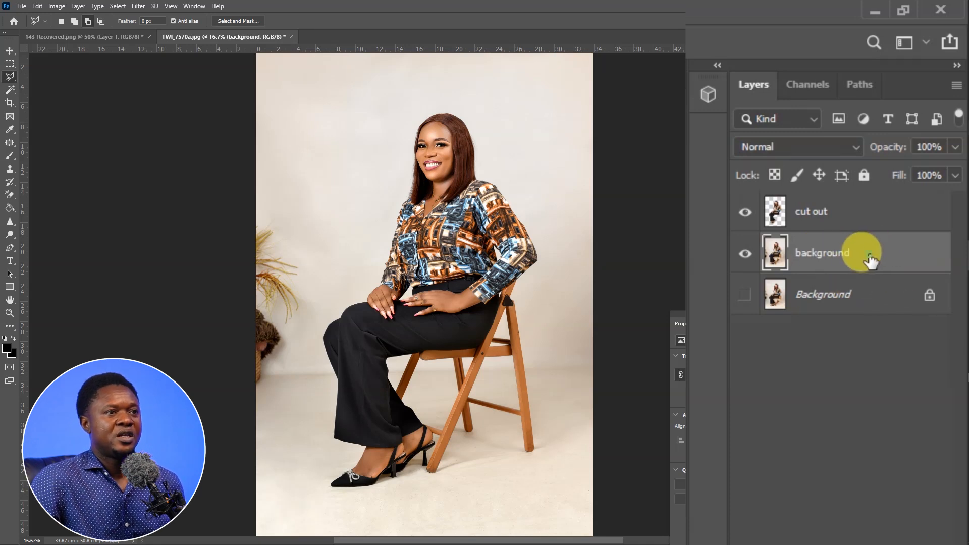
Load the woman's outline from the "cut out" layer as a selection on the "background" layer, and hide "cut out"
{"action": "left_click_drag", "start_coordinate": [776, 218], "coordinate": [777, 220]}
{"action": "left_click", "coordinate": [776, 217], "text": "ctrl"}
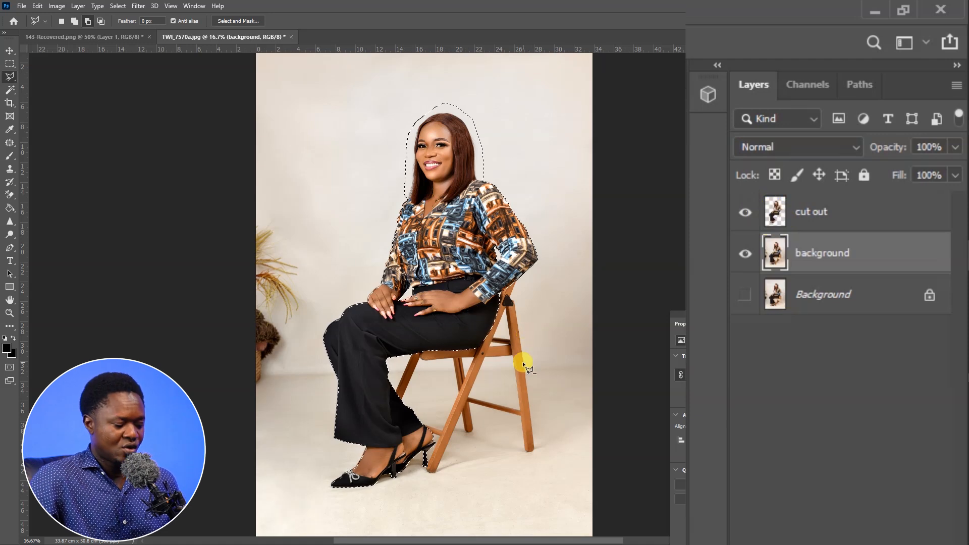
{"action": "left_click", "coordinate": [745, 212]}
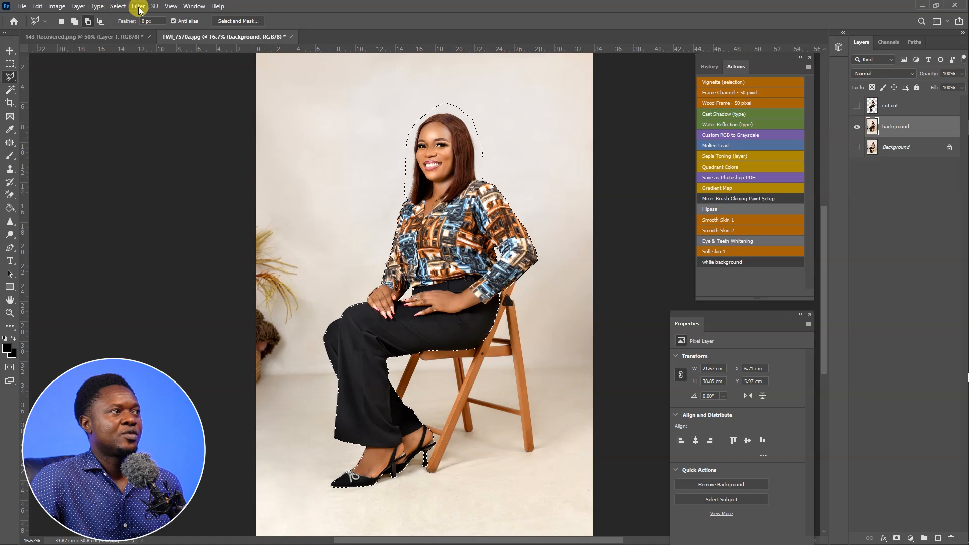
Expand the selection around the woman by 20 pixels
{"action": "left_click", "coordinate": [117, 6]}
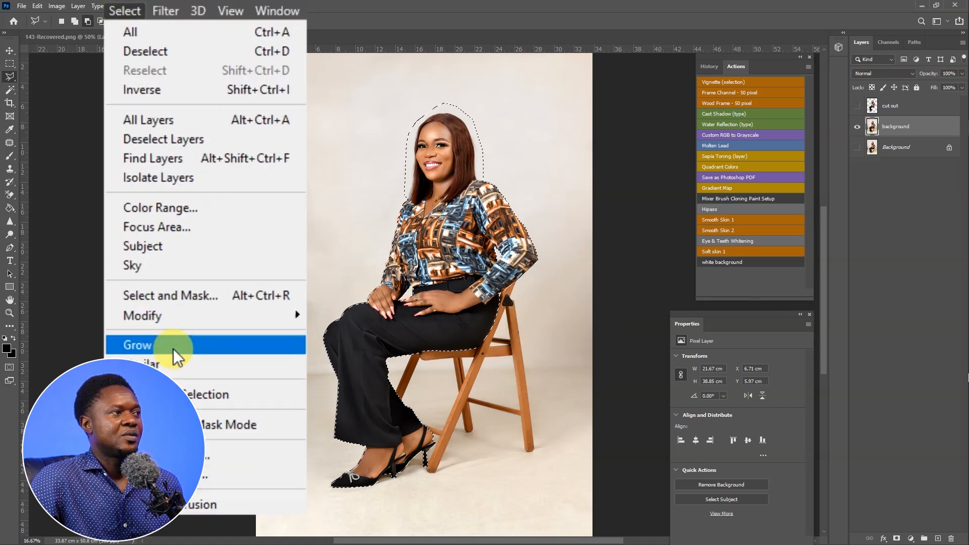
{"action": "mouse_move", "coordinate": [184, 317]}
{"action": "left_click", "coordinate": [348, 353]}
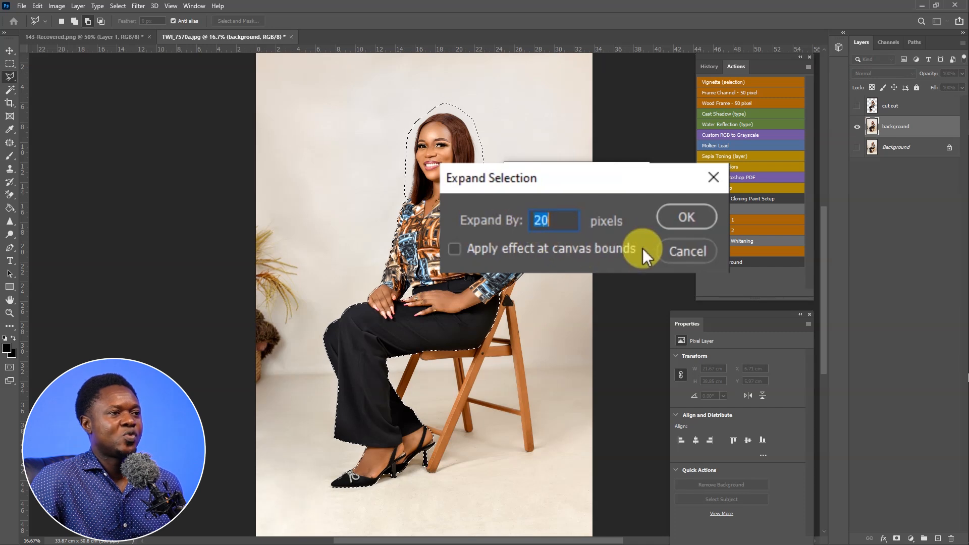
{"action": "left_click", "coordinate": [683, 216]}
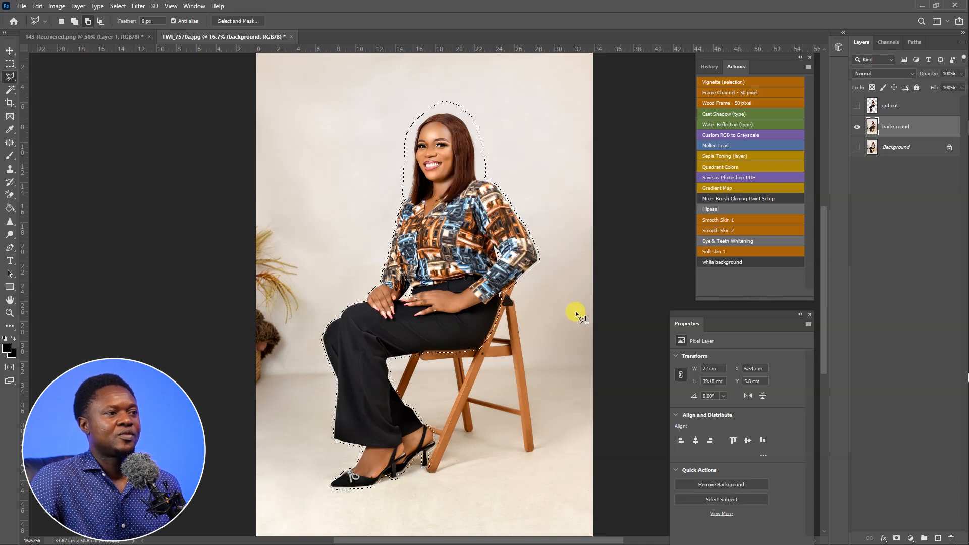
Add the whole wooden chair to the selection with a loose lasso outline from the elbow around the legs and back through the trousers
{"action": "key", "text": "ctrl+plus"}
{"action": "key", "text": "ctrl+plus"}
{"action": "key", "text": "ctrl+plus"}
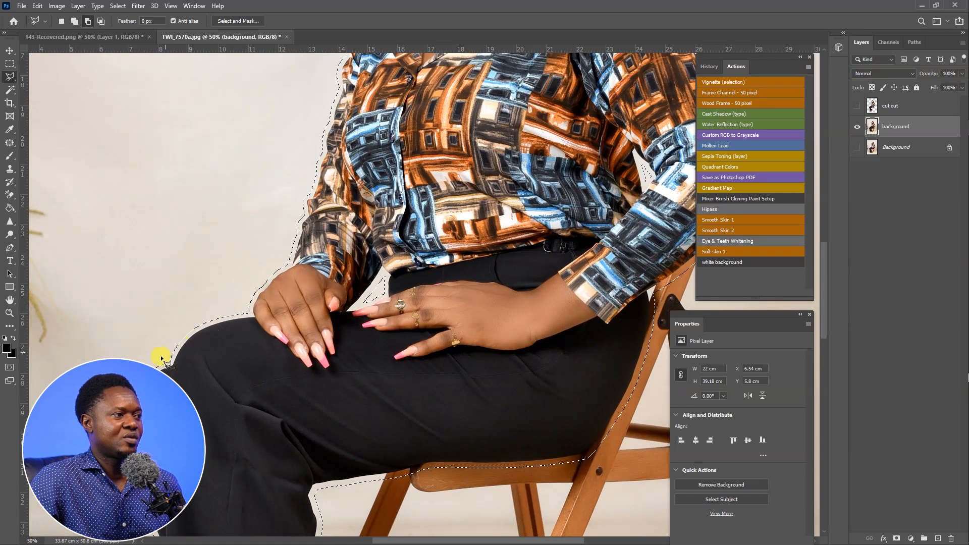
{"action": "key", "text": "ctrl+minus"}
{"action": "key", "text": "ctrl+minus"}
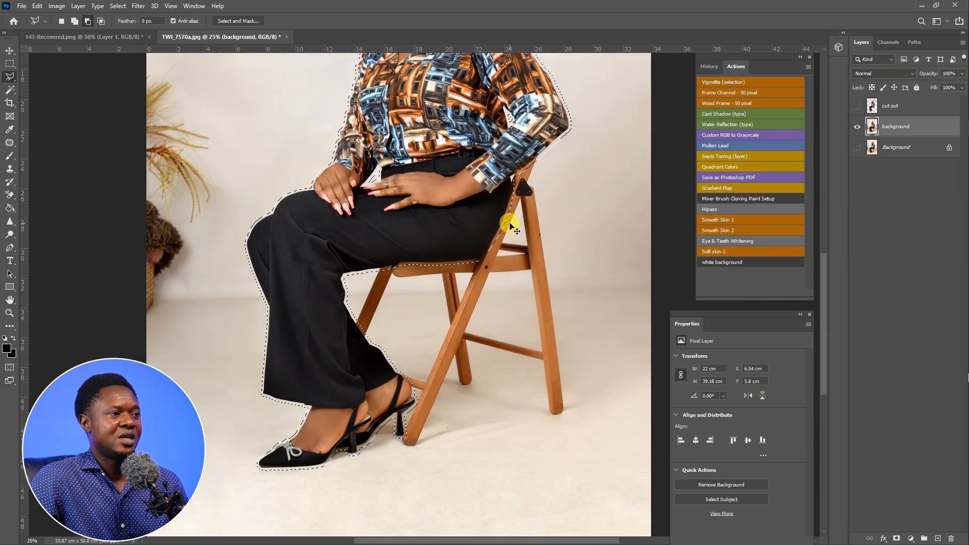
{"action": "key", "text": "ctrl+minus"}
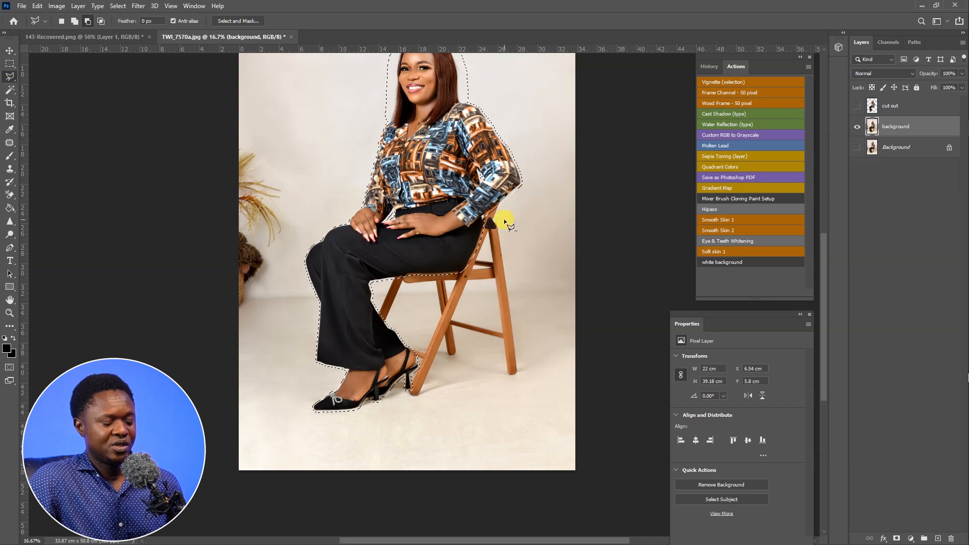
{"action": "scroll", "coordinate": [506, 221], "scroll_direction": "up", "scroll_amount": 1}
{"action": "left_click_drag", "start_coordinate": [516, 225], "coordinate": [507, 232]}
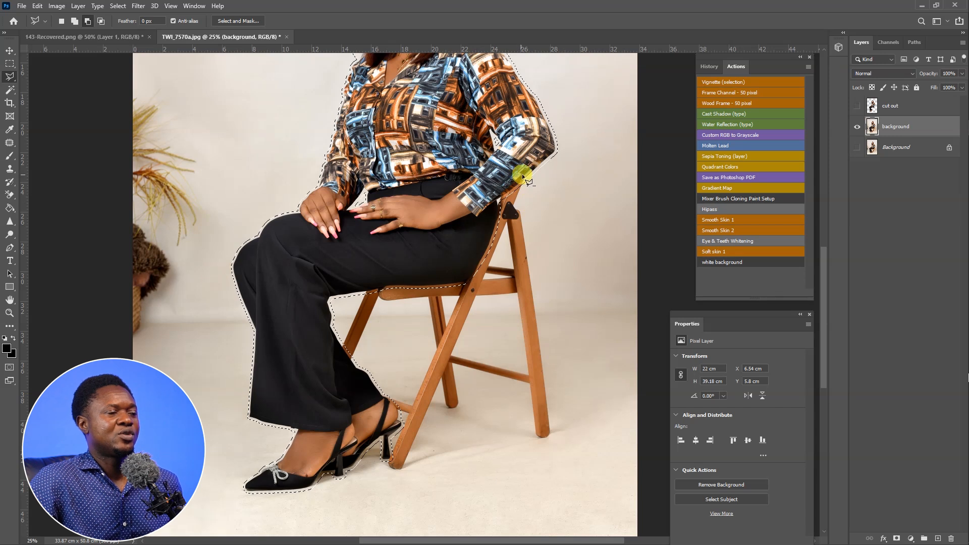
{"action": "key", "text": "shift"}
{"action": "left_click_drag", "start_coordinate": [521, 170], "coordinate": [531, 208]}
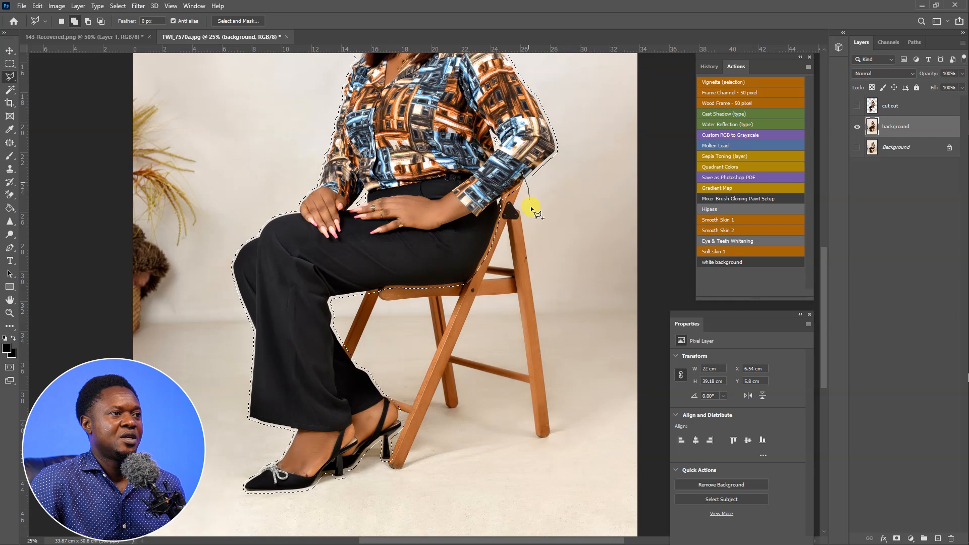
{"action": "left_click_drag", "start_coordinate": [551, 307], "coordinate": [561, 441]}
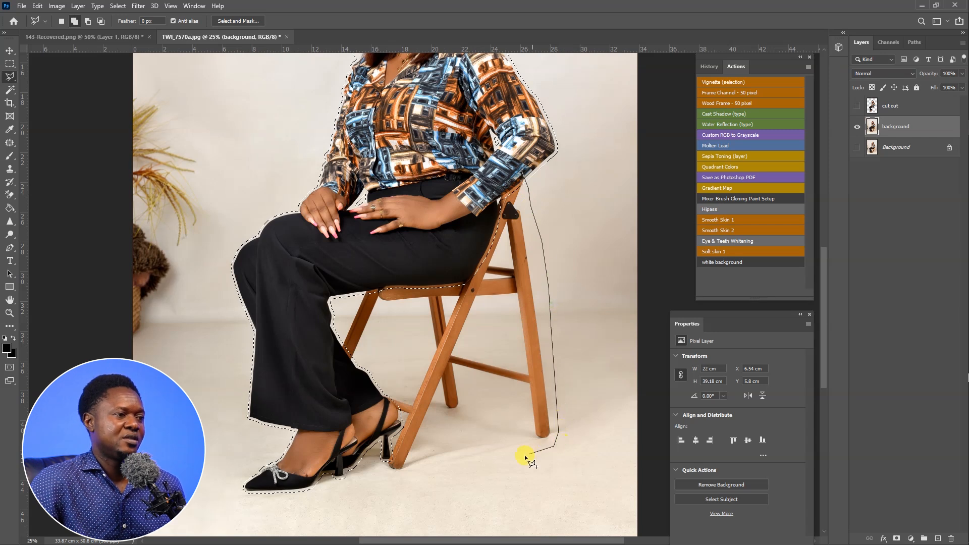
{"action": "left_click_drag", "start_coordinate": [385, 468], "coordinate": [366, 403]}
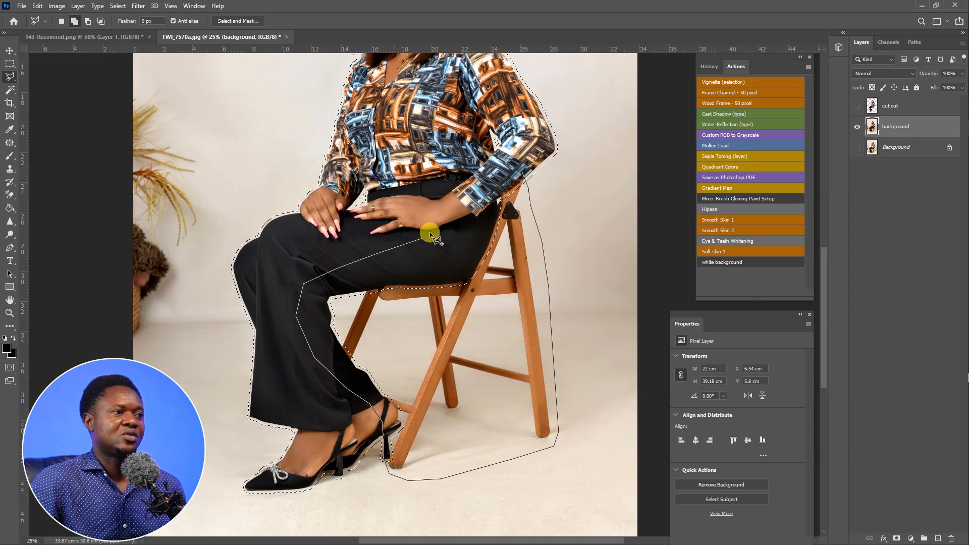
{"action": "left_click_drag", "start_coordinate": [495, 168], "coordinate": [495, 170]}
Remove the selected woman and chair with Content-Aware Fill, outputting the result to a new layer, and deselect
{"action": "key", "text": "ctrl+minus"}
{"action": "key", "text": "ctrl+minus"}
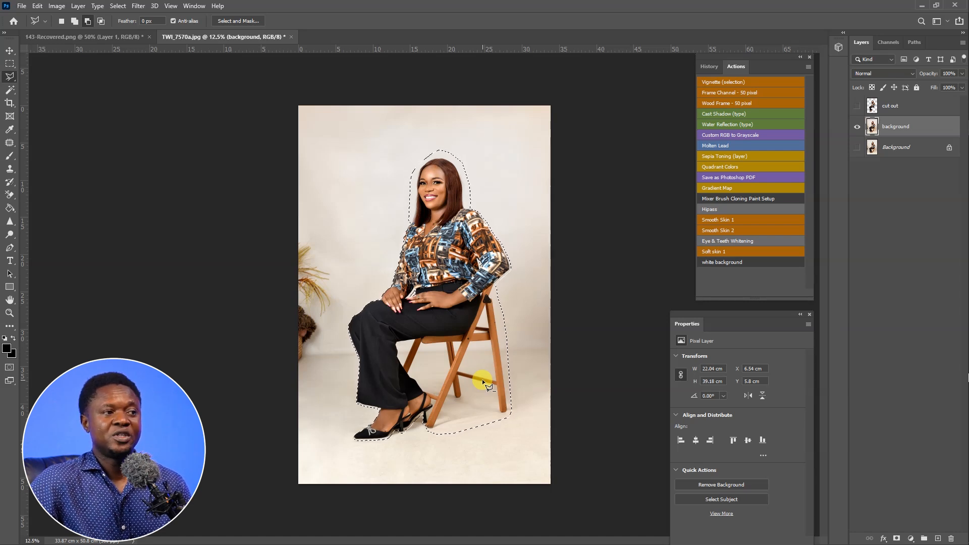
{"action": "right_click", "coordinate": [482, 379]}
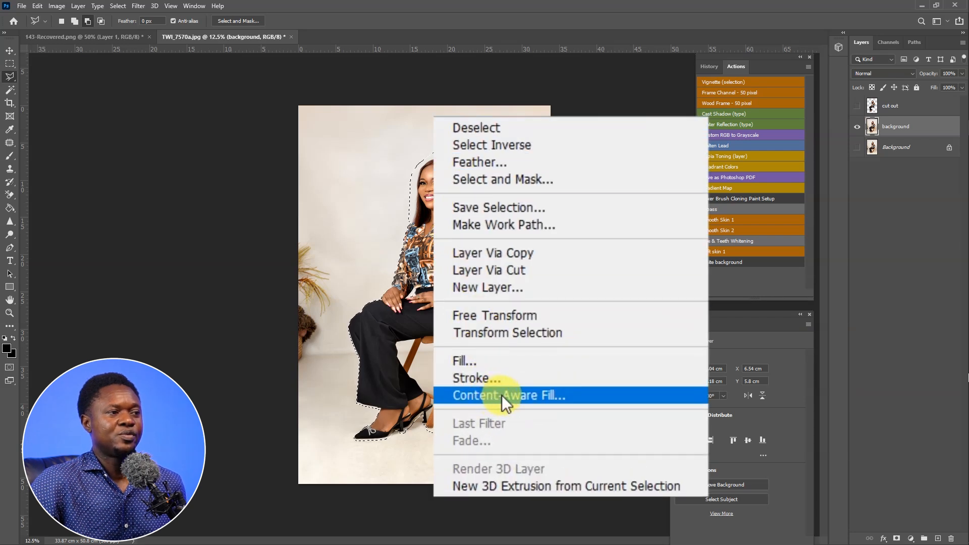
{"action": "left_click", "coordinate": [482, 377]}
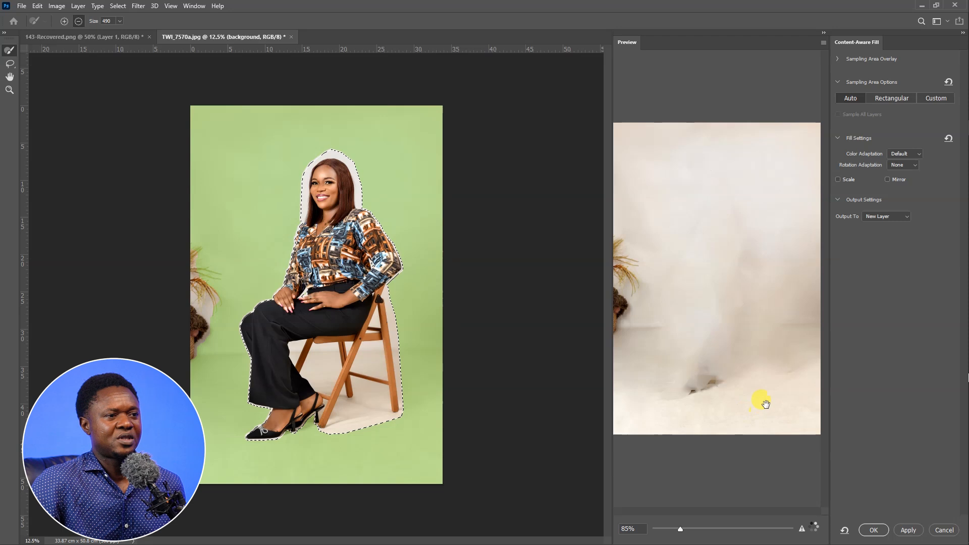
{"action": "left_click", "coordinate": [870, 530]}
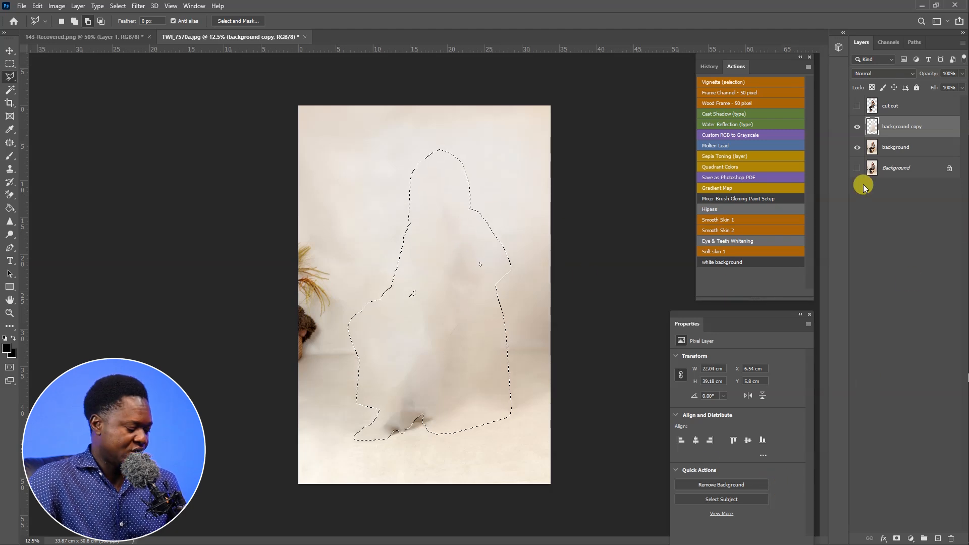
{"action": "key", "text": "ctrl+d"}
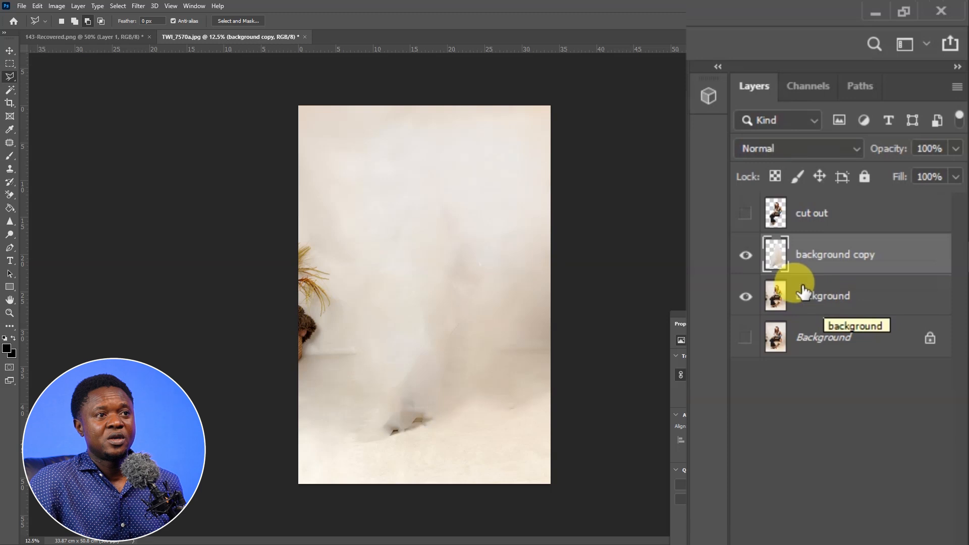
Compare the photo with and without the fill layer, and merge that layer with the "background" layer
{"action": "left_click", "coordinate": [745, 255]}
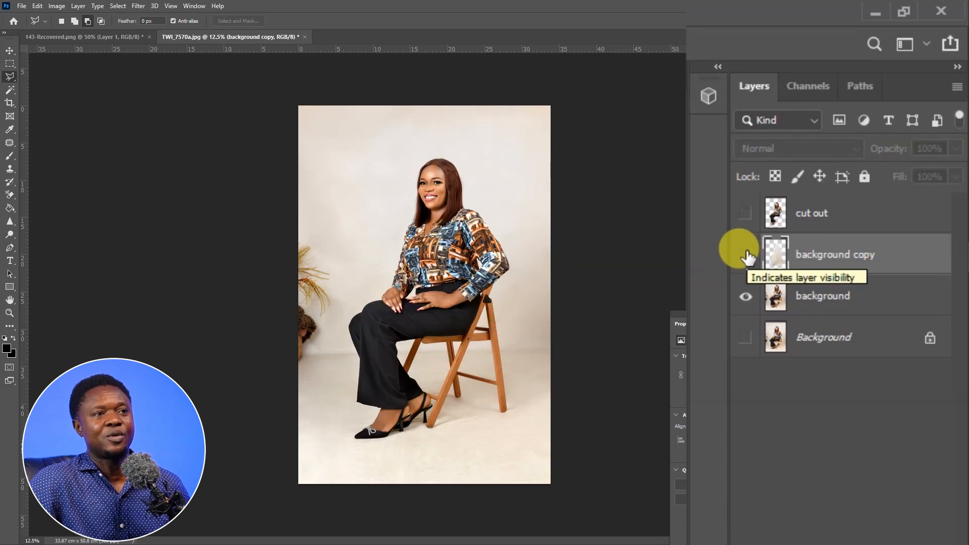
{"action": "left_click", "coordinate": [745, 255]}
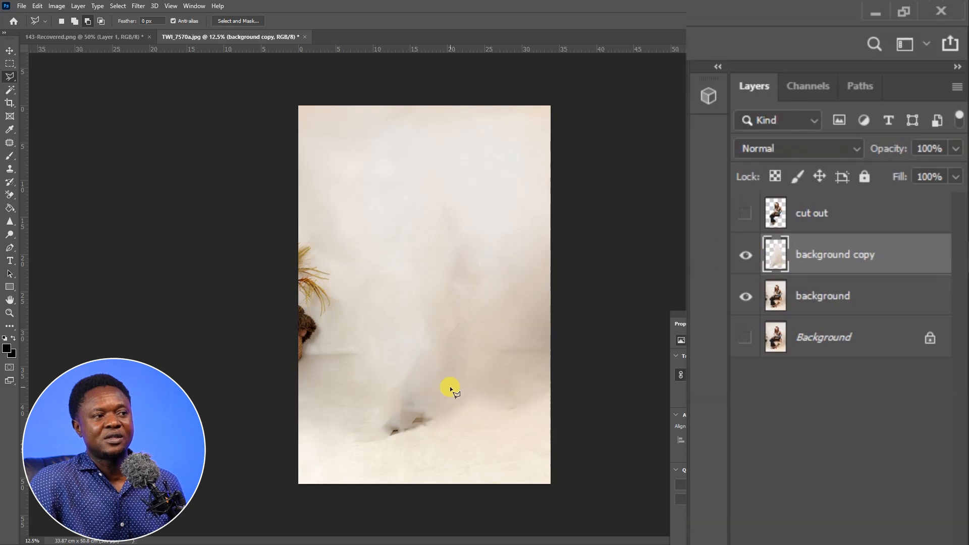
{"action": "left_click", "coordinate": [842, 297]}
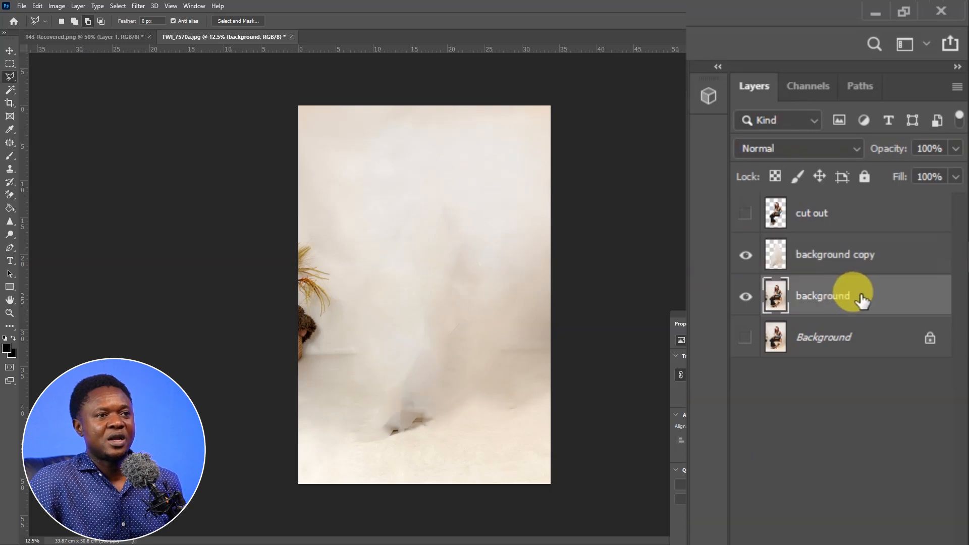
{"action": "left_click", "coordinate": [822, 258], "text": "ctrl"}
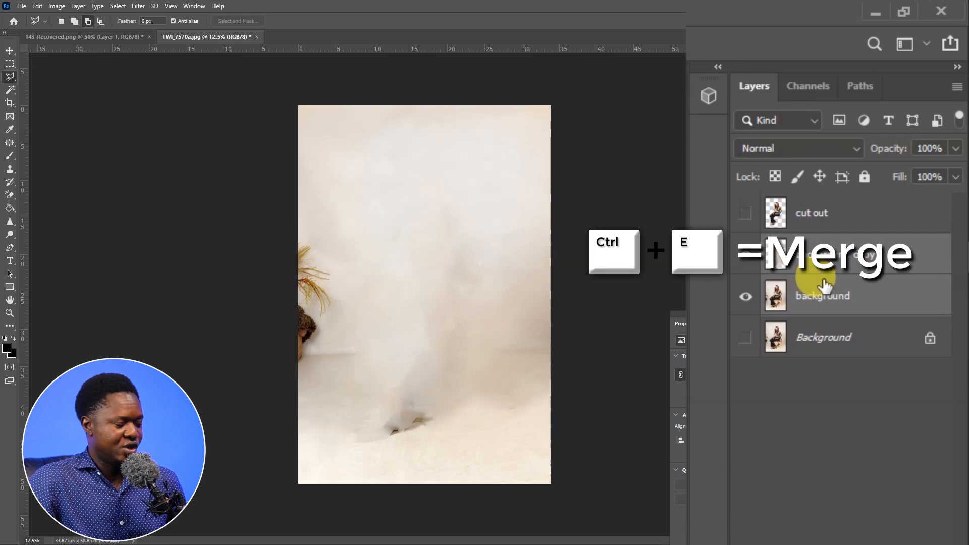
{"action": "key", "text": "ctrl+e"}
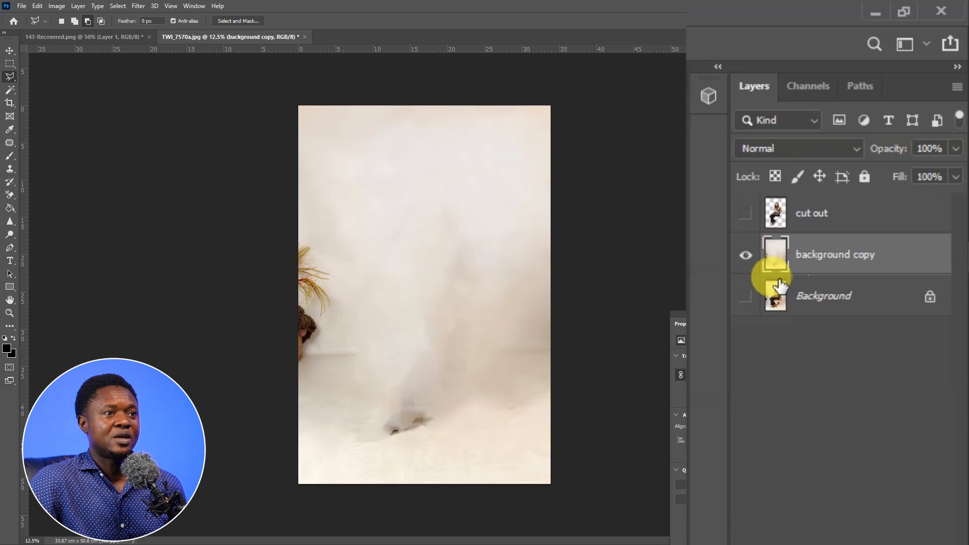
Toggle the merged background layer's visibility to check it, and keep that layer selected
{"action": "left_click", "coordinate": [749, 259]}
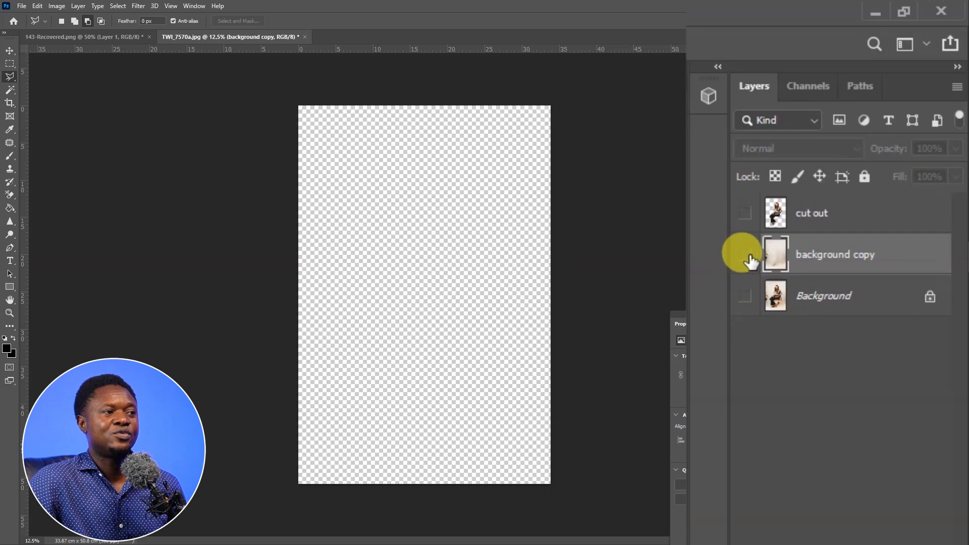
{"action": "left_click", "coordinate": [749, 259]}
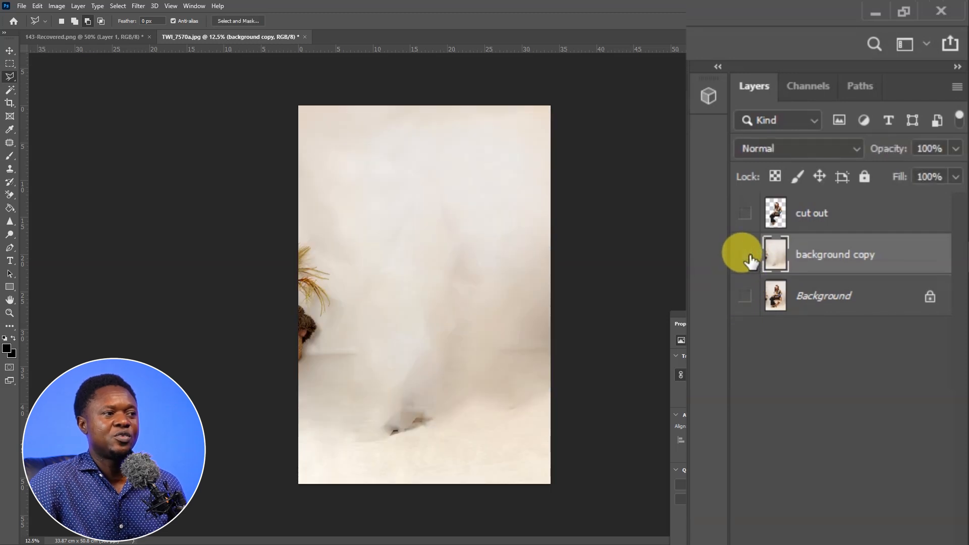
{"action": "left_click", "coordinate": [749, 258]}
{"action": "left_click", "coordinate": [747, 257]}
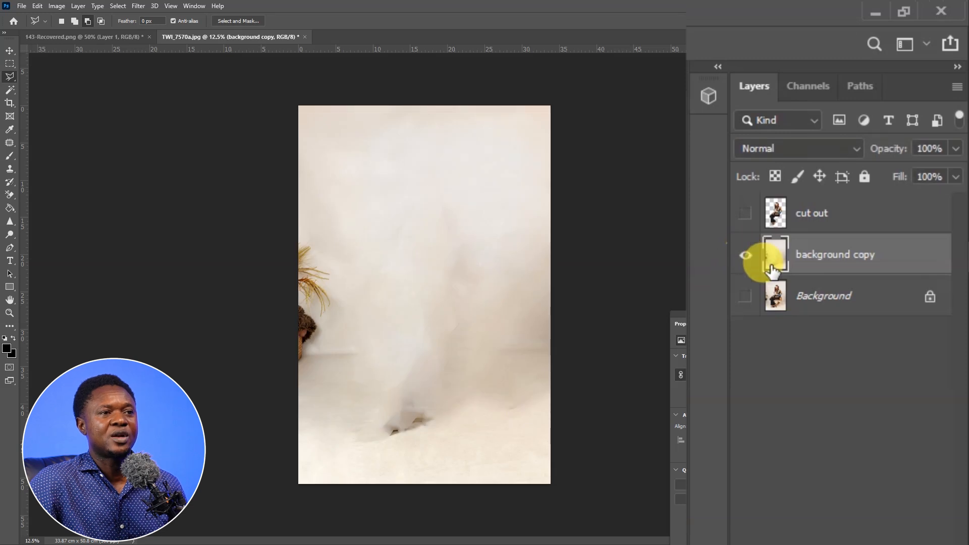
{"action": "left_click", "coordinate": [811, 214]}
{"action": "left_click", "coordinate": [812, 260]}
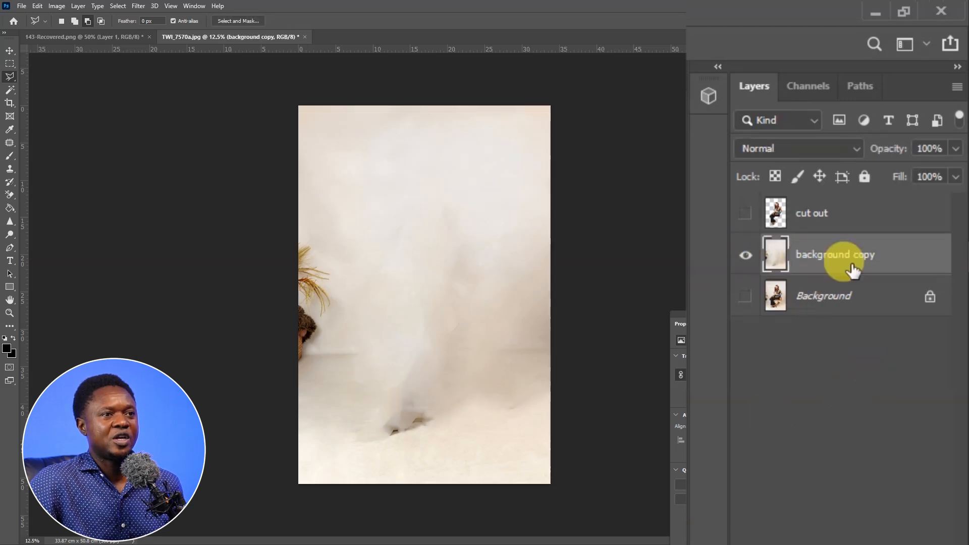
Patch away the dark shoe and chair remnants on the floor with the Patch tool, sampling clean floor beside them
{"action": "scroll", "coordinate": [452, 446], "scroll_direction": "up", "scroll_amount": 1}
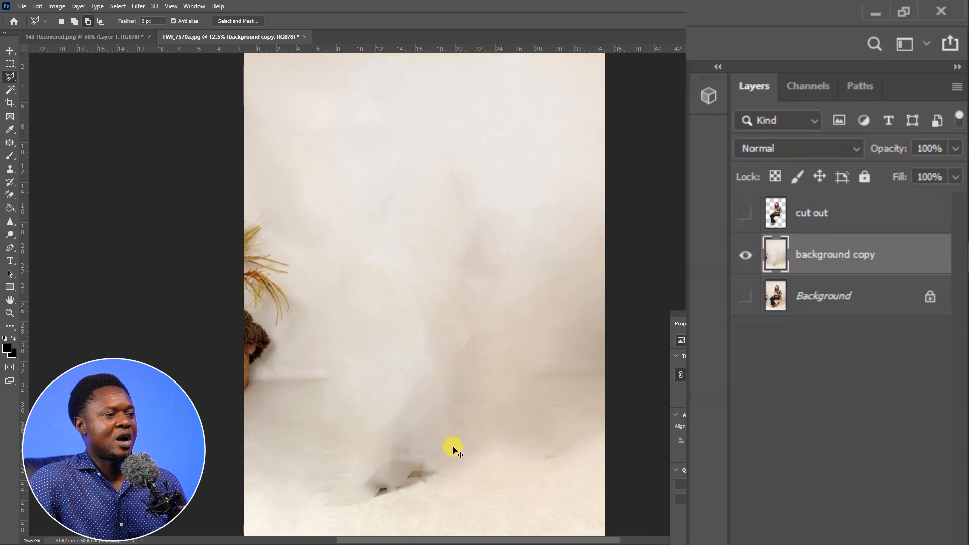
{"action": "left_click_drag", "start_coordinate": [460, 433], "coordinate": [437, 354]}
{"action": "left_click_drag", "start_coordinate": [476, 313], "coordinate": [487, 348]}
{"action": "left_click_drag", "start_coordinate": [519, 296], "coordinate": [559, 216]}
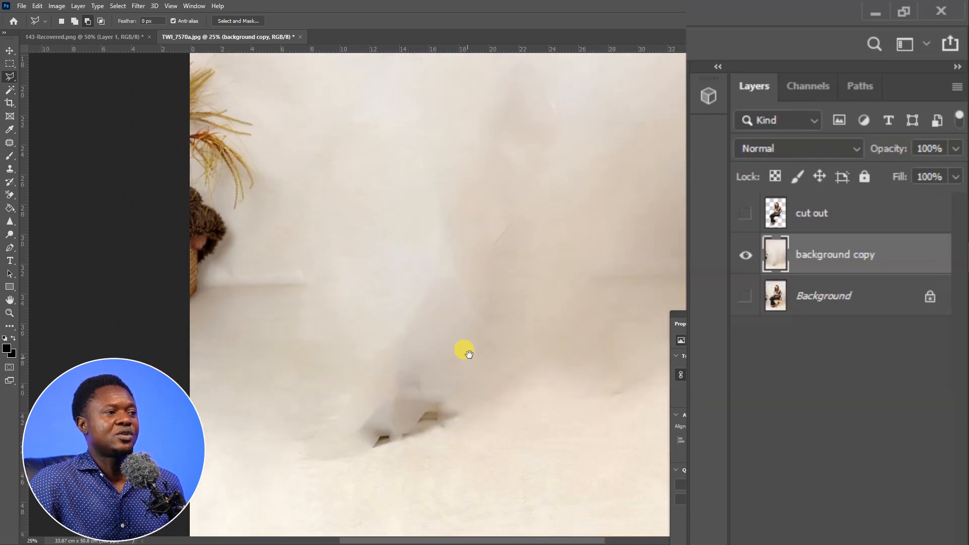
{"action": "left_click_drag", "start_coordinate": [391, 385], "coordinate": [408, 360]}
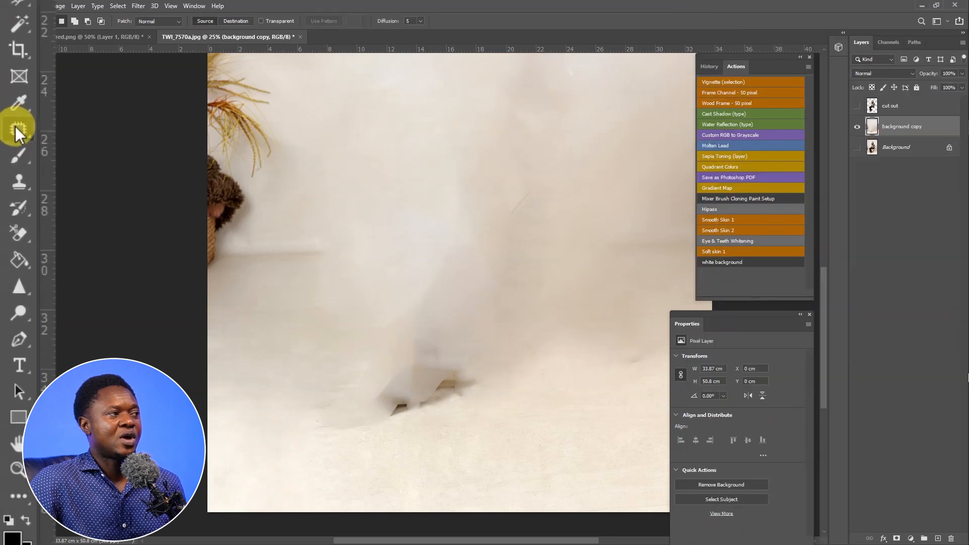
{"action": "right_click", "coordinate": [9, 142]}
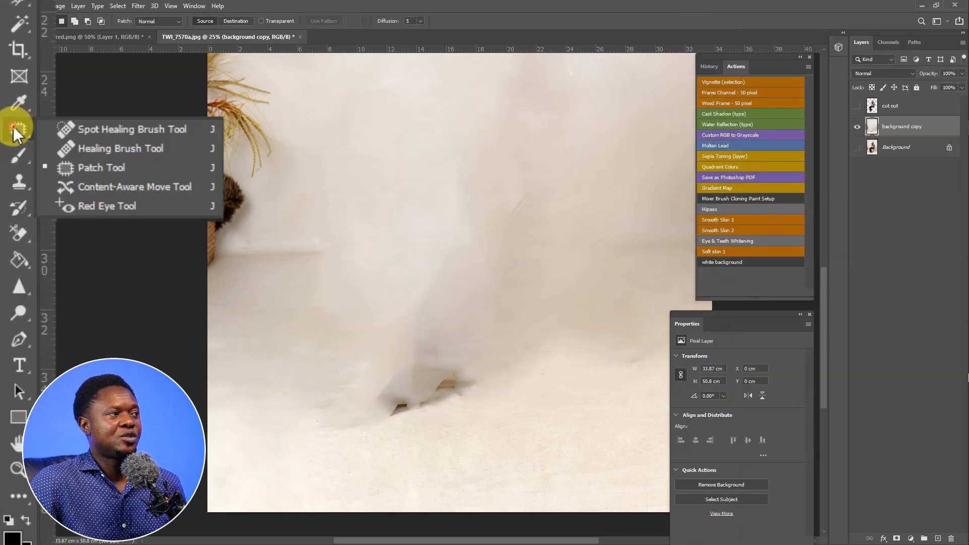
{"action": "left_click", "coordinate": [92, 170]}
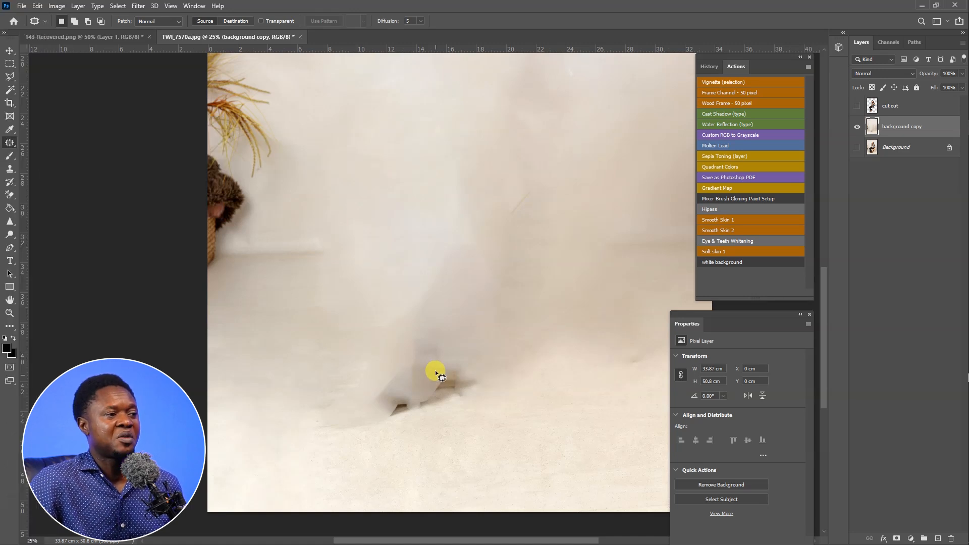
{"action": "mouse_move", "coordinate": [454, 431]}
{"action": "left_mouse_down"}
{"action": "mouse_move", "coordinate": [480, 346]}
{"action": "mouse_move", "coordinate": [428, 324]}
{"action": "left_mouse_up"}
{"action": "left_click_drag", "start_coordinate": [422, 394], "coordinate": [520, 383]}
{"action": "left_click", "coordinate": [479, 345]}
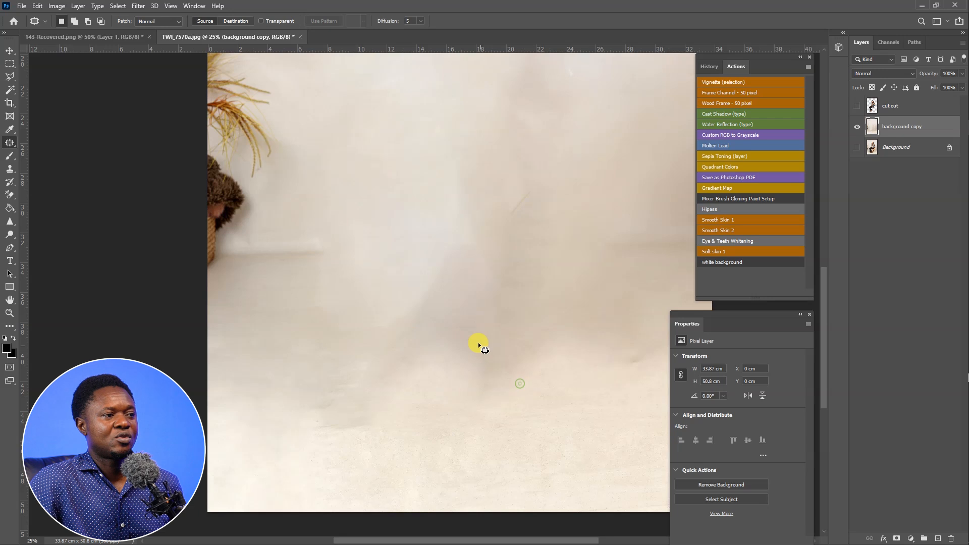
Patch the grey leg-shaped smudge above the floor with the cleaner area to its right
{"action": "mouse_move", "coordinate": [412, 305]}
{"action": "left_mouse_down"}
{"action": "mouse_move", "coordinate": [527, 331]}
{"action": "mouse_move", "coordinate": [462, 270]}
{"action": "left_mouse_up"}
{"action": "left_click_drag", "start_coordinate": [469, 329], "coordinate": [581, 314]}
{"action": "left_click", "coordinate": [581, 314]}
{"action": "key", "text": "ctrl+minus"}
{"action": "key", "text": "ctrl+minus"}
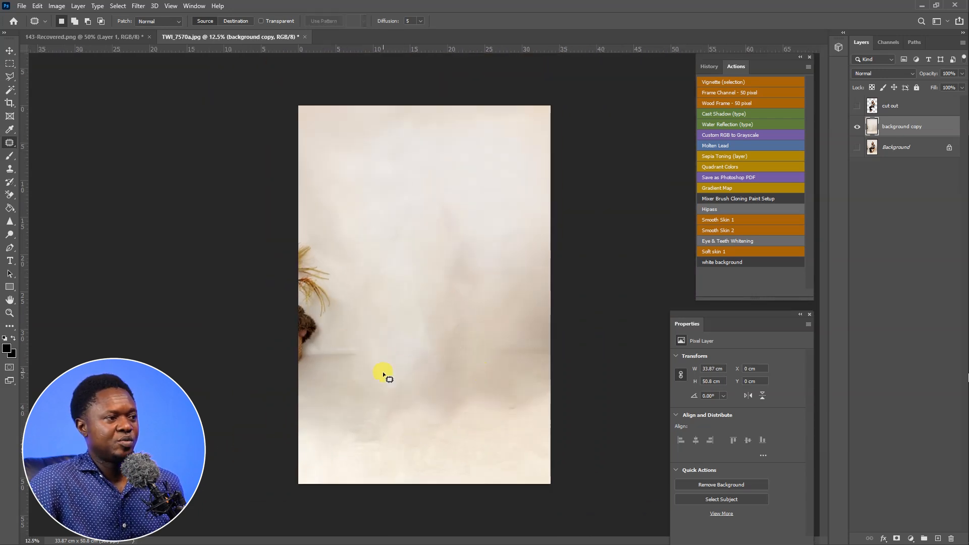
Smooth the uneven patches in the middle of the floor and where it meets the wall, using nearby clean texture
{"action": "mouse_move", "coordinate": [369, 407]}
{"action": "left_mouse_down"}
{"action": "mouse_move", "coordinate": [385, 443]}
{"action": "mouse_move", "coordinate": [501, 437]}
{"action": "left_mouse_up"}
{"action": "left_click", "coordinate": [425, 427]}
{"action": "mouse_move", "coordinate": [411, 392]}
{"action": "left_mouse_down"}
{"action": "mouse_move", "coordinate": [372, 404]}
{"action": "mouse_move", "coordinate": [424, 389]}
{"action": "mouse_move", "coordinate": [422, 422]}
{"action": "mouse_move", "coordinate": [470, 423]}
{"action": "left_mouse_up"}
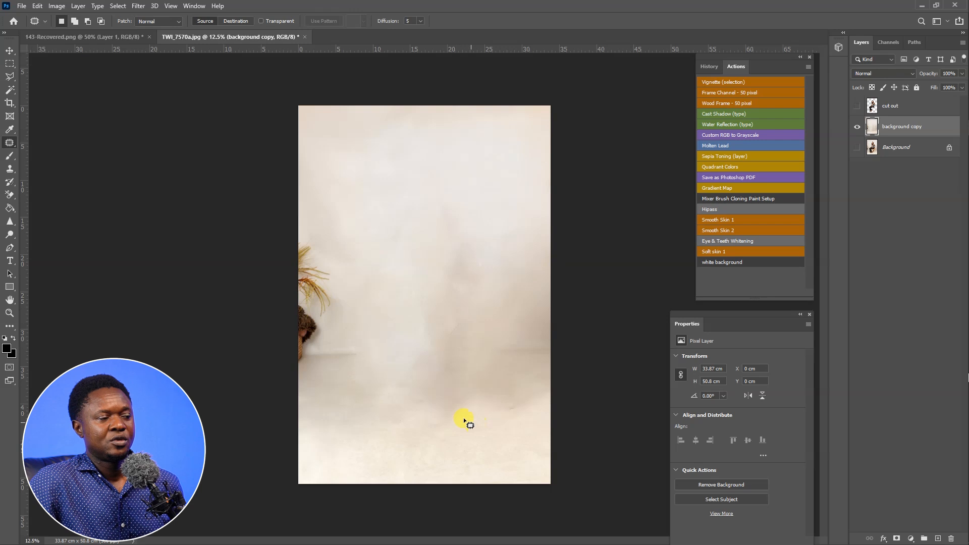
{"action": "mouse_move", "coordinate": [468, 420]}
{"action": "left_mouse_down"}
{"action": "mouse_move", "coordinate": [463, 363]}
{"action": "mouse_move", "coordinate": [422, 348]}
{"action": "left_mouse_up"}
{"action": "left_click_drag", "start_coordinate": [459, 385], "coordinate": [398, 393]}
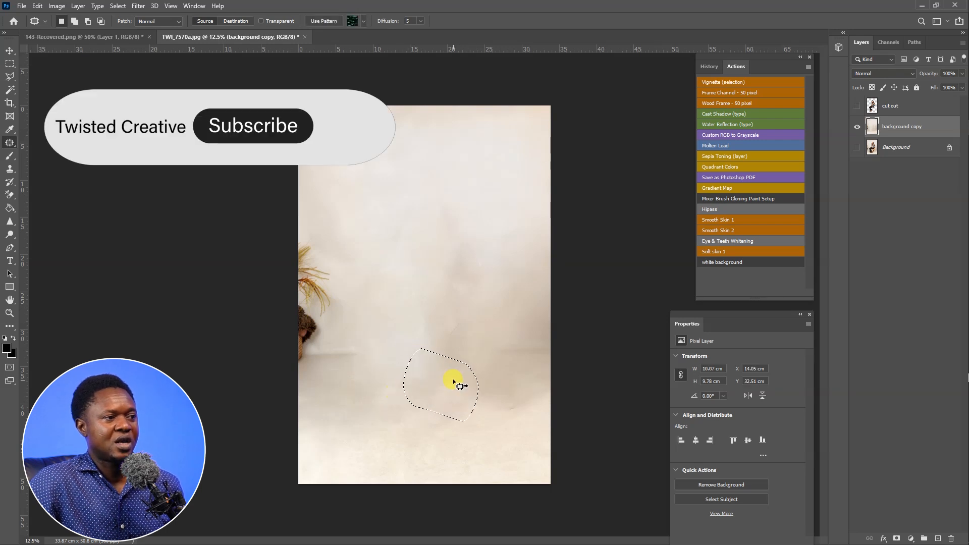
Patch the remaining smudges on the lower wall and the right side of the floor, and deselect
{"action": "mouse_move", "coordinate": [459, 319]}
{"action": "left_mouse_down"}
{"action": "mouse_move", "coordinate": [430, 335]}
{"action": "mouse_move", "coordinate": [466, 323]}
{"action": "mouse_move", "coordinate": [459, 317]}
{"action": "left_mouse_up"}
{"action": "left_click_drag", "start_coordinate": [447, 336], "coordinate": [424, 335]}
{"action": "key", "text": "ctrl+d"}
{"action": "mouse_move", "coordinate": [521, 376]}
{"action": "left_mouse_down"}
{"action": "mouse_move", "coordinate": [447, 361]}
{"action": "mouse_move", "coordinate": [521, 389]}
{"action": "mouse_move", "coordinate": [476, 396]}
{"action": "mouse_move", "coordinate": [483, 417]}
{"action": "mouse_move", "coordinate": [515, 400]}
{"action": "mouse_move", "coordinate": [502, 385]}
{"action": "mouse_move", "coordinate": [510, 393]}
{"action": "mouse_move", "coordinate": [502, 402]}
{"action": "mouse_move", "coordinate": [525, 387]}
{"action": "mouse_move", "coordinate": [493, 407]}
{"action": "mouse_move", "coordinate": [518, 394]}
{"action": "left_mouse_up"}
{"action": "key", "text": "ctrl+d"}
{"action": "key", "text": "ctrl+d"}
{"action": "key", "text": "ctrl+d"}
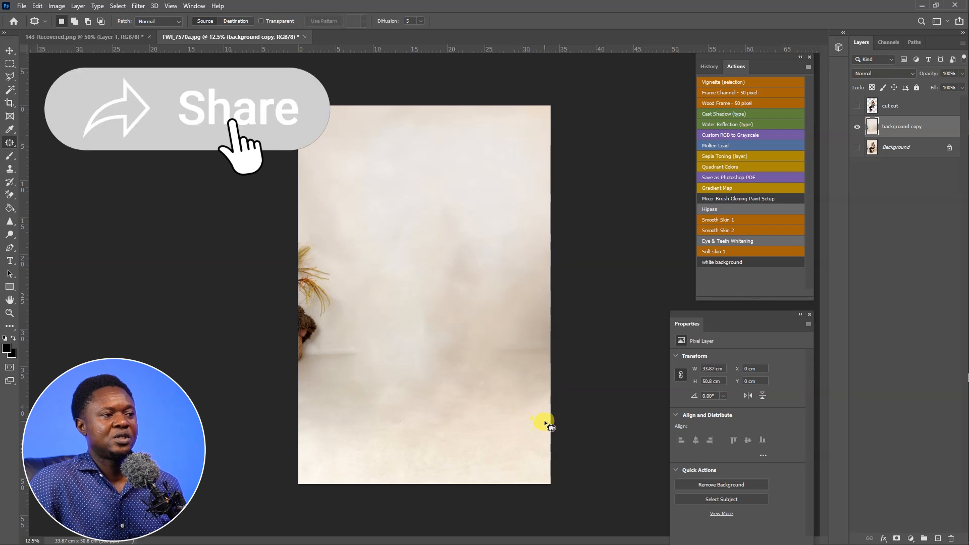
Show the "cut out" layer and bring the armchair from 143-Recovered.png into the TWI_7570a.jpg document with the Move tool
{"action": "key", "text": "ctrl+minus"}
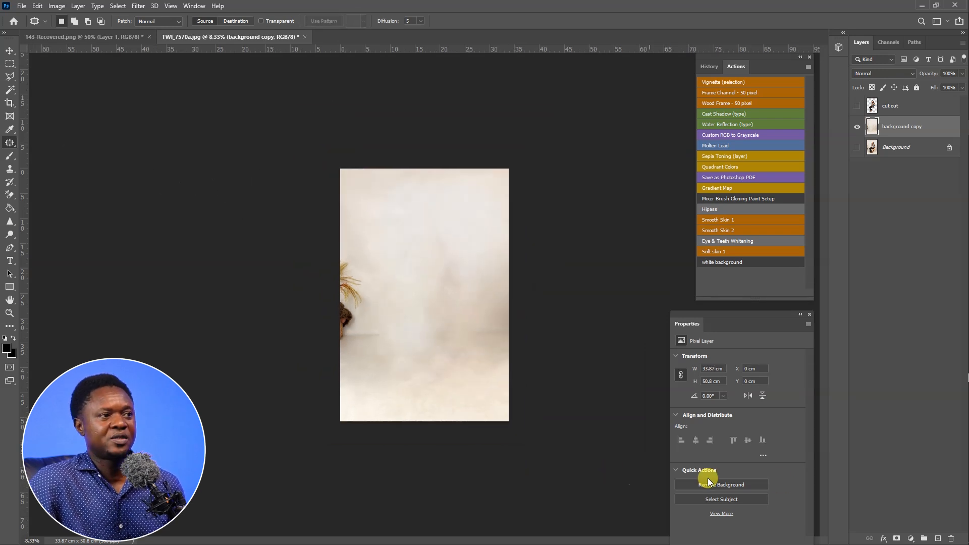
{"action": "left_click", "coordinate": [812, 150]}
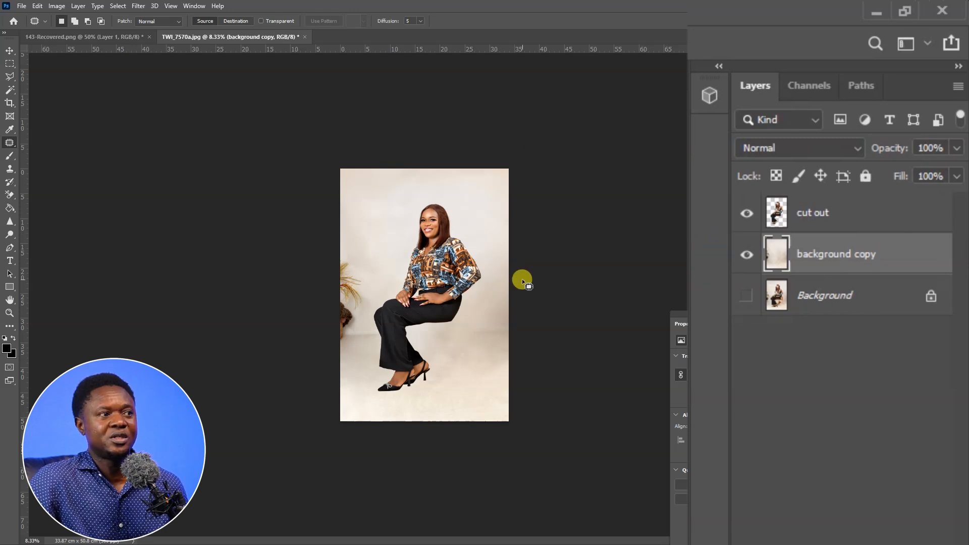
{"action": "left_click", "coordinate": [58, 37]}
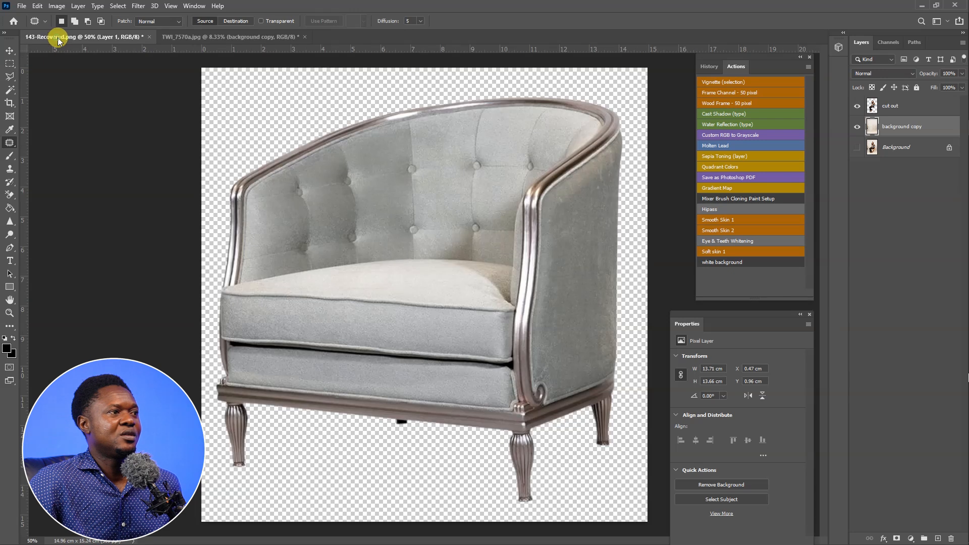
{"action": "left_click", "coordinate": [10, 50]}
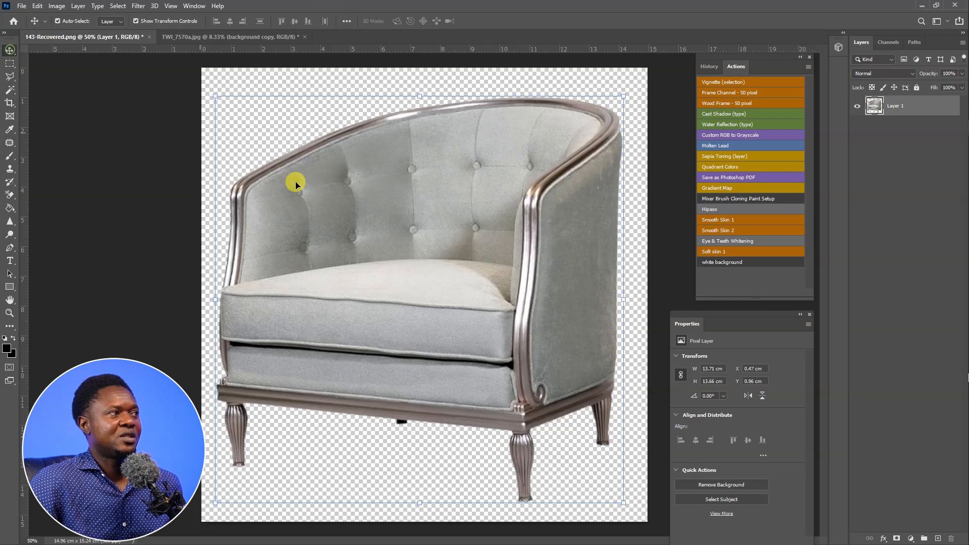
{"action": "left_click_drag", "start_coordinate": [464, 279], "coordinate": [268, 37]}
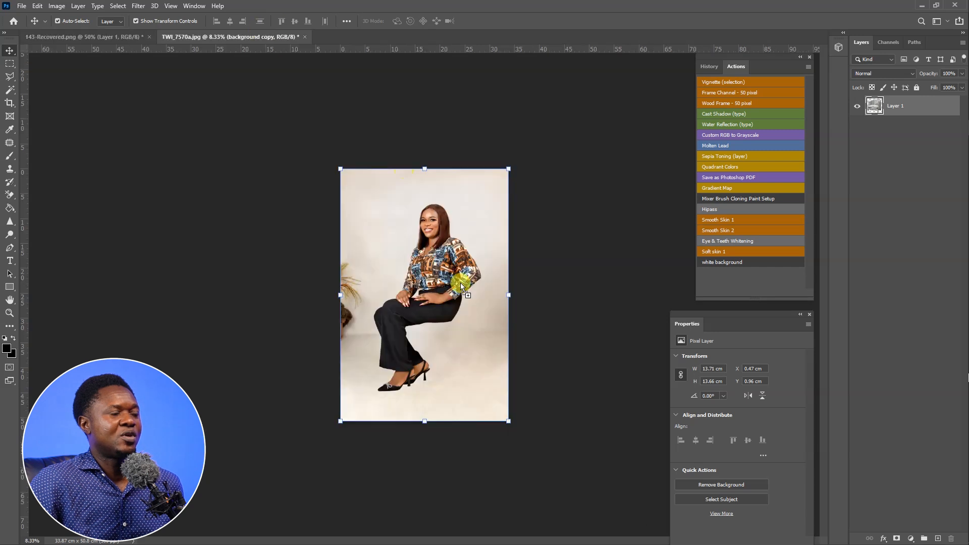
Position the armchair beneath the seated woman and scale it proportionally to about 29.8 by 29.7 cm
{"action": "left_click_drag", "start_coordinate": [443, 314], "coordinate": [407, 348]}
{"action": "left_click_drag", "start_coordinate": [427, 310], "coordinate": [484, 271]}
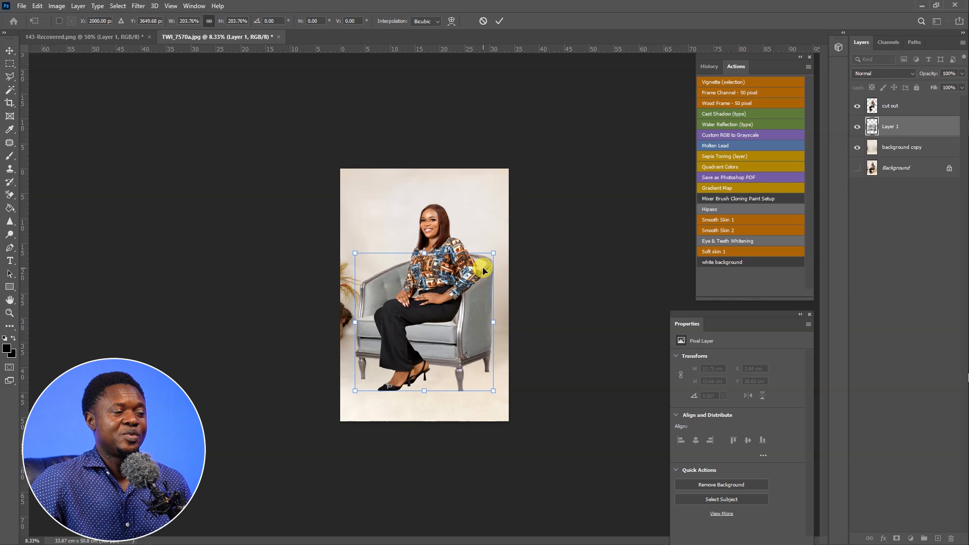
{"action": "left_click_drag", "start_coordinate": [492, 318], "coordinate": [474, 320]}
{"action": "left_click_drag", "start_coordinate": [495, 251], "coordinate": [500, 247]}
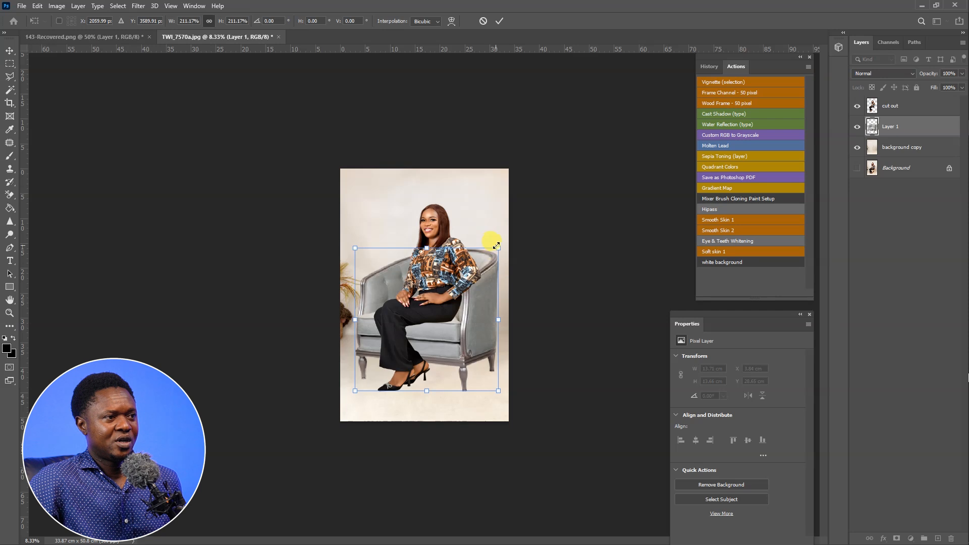
{"action": "left_click_drag", "start_coordinate": [497, 247], "coordinate": [499, 244]}
{"action": "left_click_drag", "start_coordinate": [499, 243], "coordinate": [502, 243]}
{"action": "key", "text": "Return"}
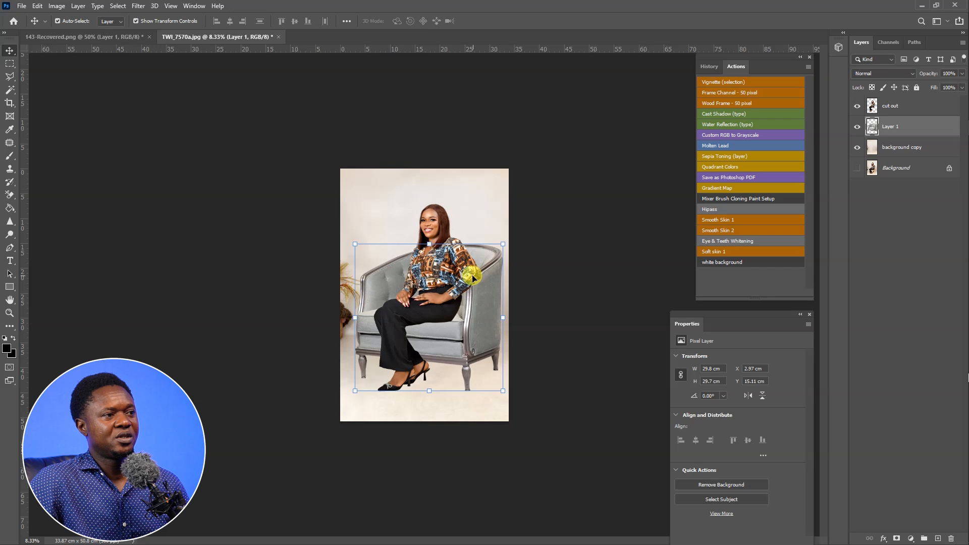
Nudge the armchair slightly left to an X position of about 2.67 cm
{"action": "key", "text": "Left"}
{"action": "key", "text": "Left"}
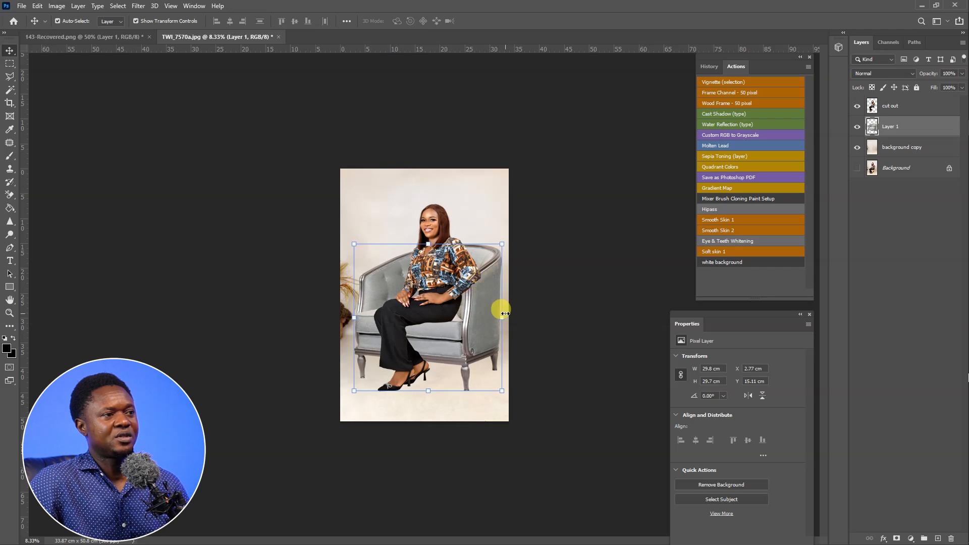
{"action": "key", "text": "Left"}
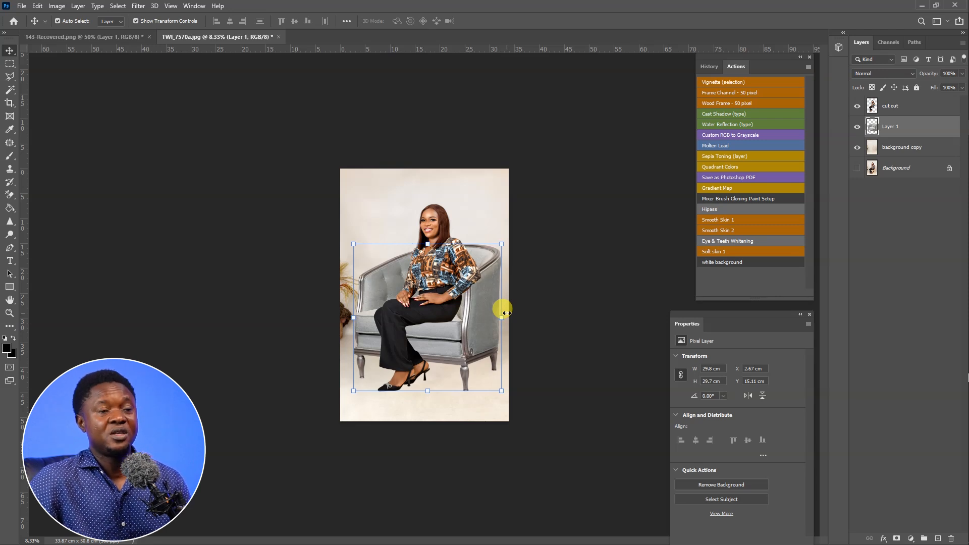
{"action": "left_click", "coordinate": [857, 168]}
{"action": "key", "text": "ctrl+plus"}
{"action": "key", "text": "ctrl+plus"}
{"action": "key", "text": "ctrl+plus"}
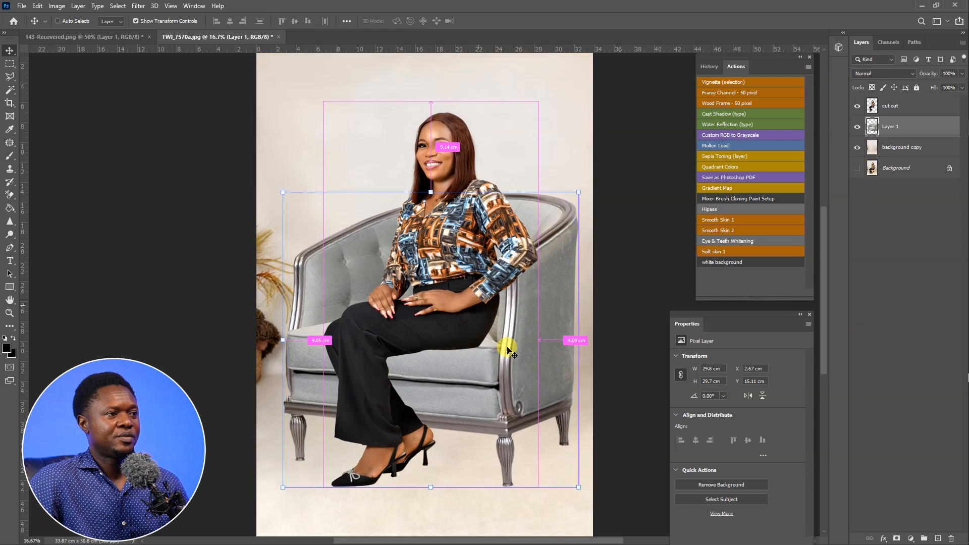
{"action": "key", "text": "ctrl+minus"}
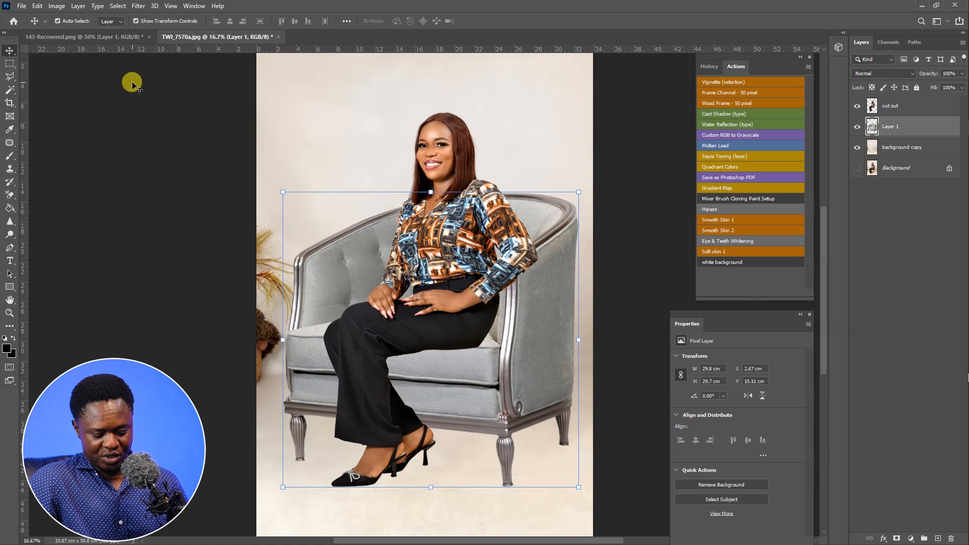
Nudge the armchair down to a Y position of about 15.49 cm so its seat fits under the woman
{"action": "key", "text": "shift+Down"}
{"action": "key", "text": "shift+Down"}
{"action": "key", "text": "shift+Down"}
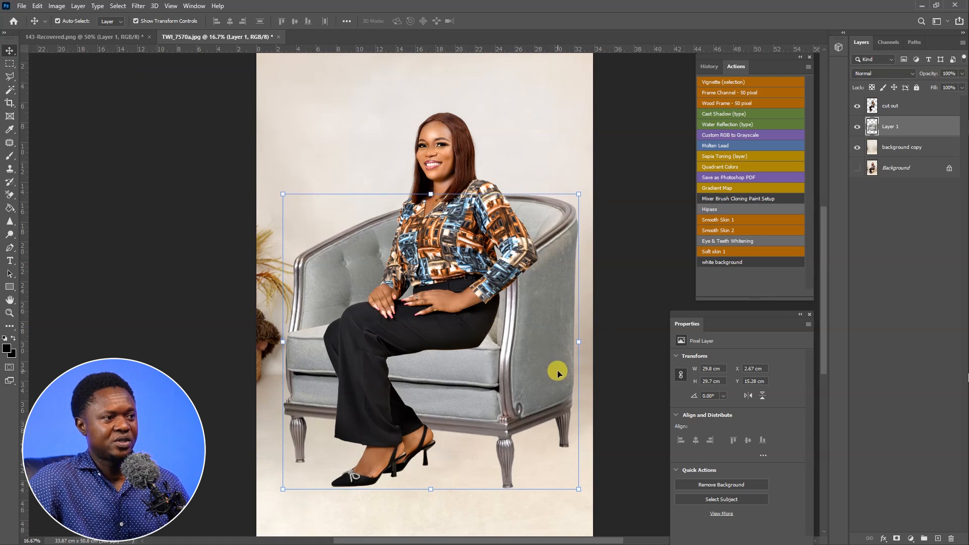
{"action": "key", "text": "Down"}
{"action": "key", "text": "Down"}
{"action": "key", "text": "Down"}
{"action": "key", "text": "Down"}
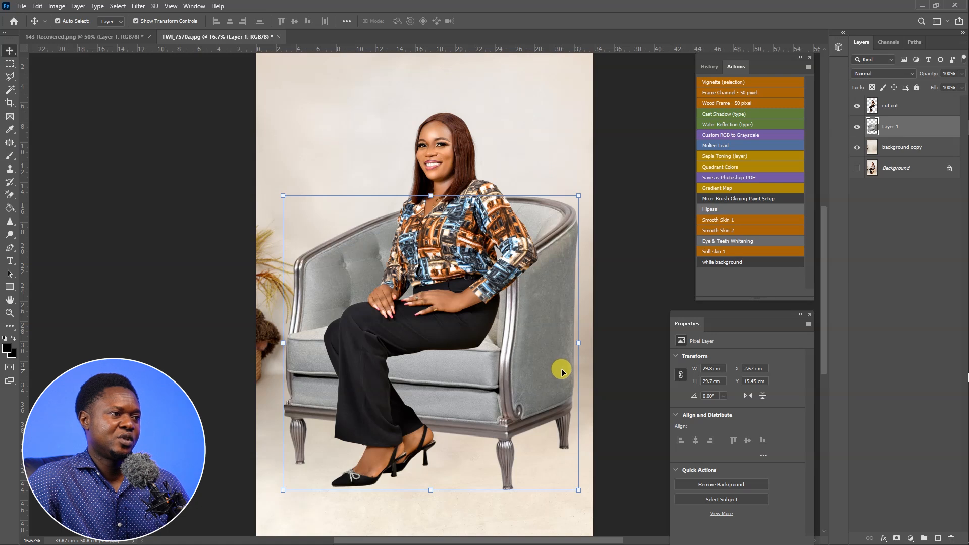
{"action": "key", "text": "Down"}
{"action": "key", "text": "Down"}
{"action": "key", "text": "Down"}
{"action": "key", "text": "Down"}
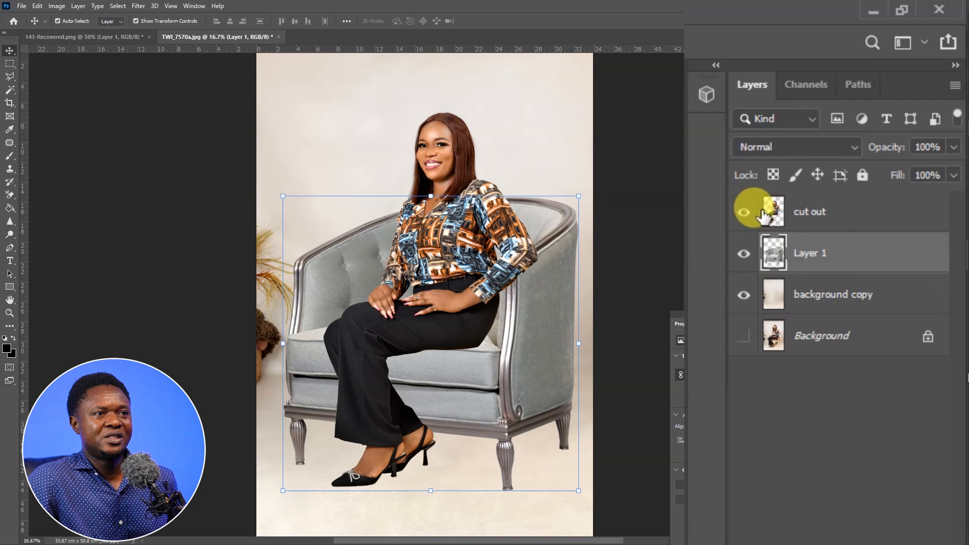
Hide the "cut out" layer and trace the right armrest's outer edge with the Polygonal Lasso, from the top rail down to the base
{"action": "left_click", "coordinate": [743, 212]}
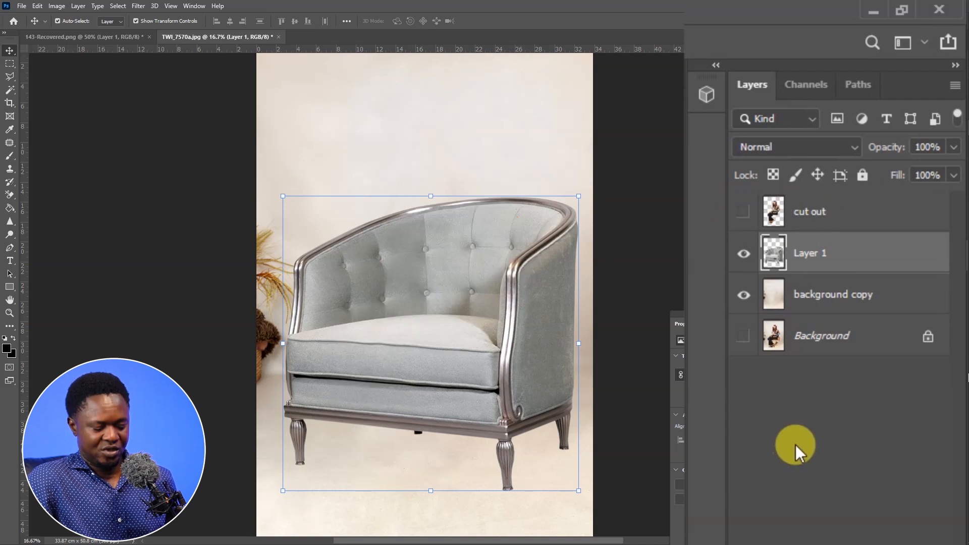
{"action": "key", "text": "ctrl+plus"}
{"action": "key", "text": "ctrl+plus"}
{"action": "mouse_move", "coordinate": [580, 281]}
{"action": "left_mouse_down"}
{"action": "mouse_move", "coordinate": [443, 236]}
{"action": "mouse_move", "coordinate": [408, 242]}
{"action": "left_mouse_up"}
{"action": "key", "text": "l"}
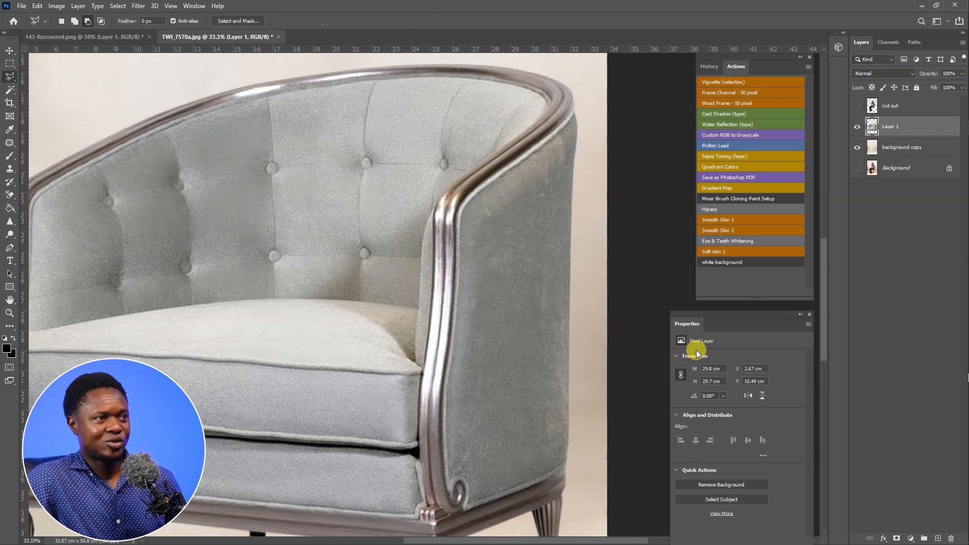
{"action": "left_click_drag", "start_coordinate": [538, 222], "coordinate": [506, 234]}
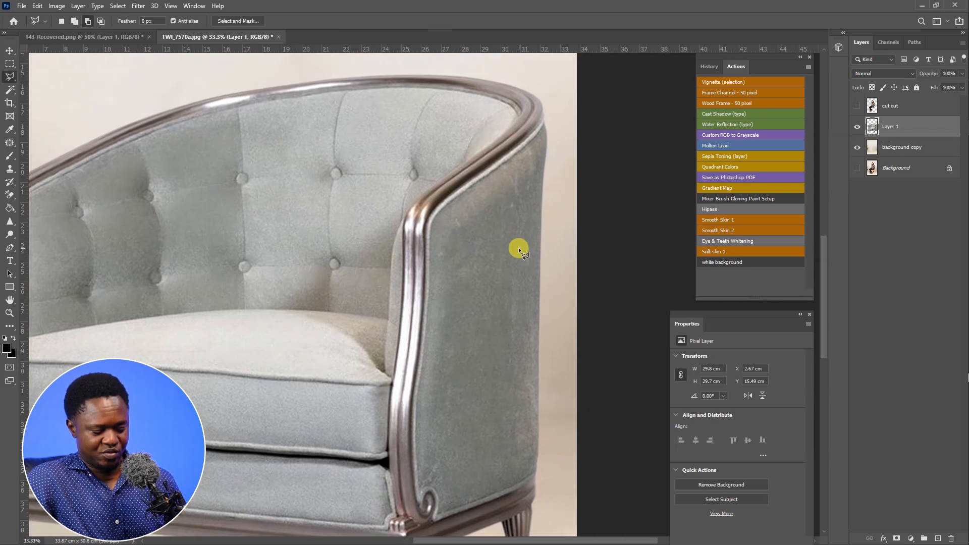
{"action": "key", "text": "ctrl+plus"}
{"action": "left_click_drag", "start_coordinate": [540, 199], "coordinate": [515, 292]}
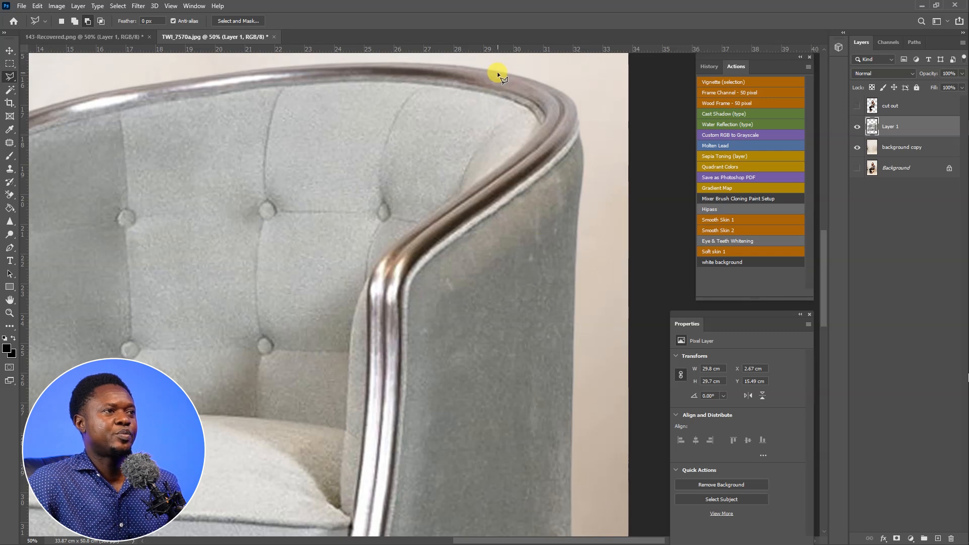
{"action": "left_click", "coordinate": [556, 89]}
{"action": "left_click", "coordinate": [567, 96]}
{"action": "left_click", "coordinate": [574, 106]}
{"action": "left_click", "coordinate": [575, 116]}
{"action": "left_click", "coordinate": [583, 157]}
{"action": "left_click", "coordinate": [577, 234]}
{"action": "left_click_drag", "start_coordinate": [569, 398], "coordinate": [539, 248]}
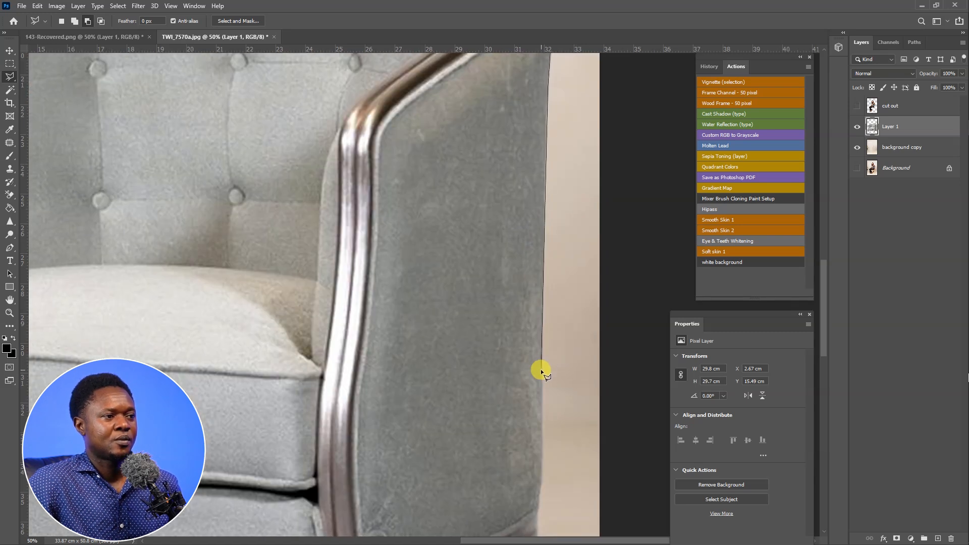
{"action": "left_click_drag", "start_coordinate": [540, 368], "coordinate": [519, 270]}
Continue the lasso outline along the armrest's lower edge, around the scroll, and up the front metal frame to the seat cushion
{"action": "left_click", "coordinate": [479, 337]}
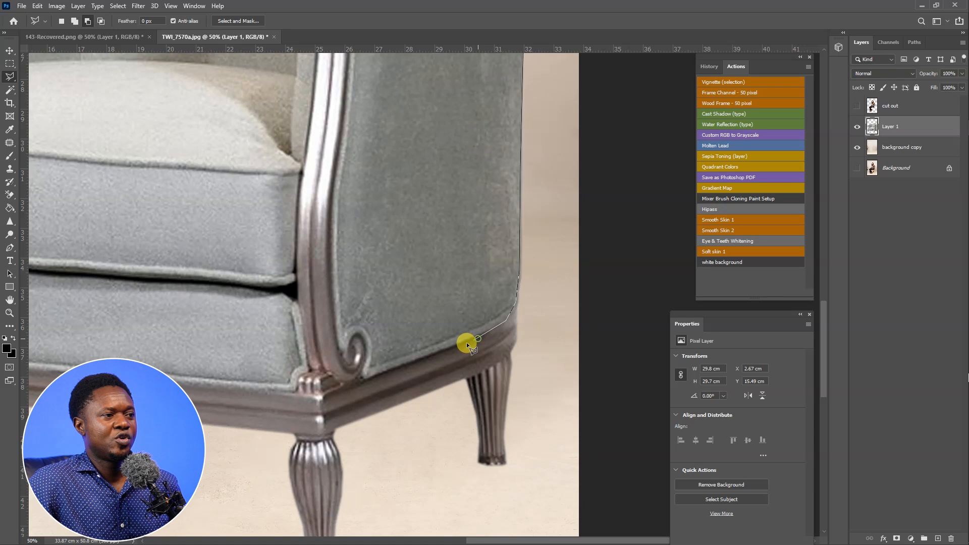
{"action": "left_click", "coordinate": [325, 374]}
{"action": "left_click", "coordinate": [308, 369]}
{"action": "left_click", "coordinate": [296, 299]}
{"action": "left_click", "coordinate": [296, 258]}
{"action": "left_click", "coordinate": [297, 196]}
{"action": "left_click_drag", "start_coordinate": [319, 64], "coordinate": [313, 171]}
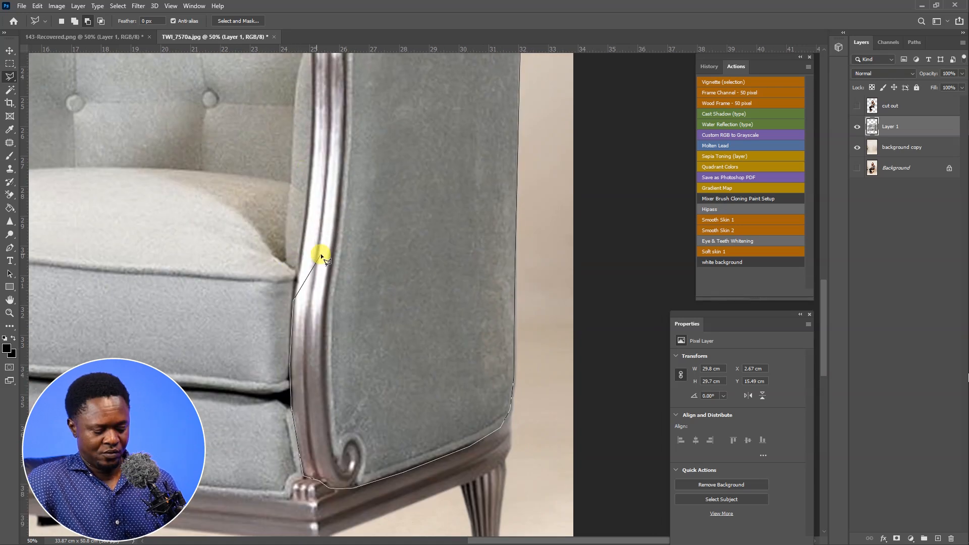
Continue the lasso up the armrest frame's inner edge and around the top rail, and close the selection across the rail
{"action": "scroll", "coordinate": [320, 256], "scroll_direction": "up", "scroll_amount": 1}
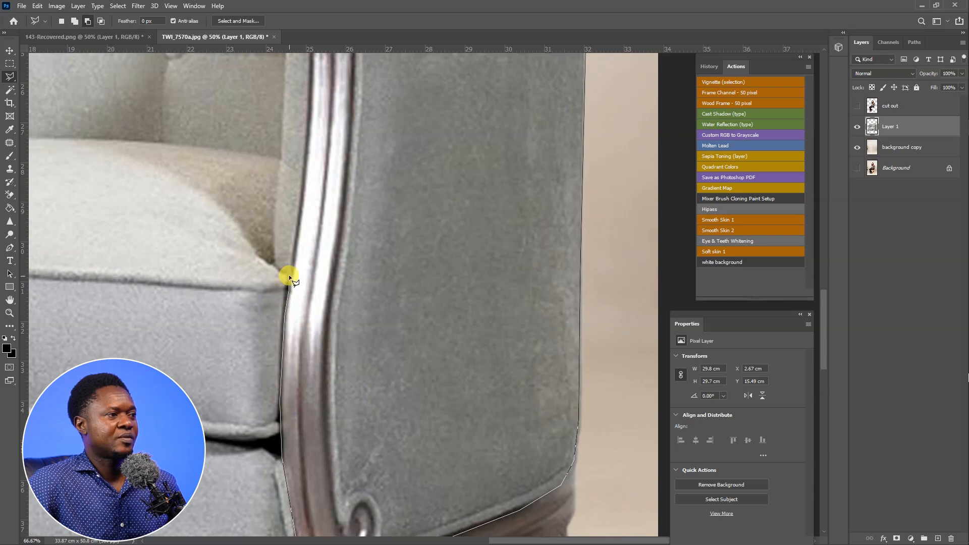
{"action": "left_click", "coordinate": [279, 145]}
{"action": "left_click_drag", "start_coordinate": [276, 100], "coordinate": [255, 275]}
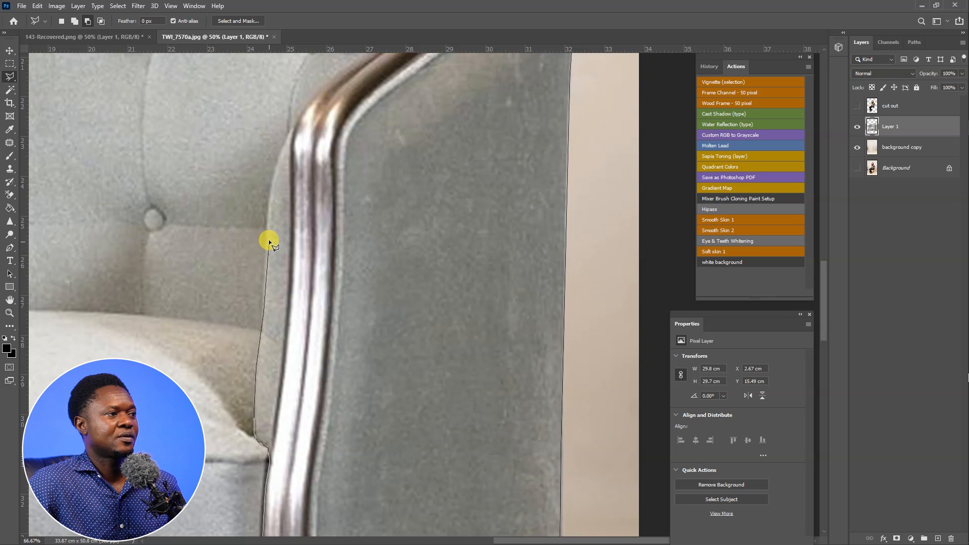
{"action": "left_click", "coordinate": [274, 166]}
{"action": "left_click_drag", "start_coordinate": [300, 116], "coordinate": [261, 295]}
{"action": "left_click", "coordinate": [272, 278]}
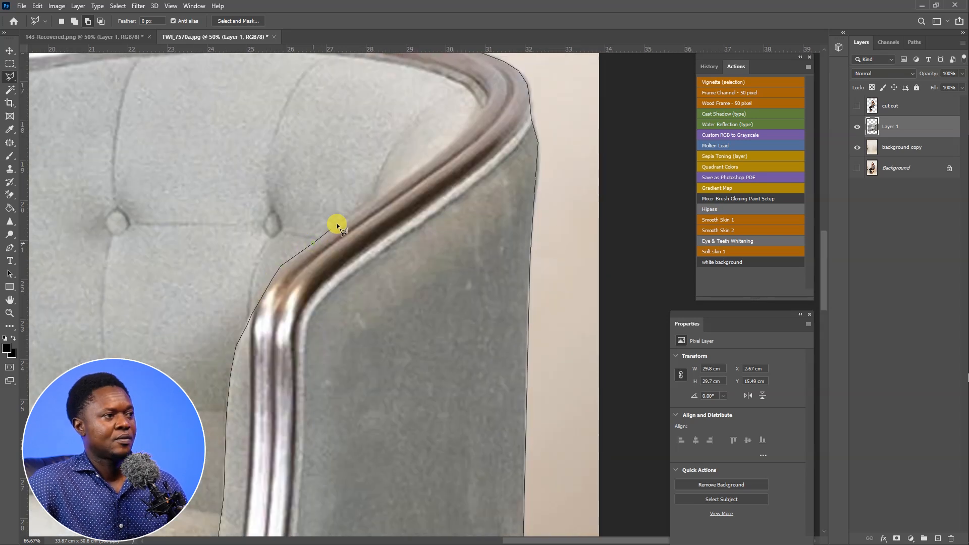
{"action": "left_click", "coordinate": [456, 136]}
{"action": "left_click_drag", "start_coordinate": [478, 108], "coordinate": [482, 202]}
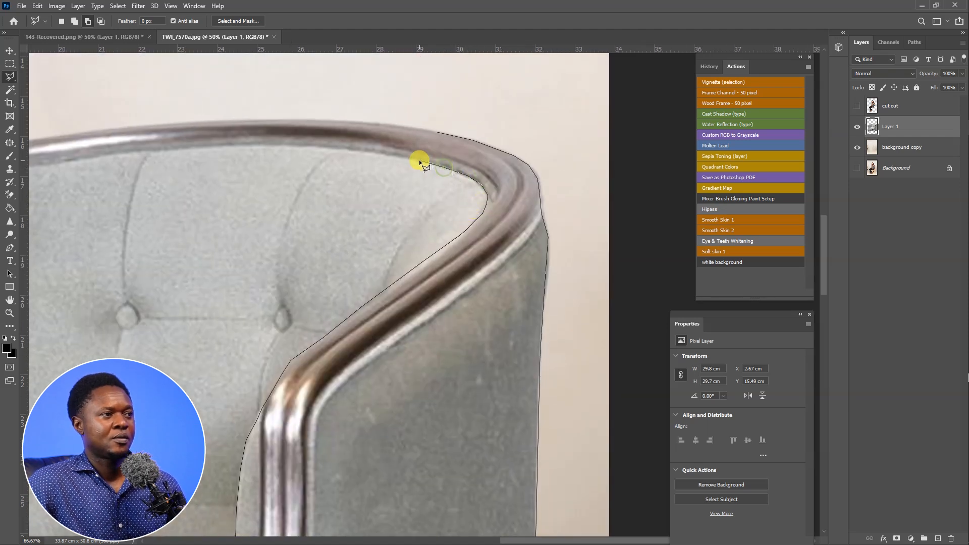
{"action": "left_click", "coordinate": [434, 146]}
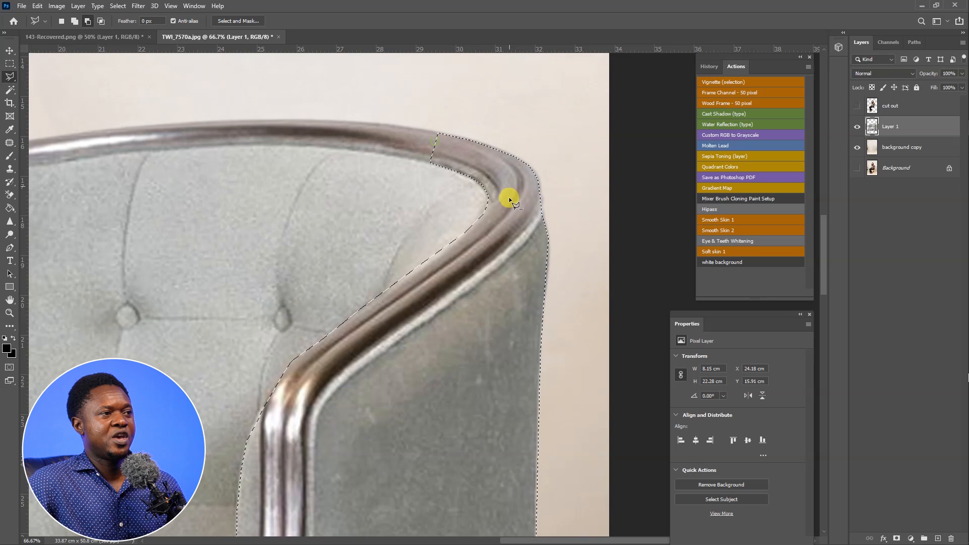
Rename the armchair layer "seat"
{"action": "scroll", "coordinate": [551, 280], "scroll_direction": "down", "scroll_amount": 3}
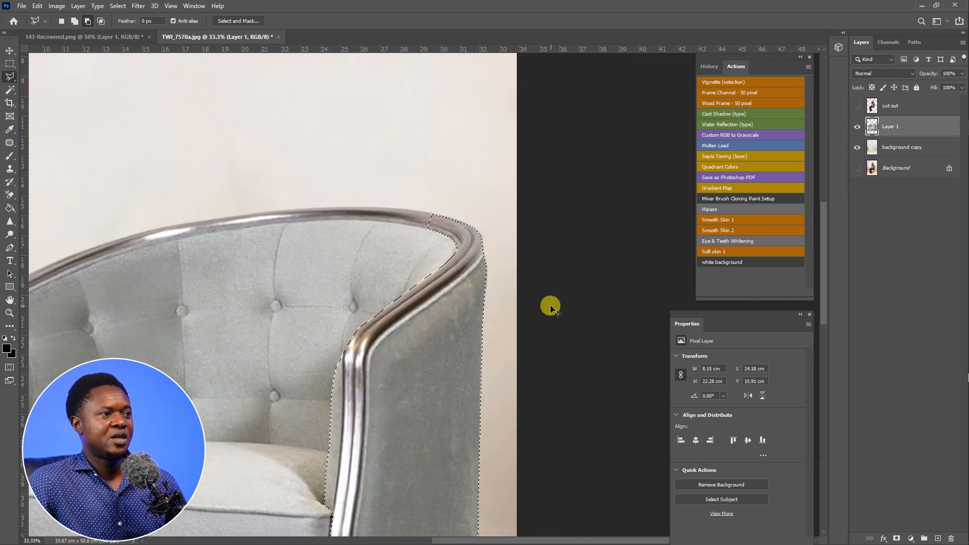
{"action": "scroll", "coordinate": [549, 306], "scroll_direction": "down", "scroll_amount": 1}
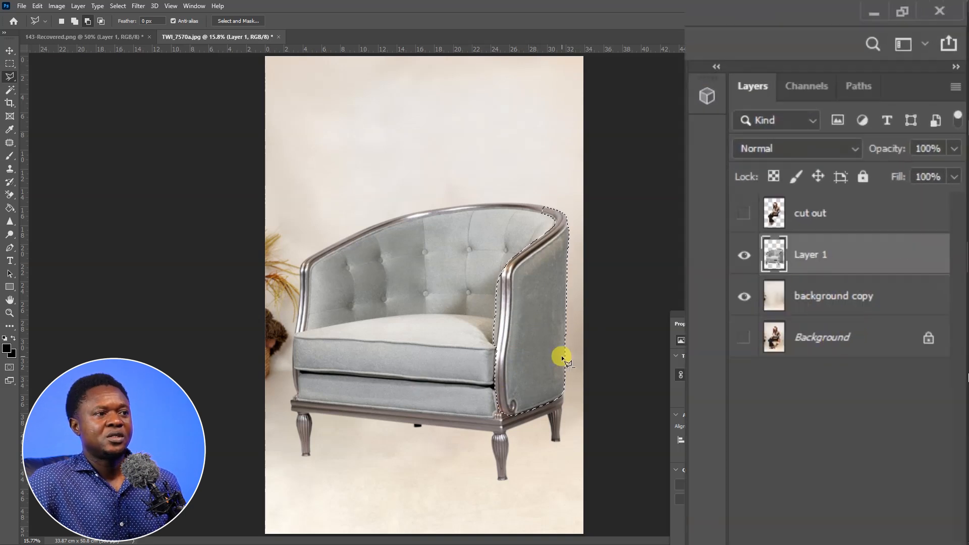
{"action": "double_click", "coordinate": [808, 255]}
{"action": "type", "text": "s"}
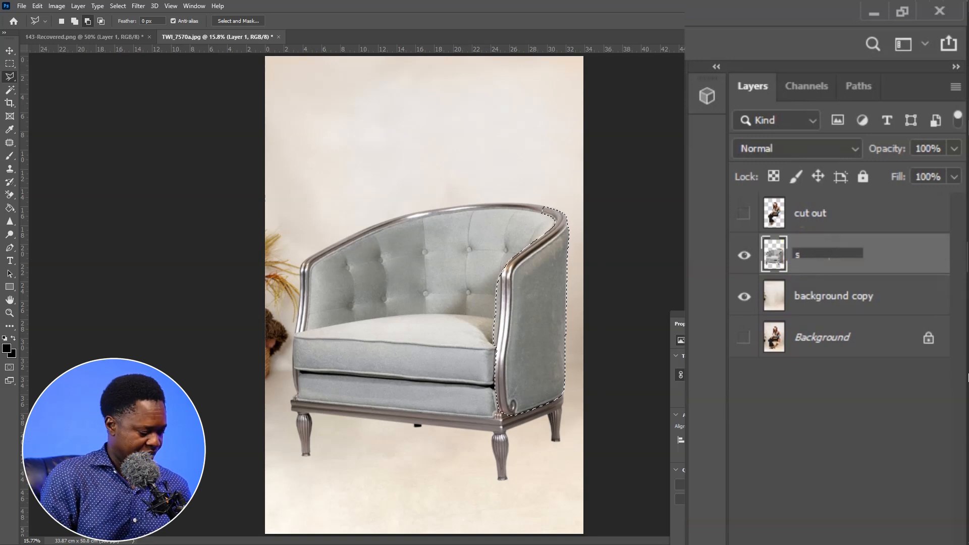
{"action": "type", "text": "eat"}
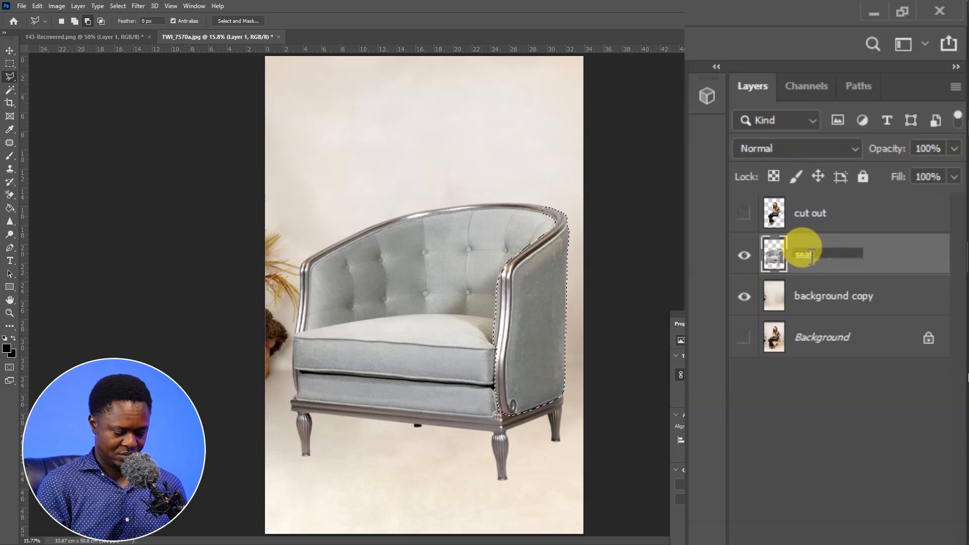
{"action": "key", "text": "Return"}
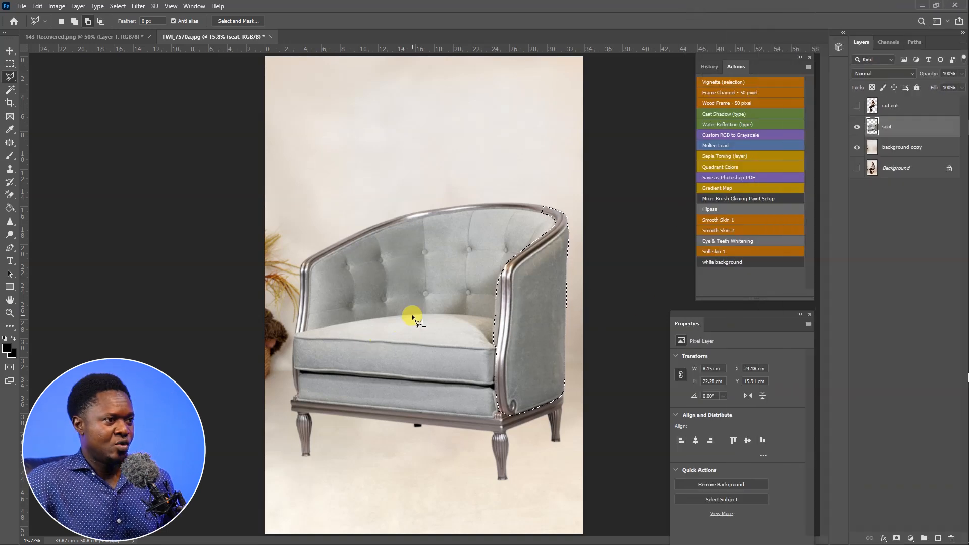
Feather the armrest selection by 2 pixels and copy it from the "seat" layer onto a new layer
{"action": "right_click", "coordinate": [528, 300]}
{"action": "left_click", "coordinate": [555, 325]}
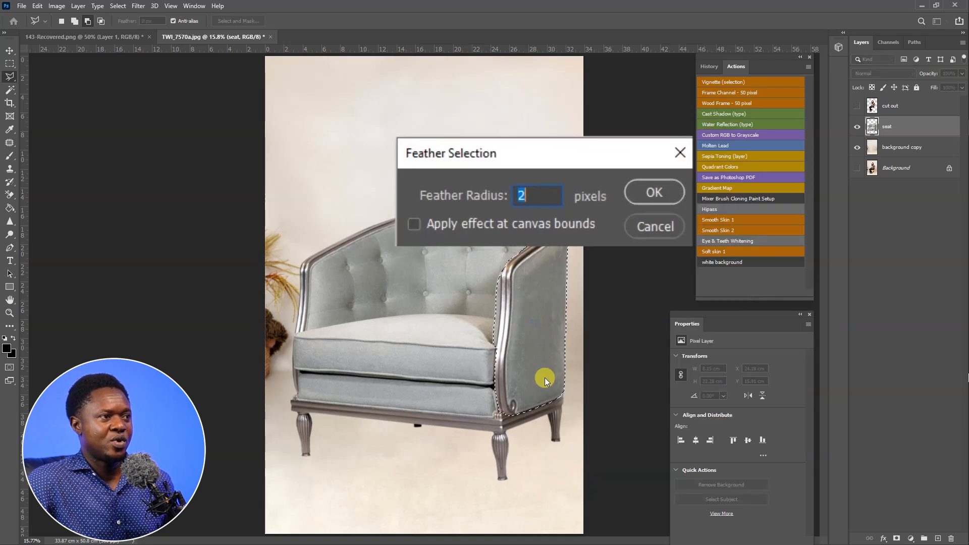
{"action": "key", "text": "Return"}
{"action": "key", "text": "ctrl+c"}
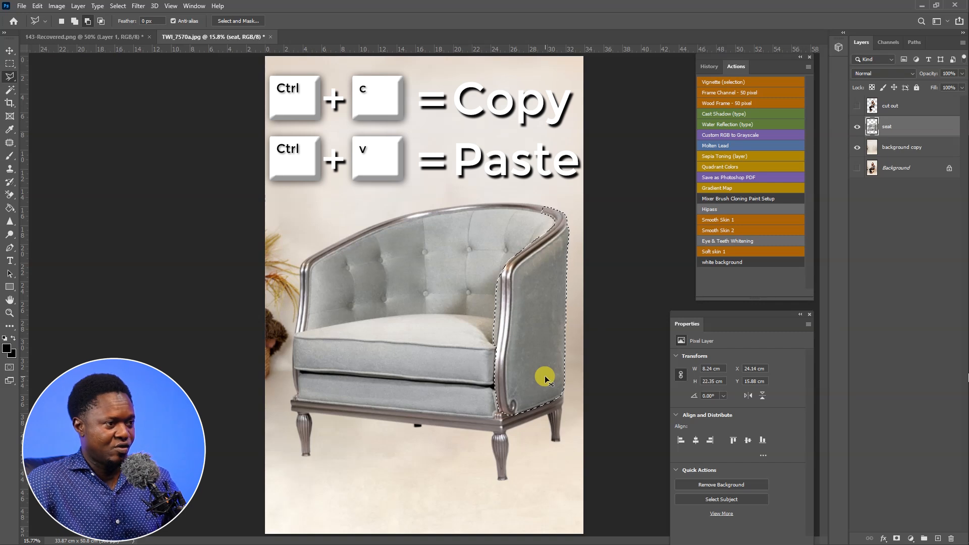
{"action": "key", "text": "ctrl+v"}
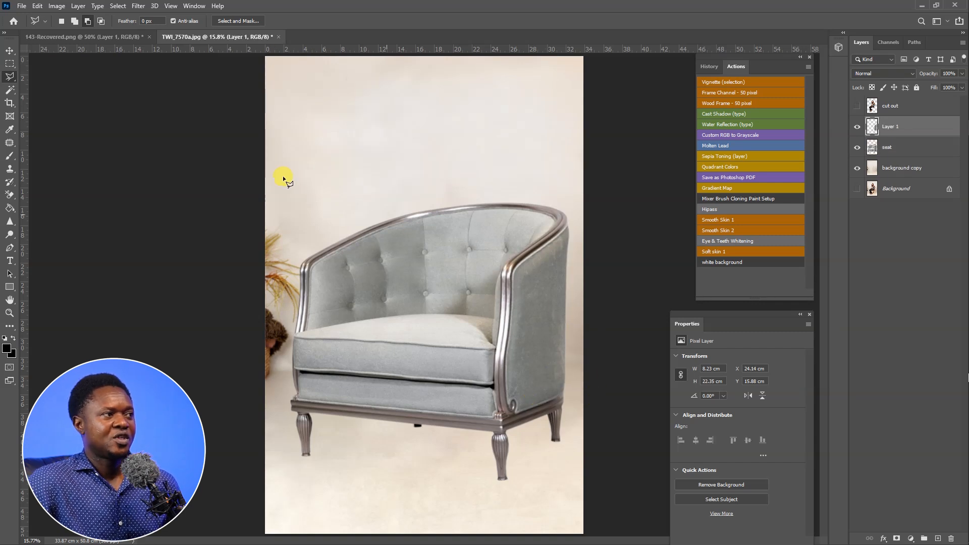
Check the pasted armrest on its own by hiding and restoring the "seat" layer, and show the "cut out" layer
{"action": "left_click", "coordinate": [857, 147]}
{"action": "left_click", "coordinate": [857, 147]}
{"action": "left_click", "coordinate": [746, 297]}
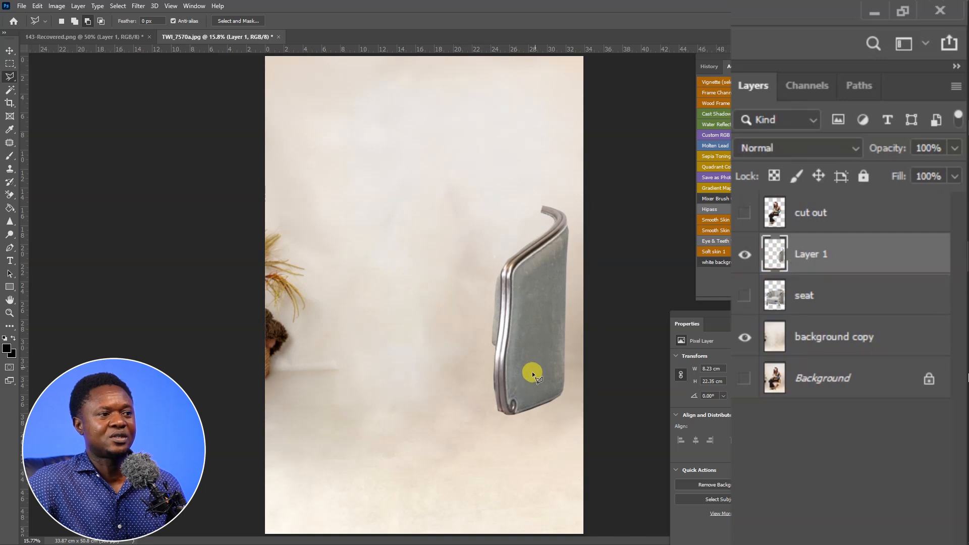
{"action": "left_click", "coordinate": [744, 295]}
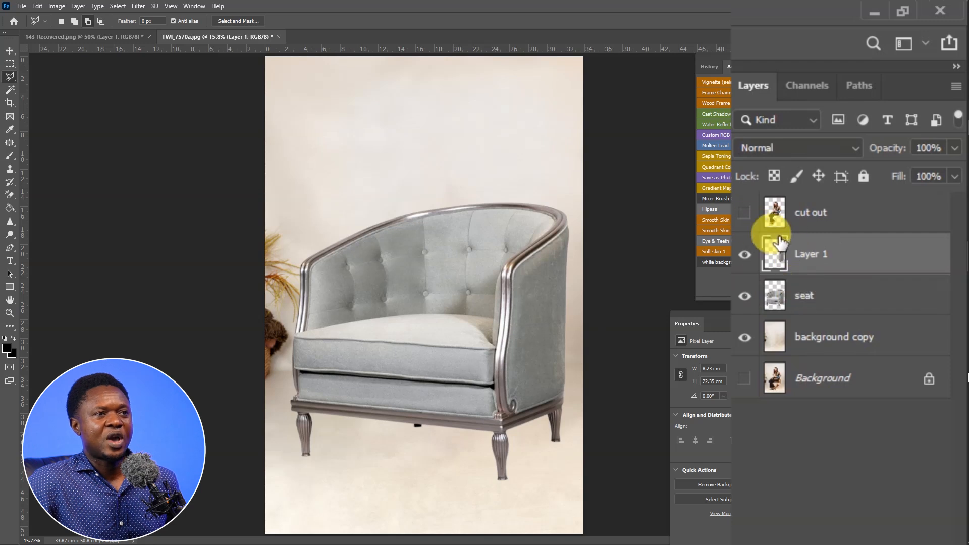
{"action": "left_click", "coordinate": [745, 214]}
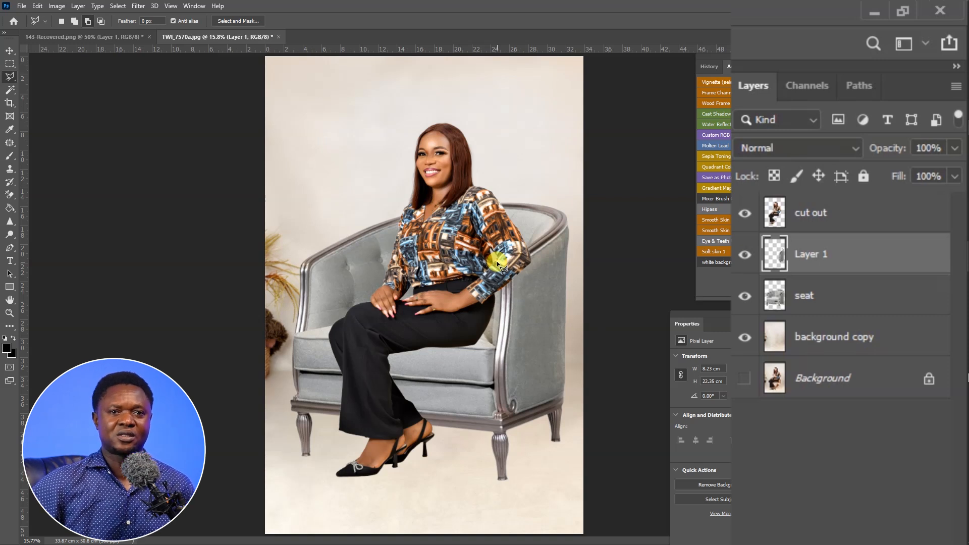
Rename the pasted armrest layer "arm" and move it above the "cut out" layer
{"action": "double_click", "coordinate": [816, 257]}
{"action": "type", "text": "arm"}
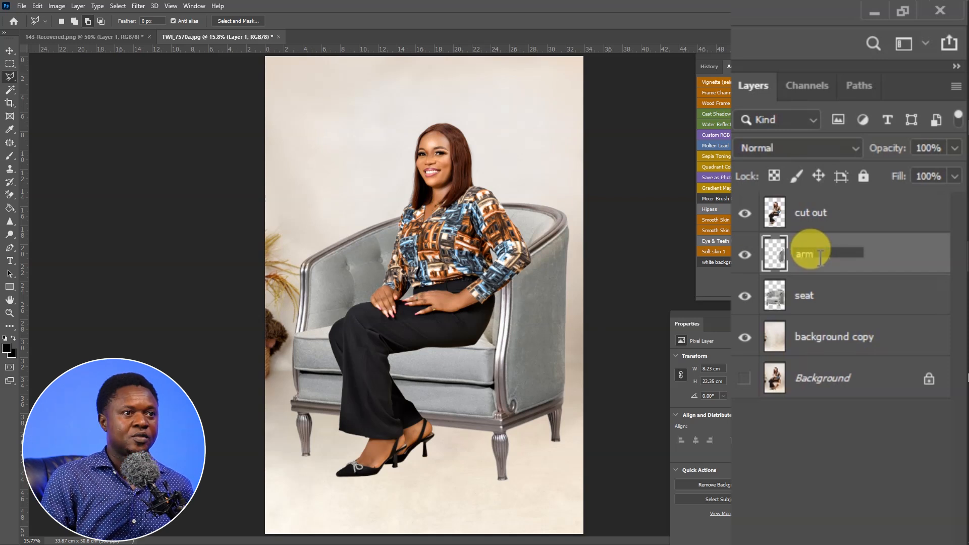
{"action": "key", "text": "Return"}
{"action": "left_click_drag", "start_coordinate": [830, 259], "coordinate": [830, 206]}
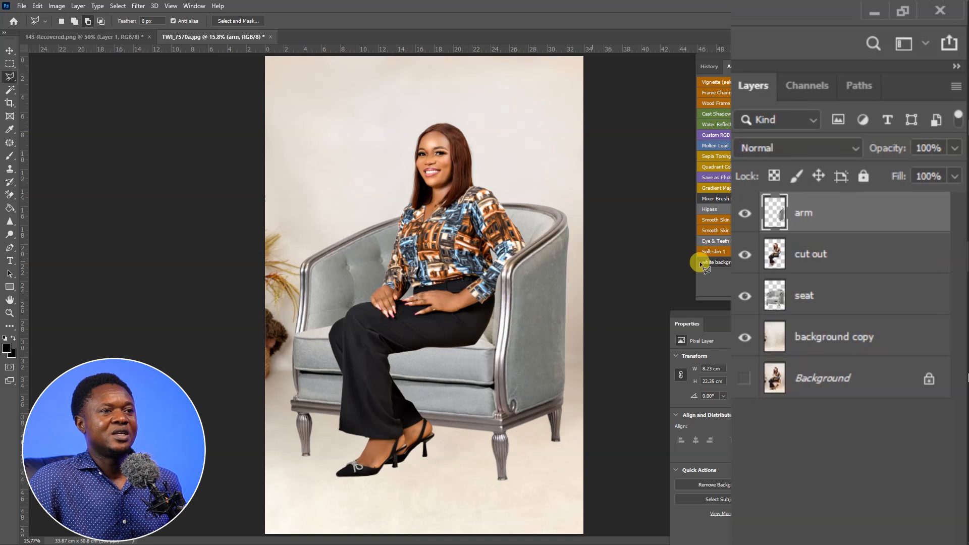
Select the "cut out" layer with the Move tool and compare the overlap with the "arm" layer hidden and shown
{"action": "left_click", "coordinate": [806, 257]}
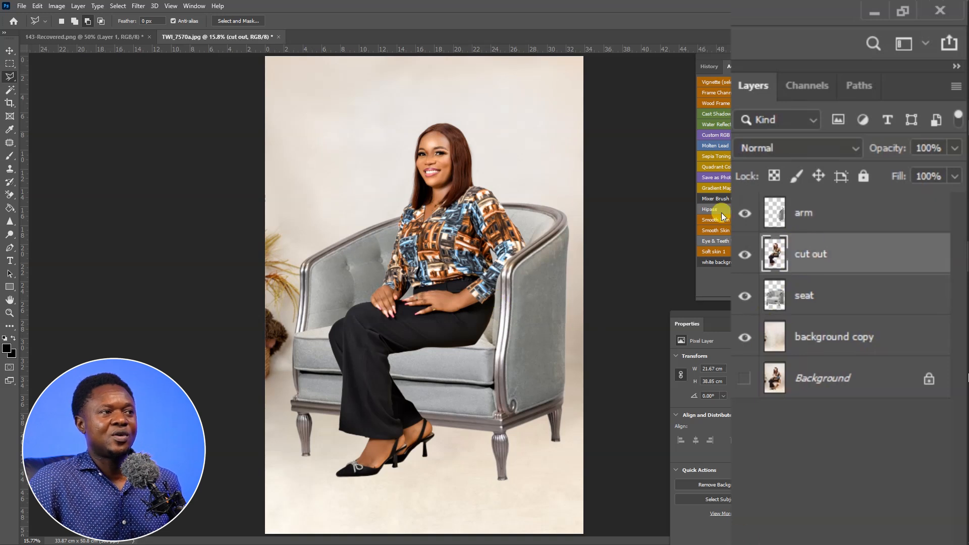
{"action": "left_click", "coordinate": [10, 50]}
{"action": "mouse_move", "coordinate": [444, 285]}
{"action": "left_mouse_down"}
{"action": "mouse_move", "coordinate": [422, 283]}
{"action": "mouse_move", "coordinate": [450, 286]}
{"action": "left_mouse_up"}
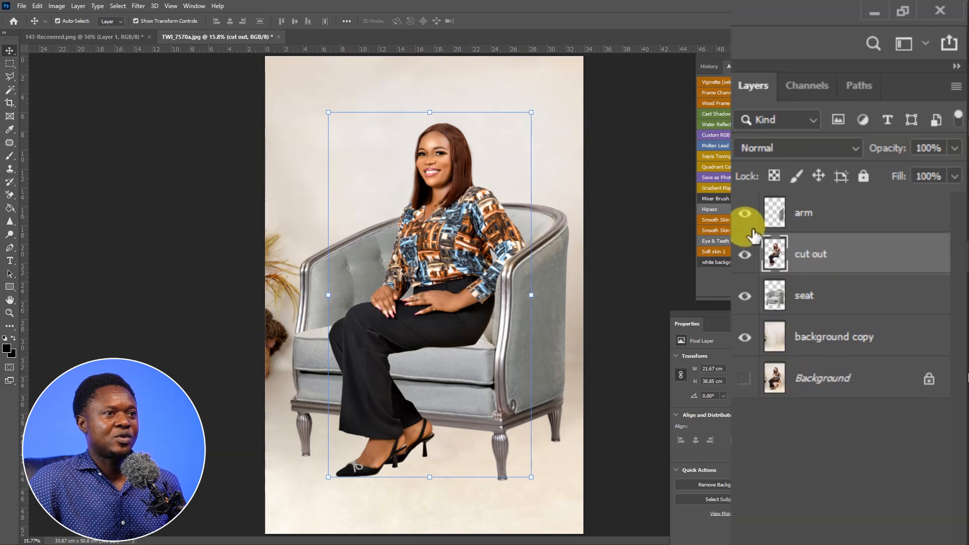
{"action": "left_click", "coordinate": [746, 216]}
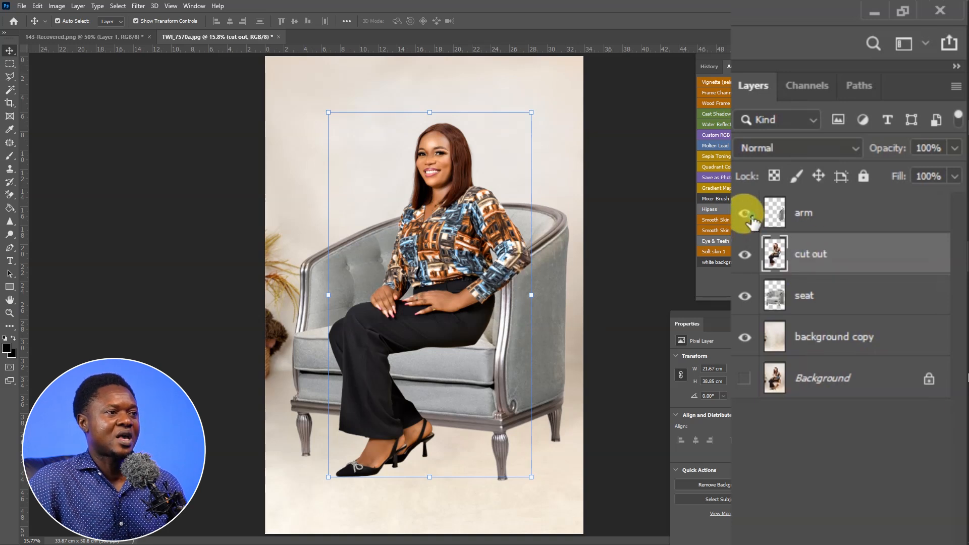
{"action": "left_click", "coordinate": [746, 215]}
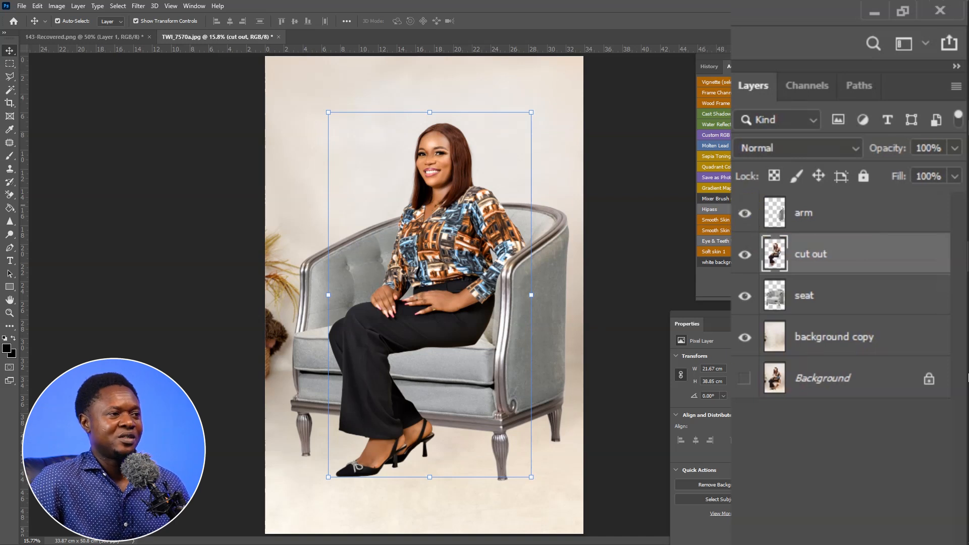
Open the "seat" layer in the Liquify filter to reshape the cushion under the woman
{"action": "key", "text": "ctrl+plus"}
{"action": "key", "text": "ctrl+plus"}
{"action": "key", "text": "ctrl+plus"}
{"action": "key", "text": "ctrl+plus"}
{"action": "left_click_drag", "start_coordinate": [552, 473], "coordinate": [502, 238]}
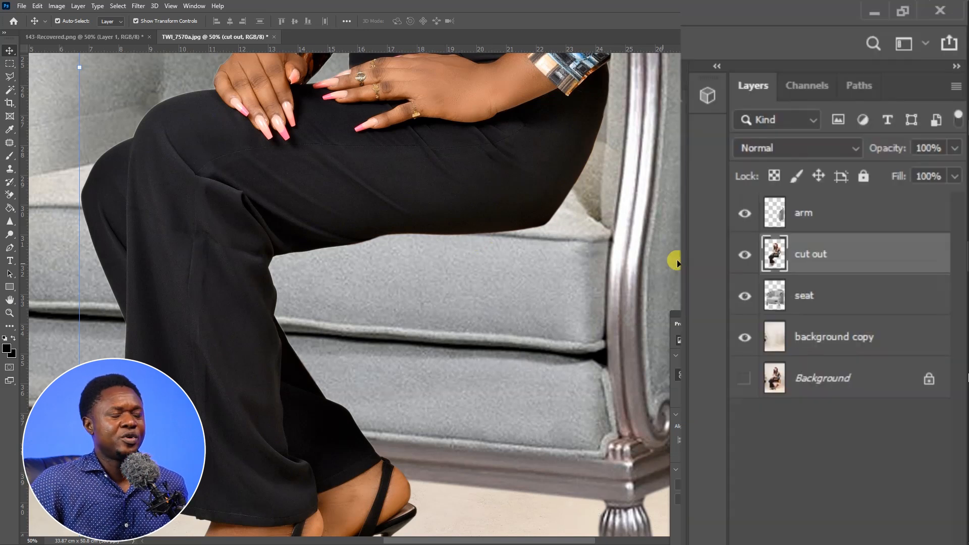
{"action": "left_click", "coordinate": [815, 291]}
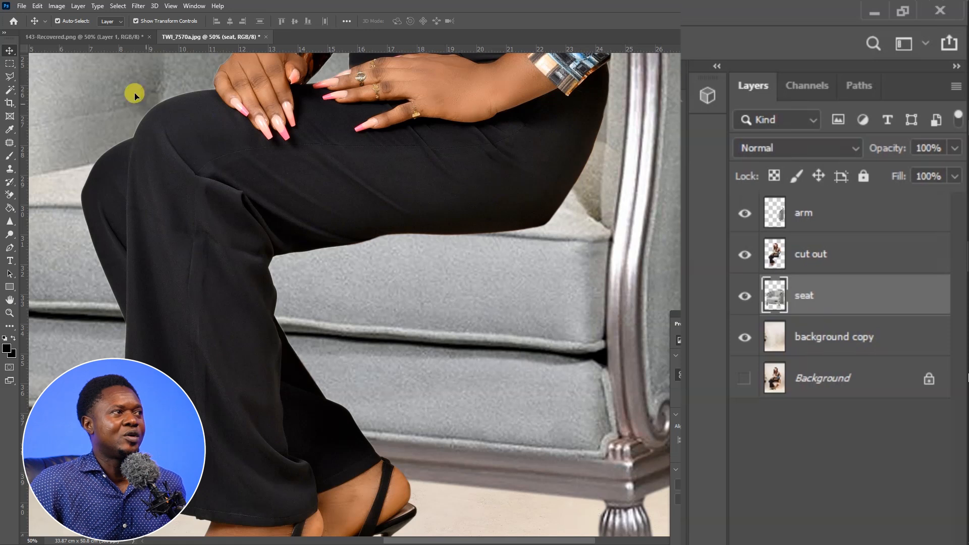
{"action": "left_click", "coordinate": [138, 6]}
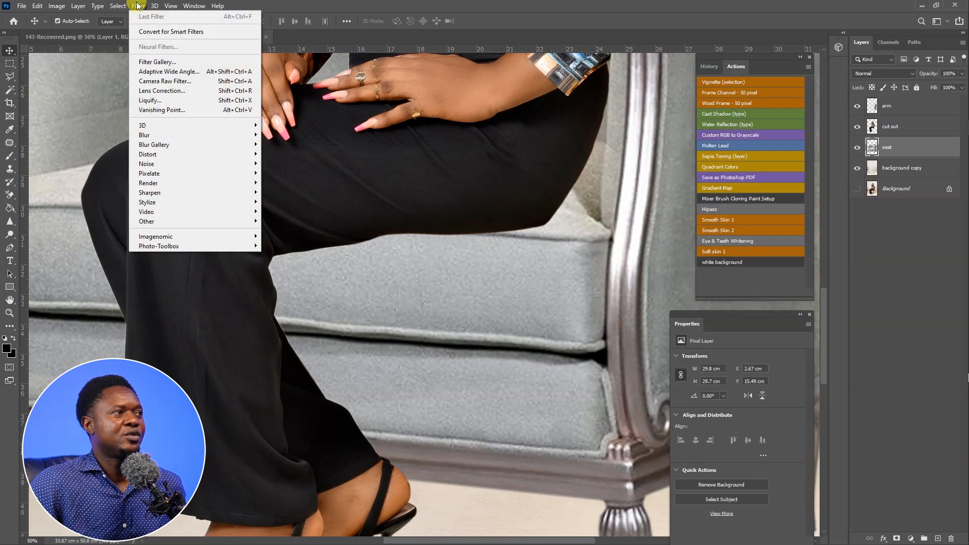
{"action": "left_click", "coordinate": [170, 102]}
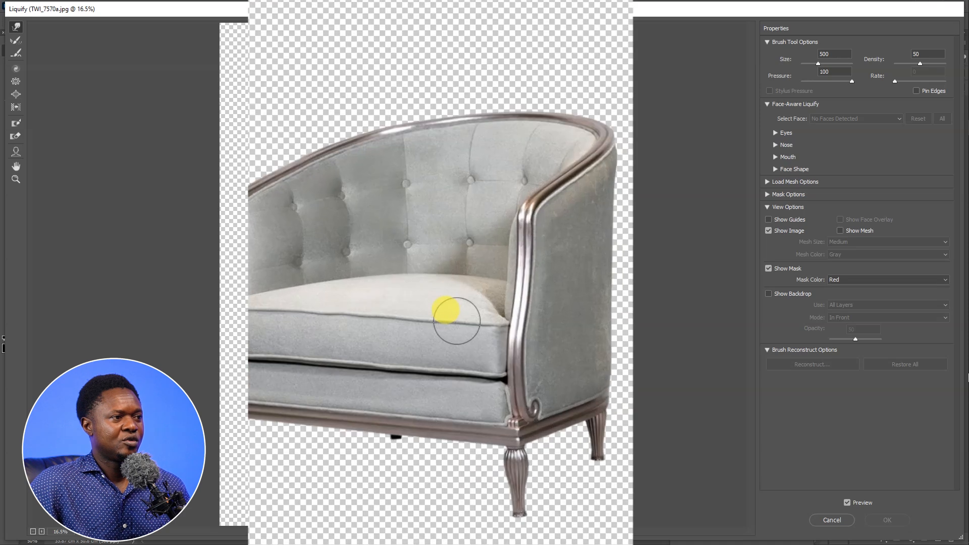
Push the seat cushion's front edge down with a size 600 Forward Warp brush to form a dip, and apply the distortion
{"action": "key", "text": "bracketright"}
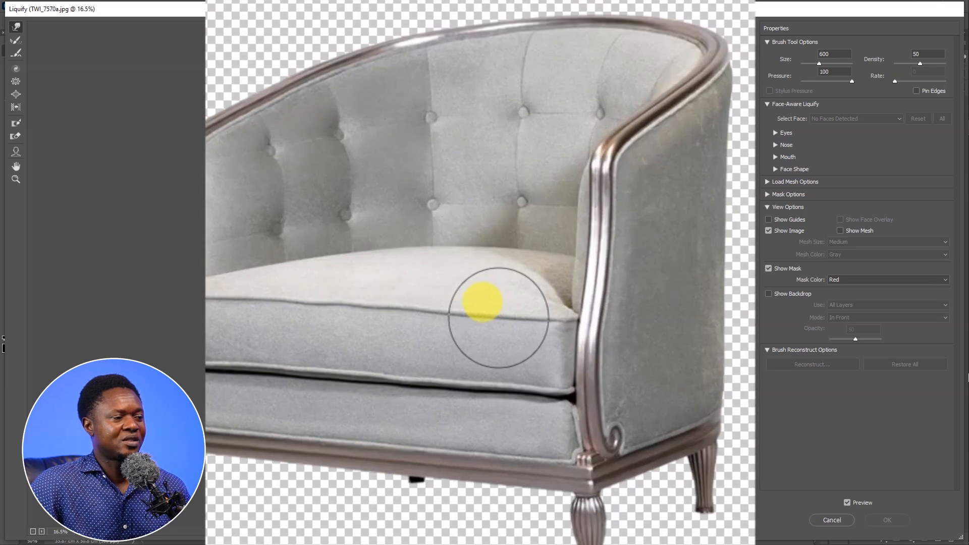
{"action": "mouse_move", "coordinate": [500, 323]}
{"action": "left_mouse_down"}
{"action": "mouse_move", "coordinate": [371, 307]}
{"action": "mouse_move", "coordinate": [462, 318]}
{"action": "mouse_move", "coordinate": [474, 307]}
{"action": "mouse_move", "coordinate": [475, 316]}
{"action": "mouse_move", "coordinate": [434, 308]}
{"action": "mouse_move", "coordinate": [464, 313]}
{"action": "mouse_move", "coordinate": [502, 301]}
{"action": "mouse_move", "coordinate": [518, 310]}
{"action": "mouse_move", "coordinate": [468, 315]}
{"action": "left_mouse_up"}
{"action": "left_click", "coordinate": [427, 308]}
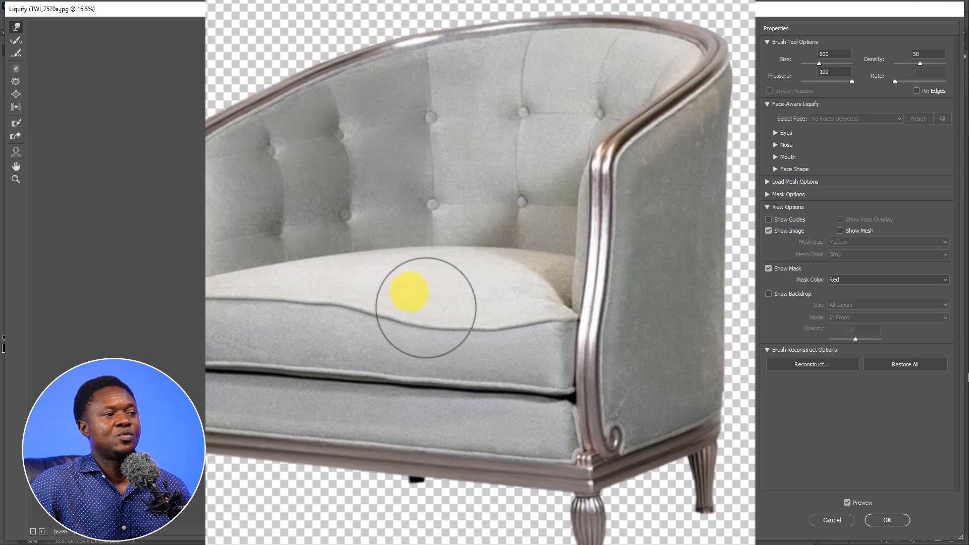
{"action": "left_click_drag", "start_coordinate": [422, 301], "coordinate": [450, 311]}
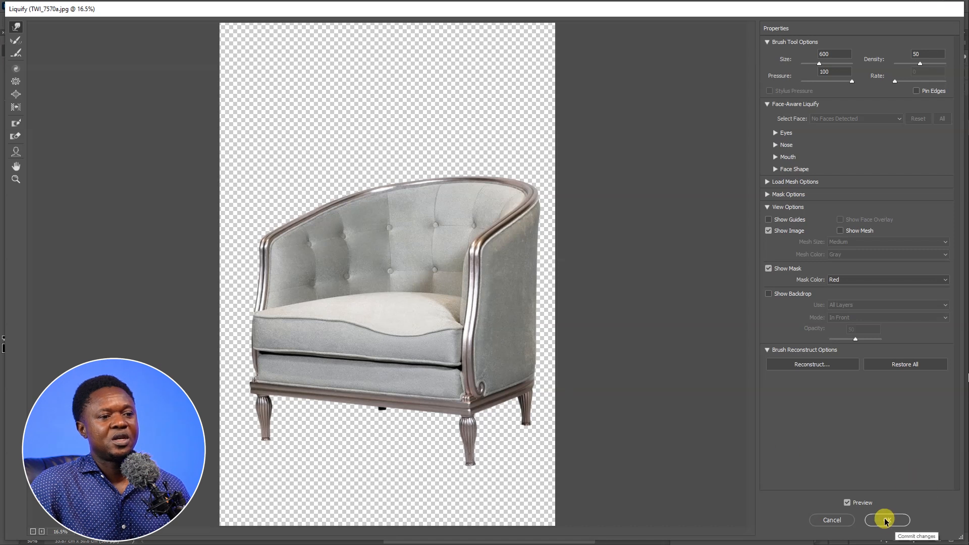
{"action": "left_click", "coordinate": [884, 520]}
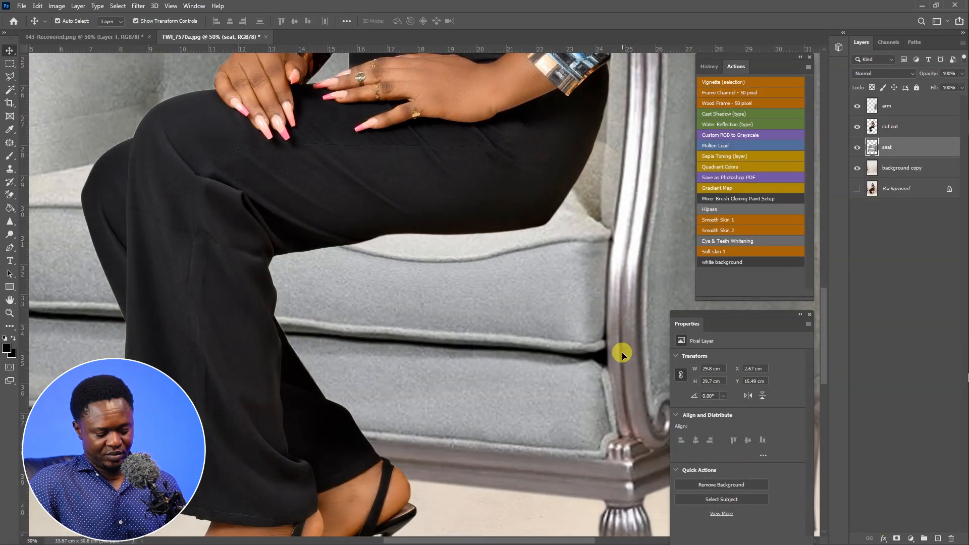
Select the "arm" and "seat" layers together and shift the armchair slightly left and up behind the woman
{"action": "scroll", "coordinate": [622, 353], "scroll_direction": "down", "scroll_amount": 3}
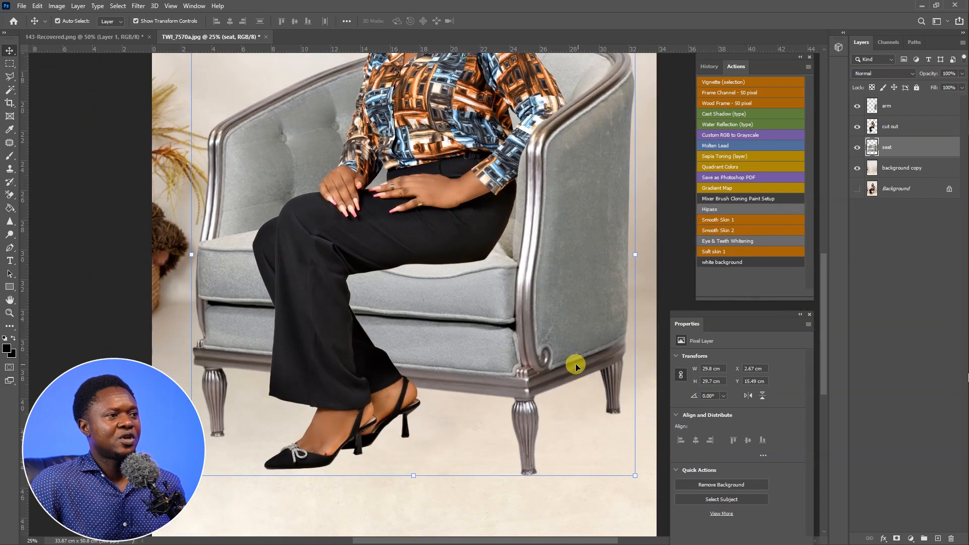
{"action": "scroll", "coordinate": [512, 309], "scroll_direction": "up", "scroll_amount": 2}
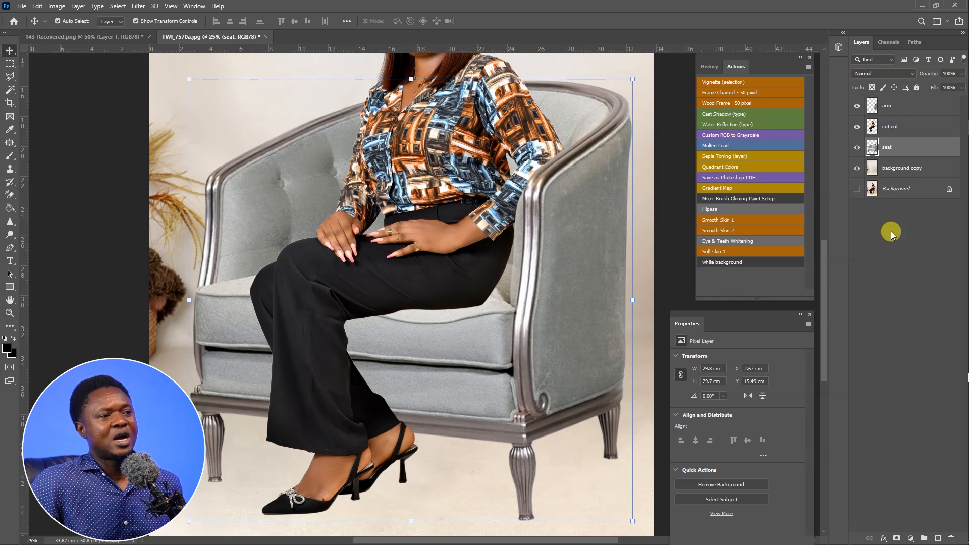
{"action": "key", "text": "ctrl+minus"}
{"action": "key", "text": "ctrl+minus"}
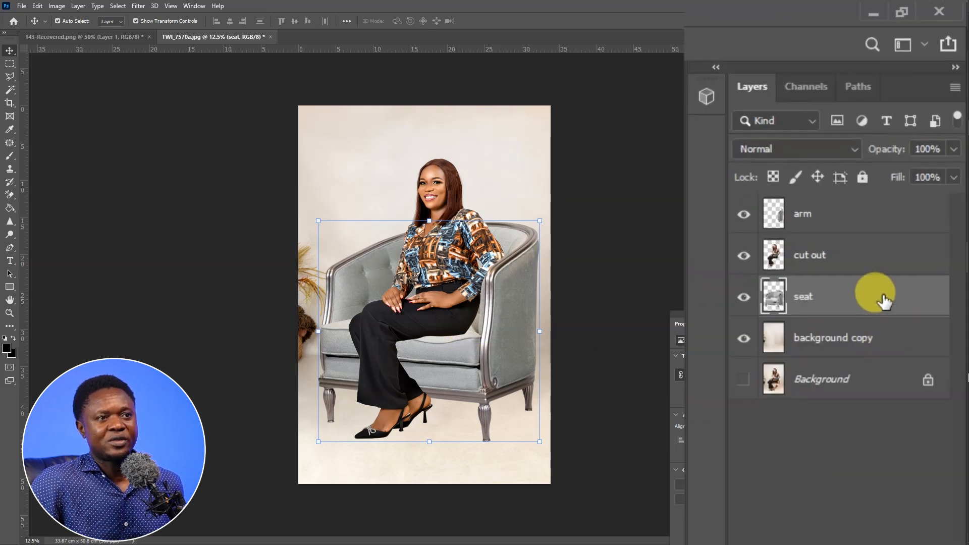
{"action": "key", "text": "ctrl"}
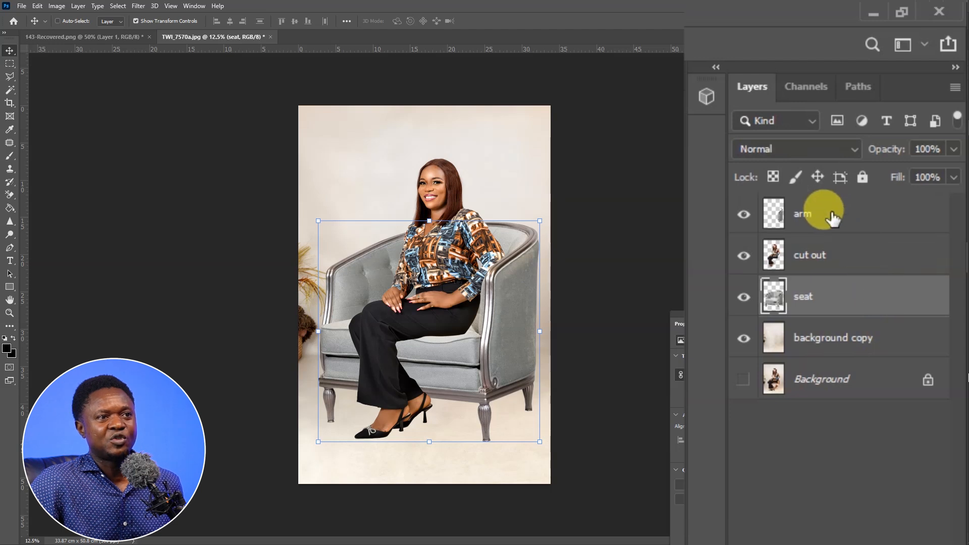
{"action": "left_click", "coordinate": [832, 218], "text": "ctrl"}
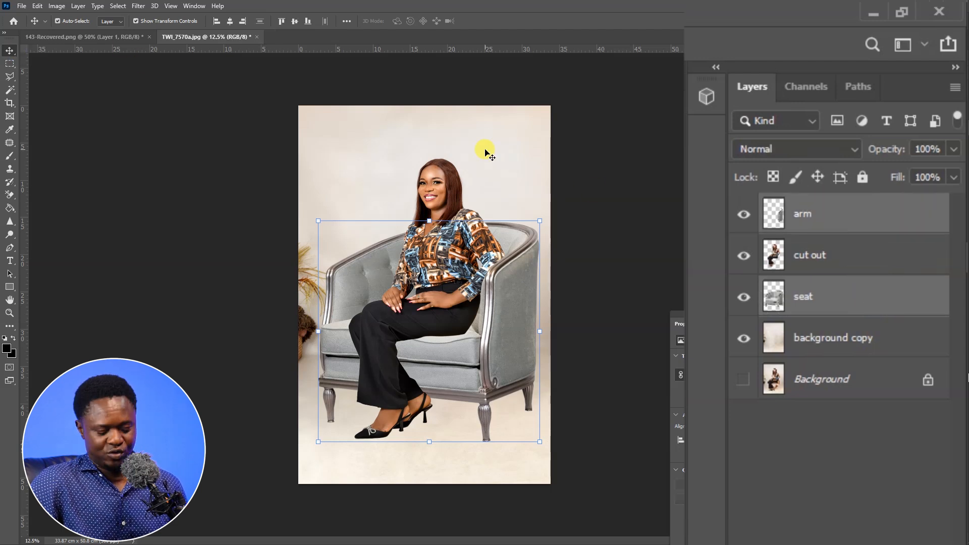
{"action": "left_click_drag", "start_coordinate": [481, 153], "coordinate": [477, 155]}
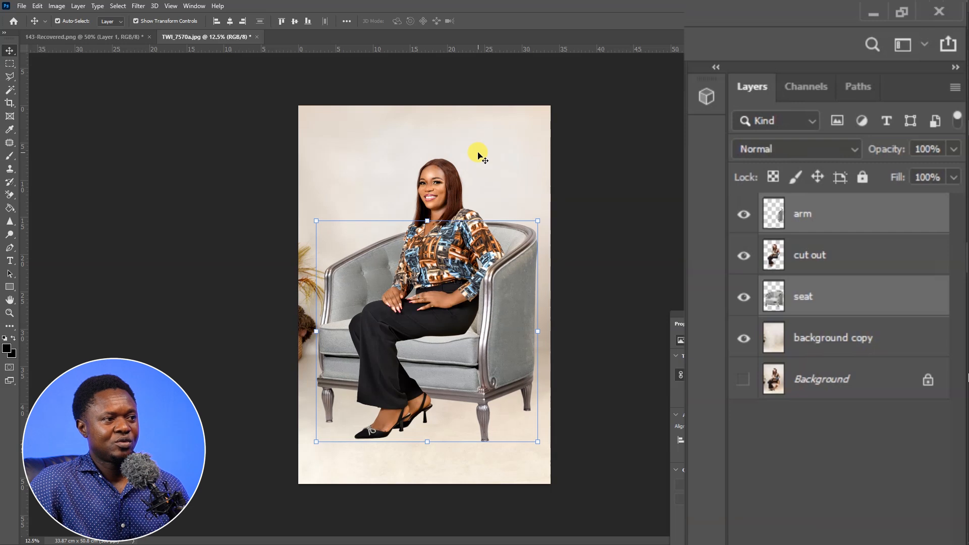
{"action": "key", "text": "Up"}
{"action": "key", "text": "Up"}
{"action": "key", "text": "Up"}
{"action": "key", "text": "Up"}
{"action": "key", "text": "Up"}
{"action": "key", "text": "Up"}
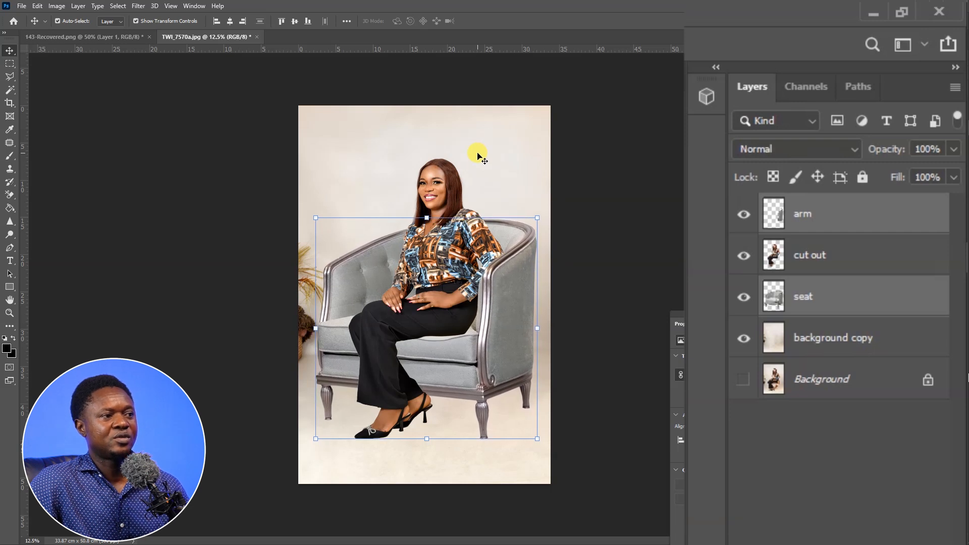
{"action": "key", "text": "Up"}
{"action": "key", "text": "Up"}
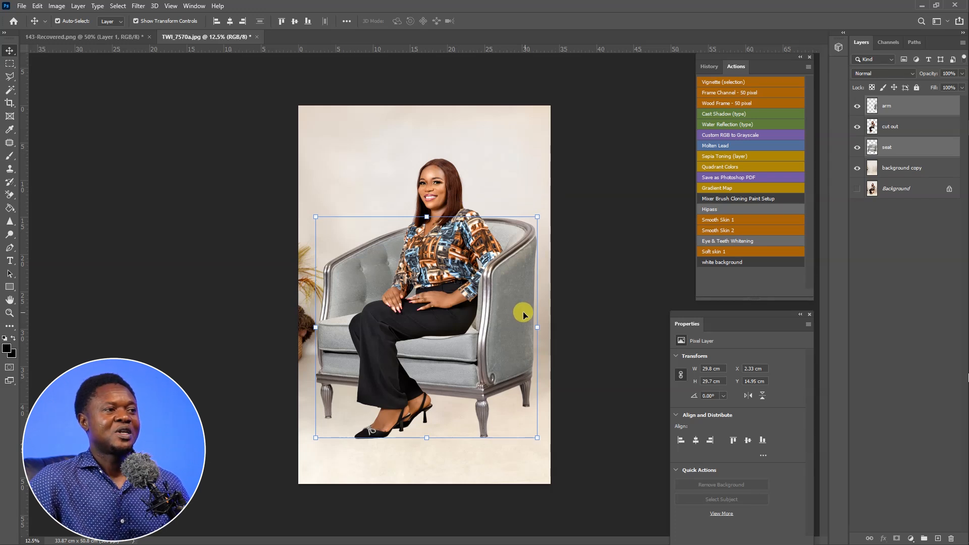
Refine the dip along the seat cushion's front edge on the "seat" layer with Liquify's size 600 Forward Warp brush
{"action": "key", "text": "ctrl+plus"}
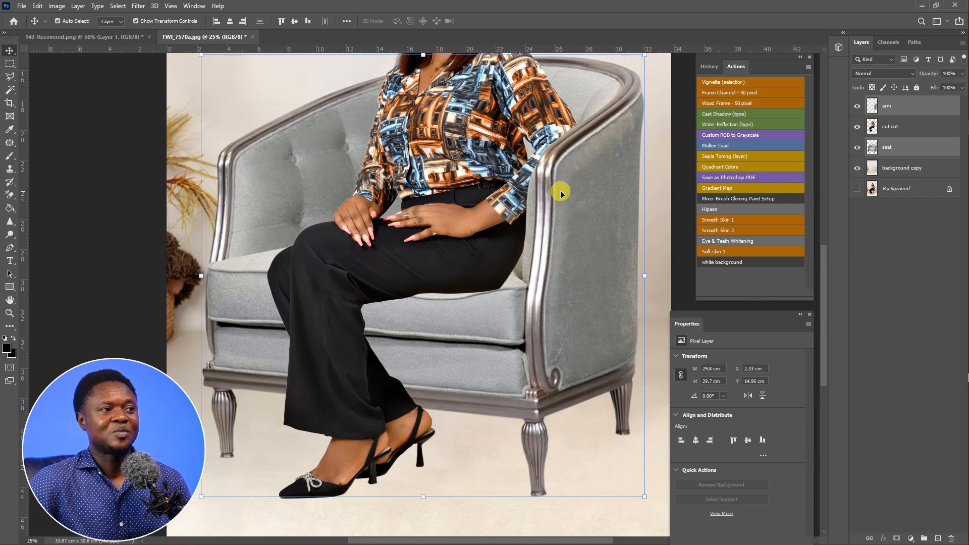
{"action": "left_click", "coordinate": [917, 148]}
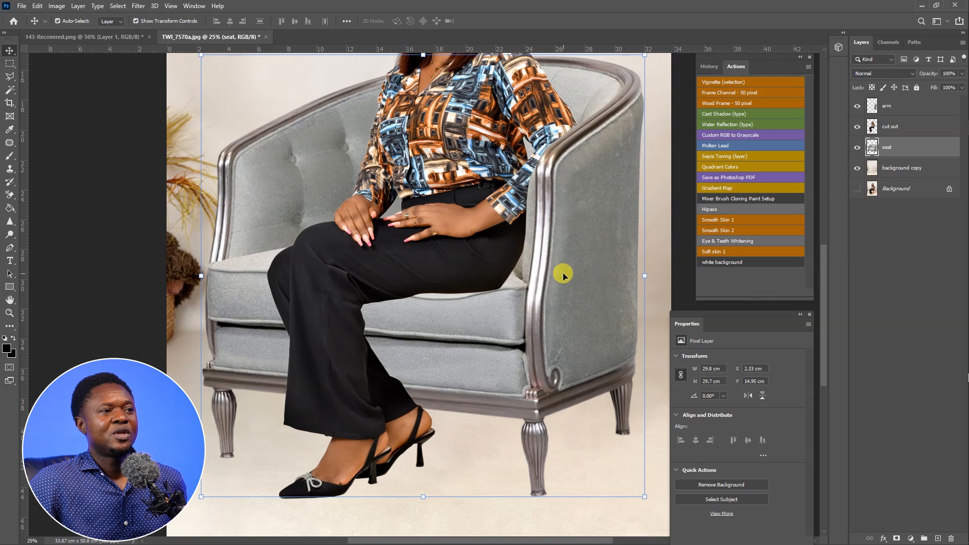
{"action": "left_click", "coordinate": [136, 7]}
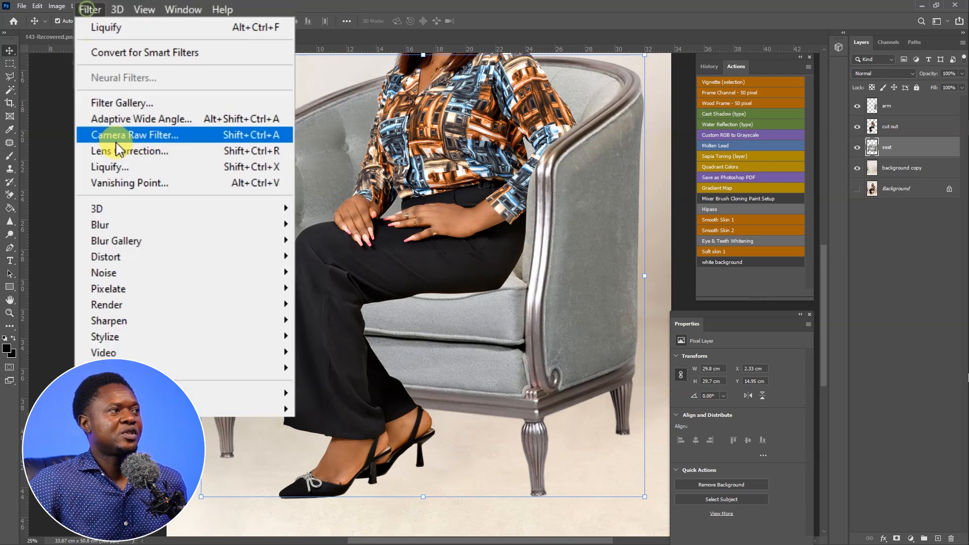
{"action": "left_click", "coordinate": [102, 199]}
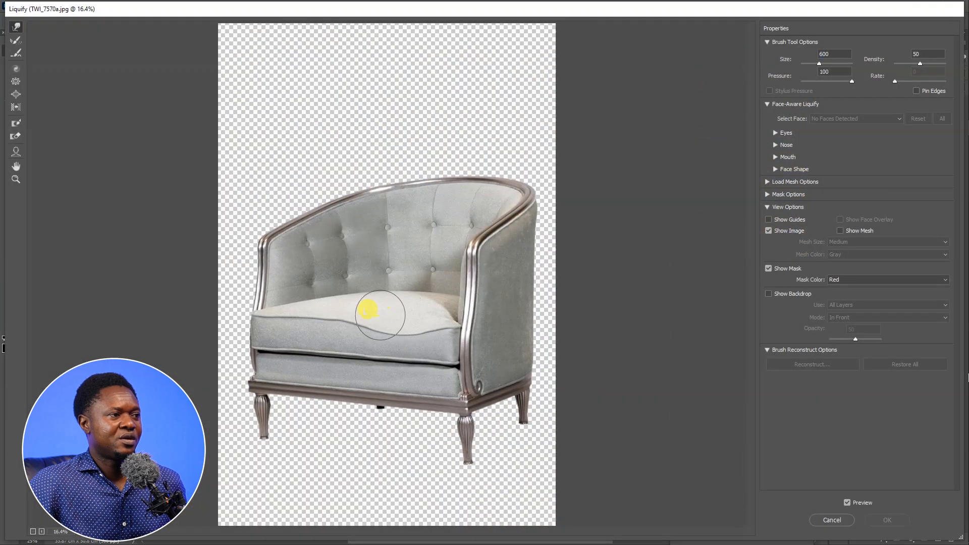
{"action": "left_click_drag", "start_coordinate": [351, 320], "coordinate": [349, 317]}
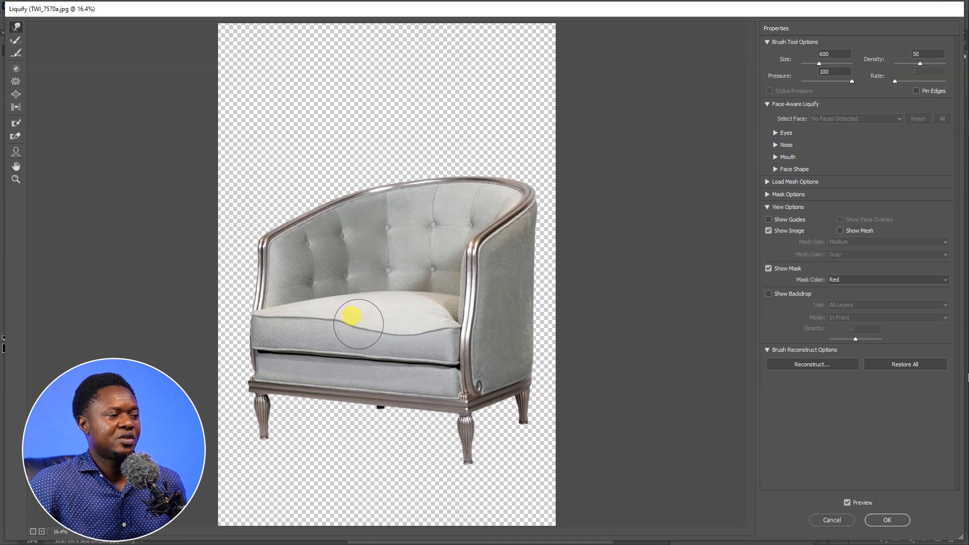
{"action": "left_click_drag", "start_coordinate": [331, 316], "coordinate": [342, 323]}
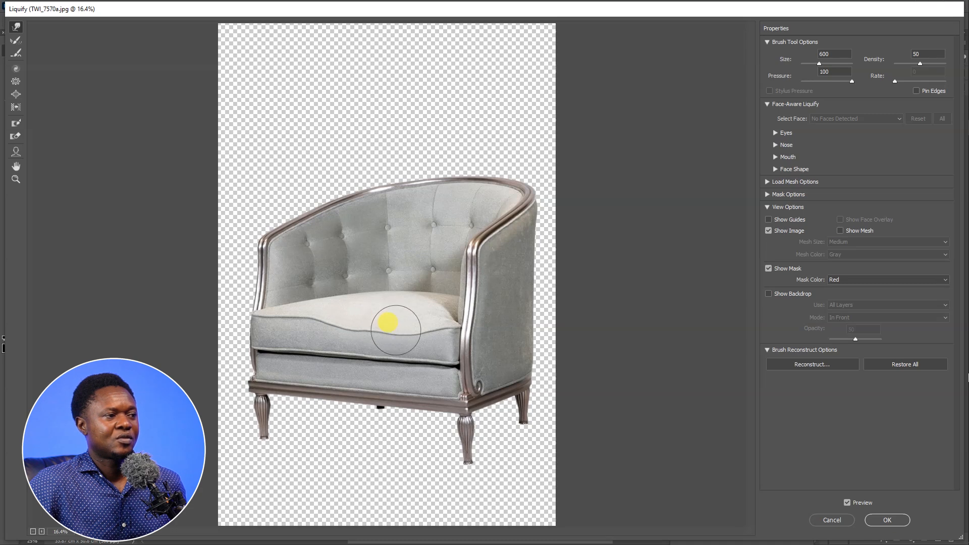
{"action": "left_click_drag", "start_coordinate": [400, 318], "coordinate": [361, 321]}
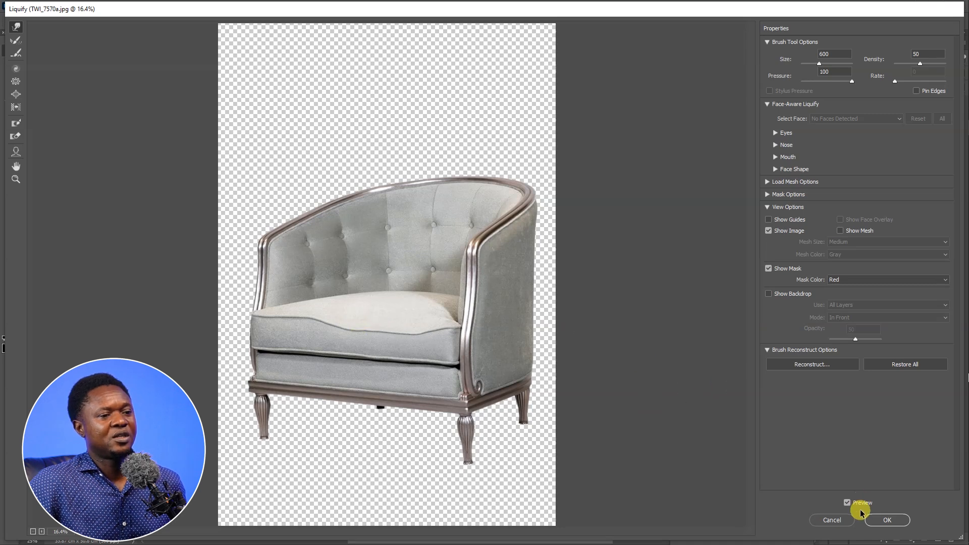
{"action": "left_click", "coordinate": [879, 520]}
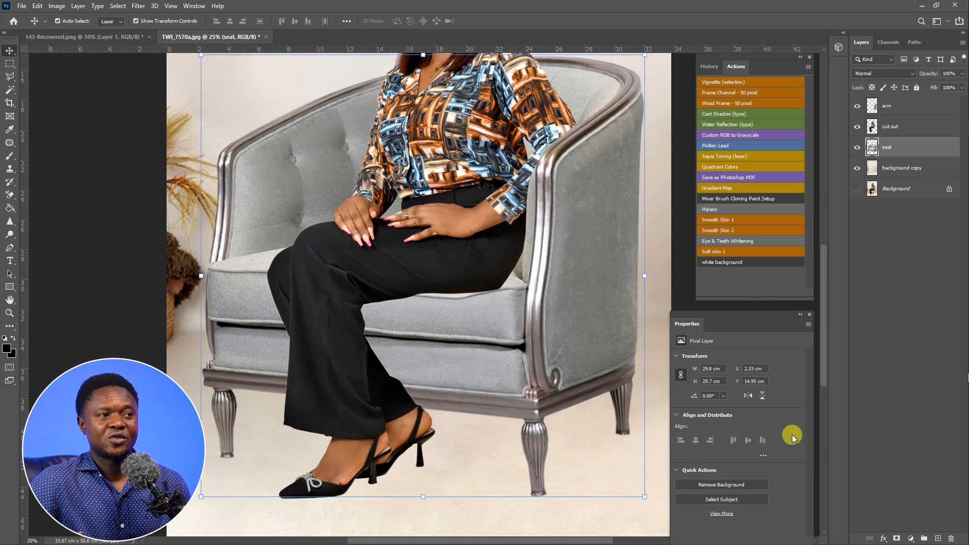
Create a new layer directly above "seat" and set up the Brush tool with black (000000) as the foreground color
{"action": "left_click_drag", "start_coordinate": [579, 307], "coordinate": [577, 347]}
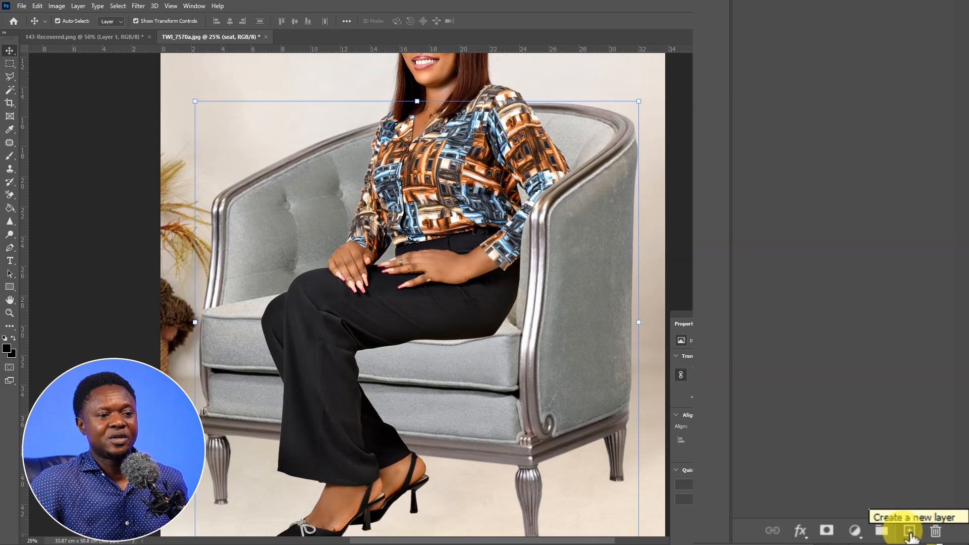
{"action": "left_click", "coordinate": [909, 531]}
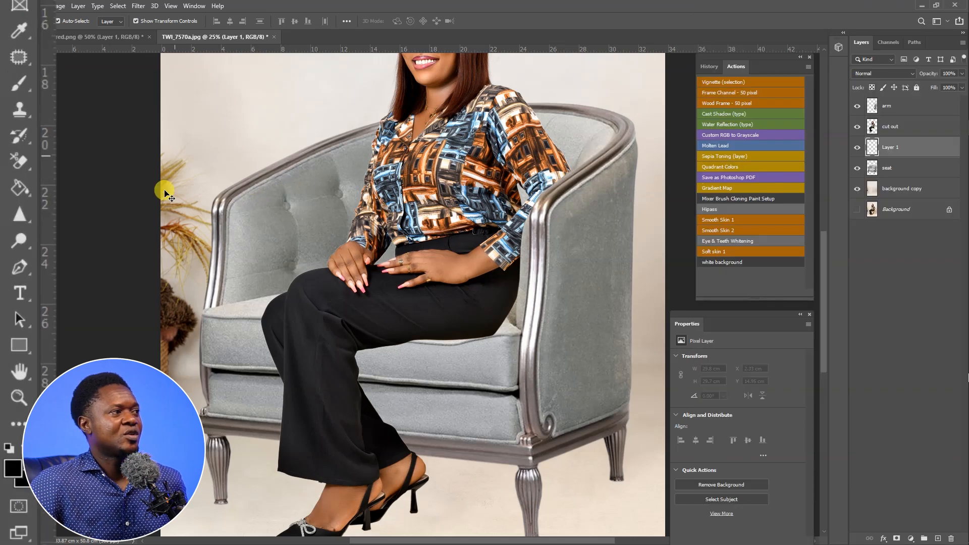
{"action": "left_click", "coordinate": [10, 156]}
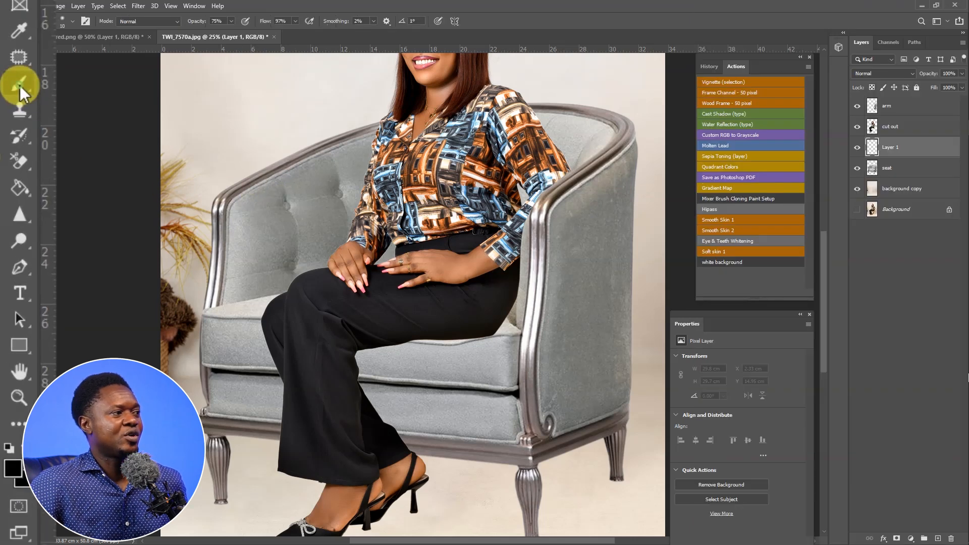
{"action": "left_click", "coordinate": [16, 471]}
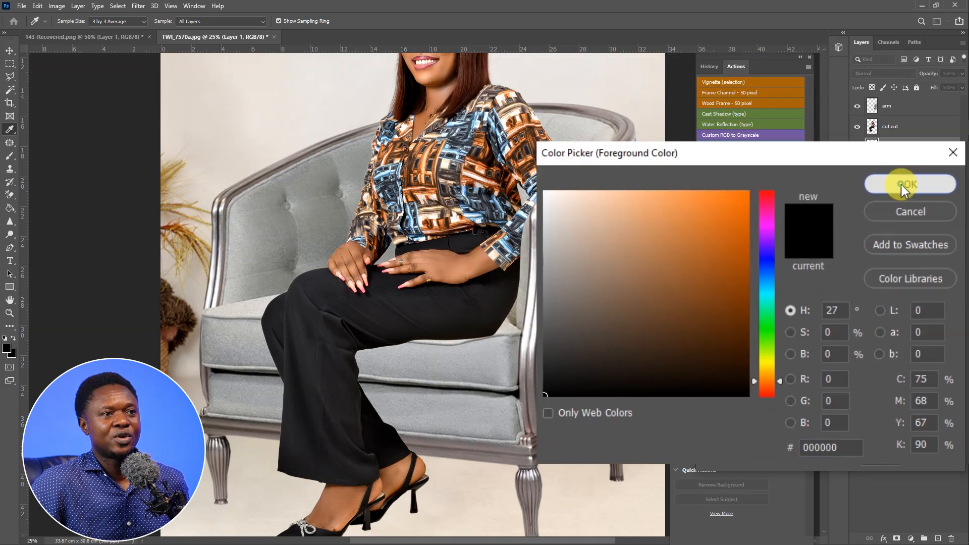
{"action": "left_click", "coordinate": [897, 110]}
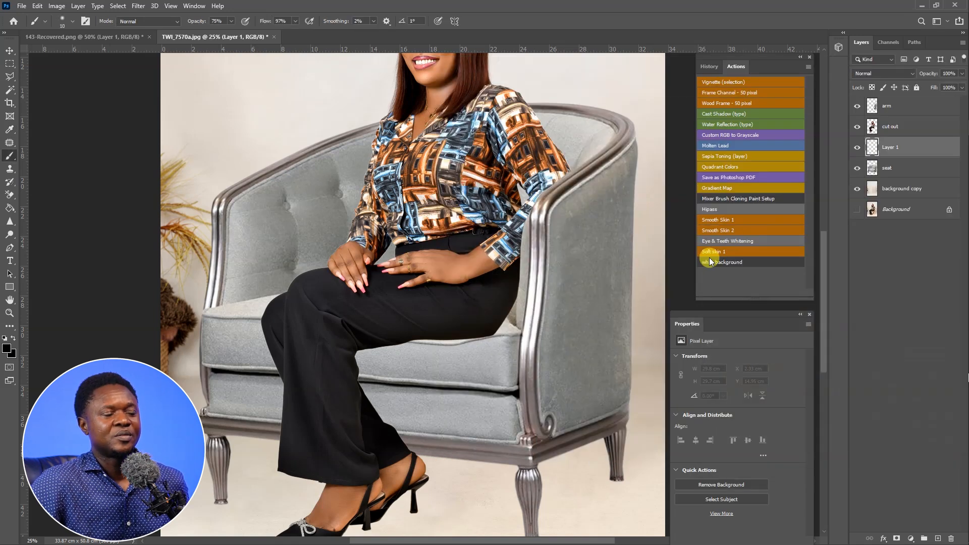
Enlarge the soft brush to 150 and paint a shadow on Layer 1 behind the woman's elbow near the armrest
{"action": "key", "text": "bracketright"}
{"action": "key", "text": "bracketright"}
{"action": "key", "text": "bracketright"}
{"action": "key", "text": "bracketright"}
{"action": "key", "text": "bracketright"}
{"action": "key", "text": "bracketright"}
{"action": "key", "text": "bracketright"}
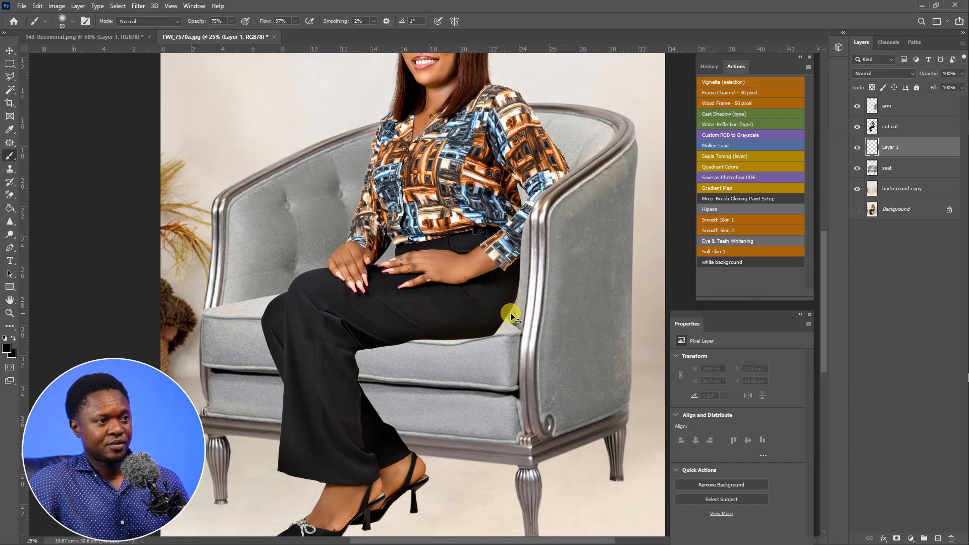
{"action": "key", "text": "ctrl+plus"}
{"action": "key", "text": "ctrl+plus"}
{"action": "left_click_drag", "start_coordinate": [507, 291], "coordinate": [504, 248]}
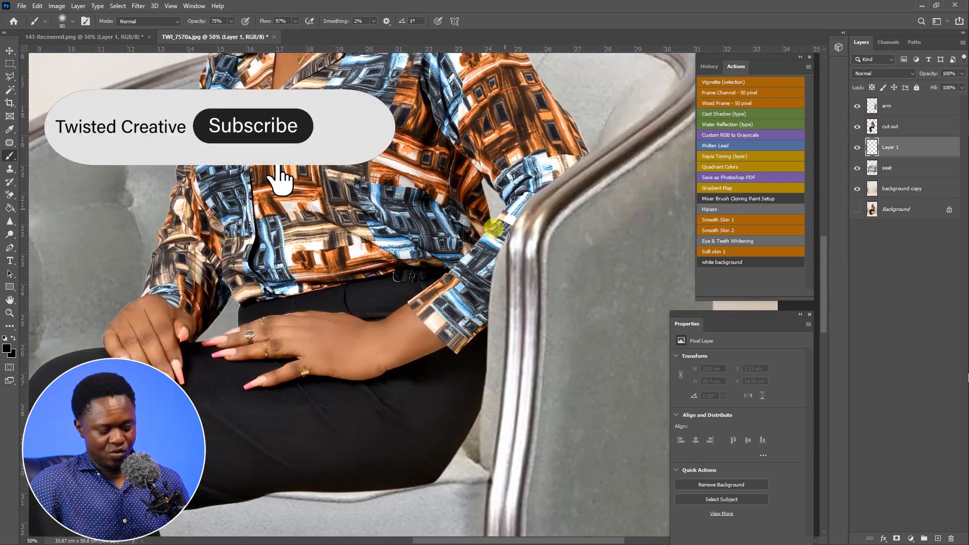
{"action": "key", "text": "bracketright"}
{"action": "key", "text": "bracketright"}
{"action": "key", "text": "bracketright"}
{"action": "key", "text": "bracketright"}
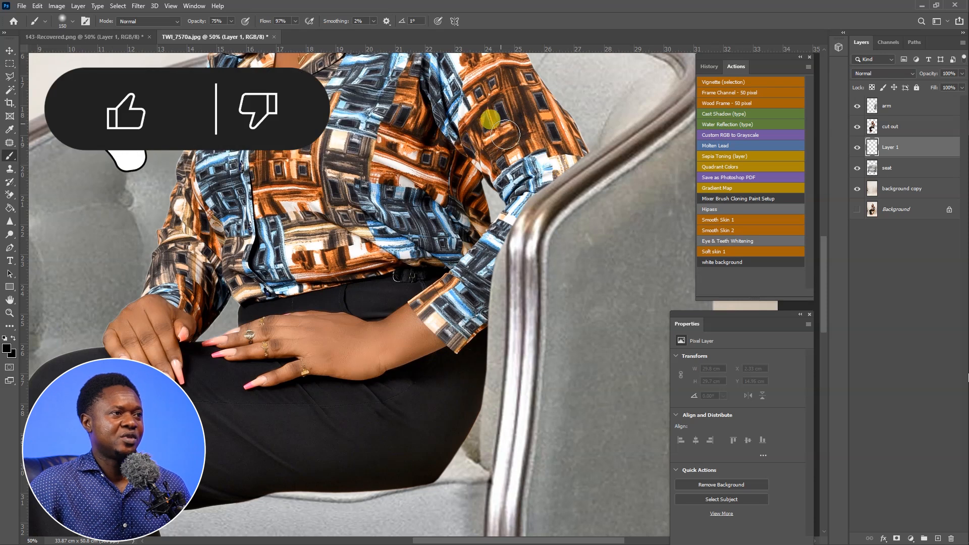
{"action": "left_click_drag", "start_coordinate": [471, 167], "coordinate": [518, 218]}
{"action": "left_click_drag", "start_coordinate": [472, 147], "coordinate": [517, 215]}
{"action": "left_click", "coordinate": [519, 208]}
Paint a soft black shadow on Layer 1 where the woman's hip and thigh meet the seat cushion
{"action": "left_click_drag", "start_coordinate": [543, 285], "coordinate": [606, 74]}
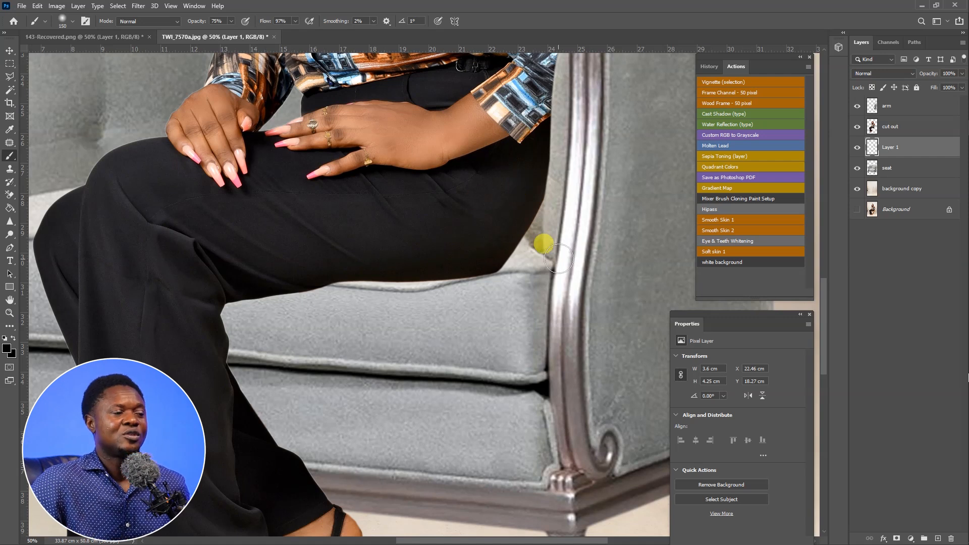
{"action": "mouse_move", "coordinate": [533, 192]}
{"action": "left_mouse_down"}
{"action": "mouse_move", "coordinate": [528, 238]}
{"action": "mouse_move", "coordinate": [487, 250]}
{"action": "mouse_move", "coordinate": [520, 226]}
{"action": "mouse_move", "coordinate": [519, 204]}
{"action": "mouse_move", "coordinate": [530, 222]}
{"action": "mouse_move", "coordinate": [509, 255]}
{"action": "mouse_move", "coordinate": [477, 248]}
{"action": "mouse_move", "coordinate": [489, 257]}
{"action": "mouse_move", "coordinate": [528, 224]}
{"action": "mouse_move", "coordinate": [533, 201]}
{"action": "mouse_move", "coordinate": [535, 251]}
{"action": "mouse_move", "coordinate": [493, 243]}
{"action": "mouse_move", "coordinate": [530, 187]}
{"action": "mouse_move", "coordinate": [507, 252]}
{"action": "mouse_move", "coordinate": [488, 257]}
{"action": "mouse_move", "coordinate": [512, 237]}
{"action": "mouse_move", "coordinate": [504, 241]}
{"action": "mouse_move", "coordinate": [526, 200]}
{"action": "mouse_move", "coordinate": [489, 255]}
{"action": "mouse_move", "coordinate": [506, 277]}
{"action": "mouse_move", "coordinate": [448, 299]}
{"action": "mouse_move", "coordinate": [453, 267]}
{"action": "mouse_move", "coordinate": [572, 229]}
{"action": "mouse_move", "coordinate": [507, 249]}
{"action": "mouse_move", "coordinate": [543, 235]}
{"action": "mouse_move", "coordinate": [461, 238]}
{"action": "mouse_move", "coordinate": [544, 228]}
{"action": "left_mouse_up"}
{"action": "key", "text": "space"}
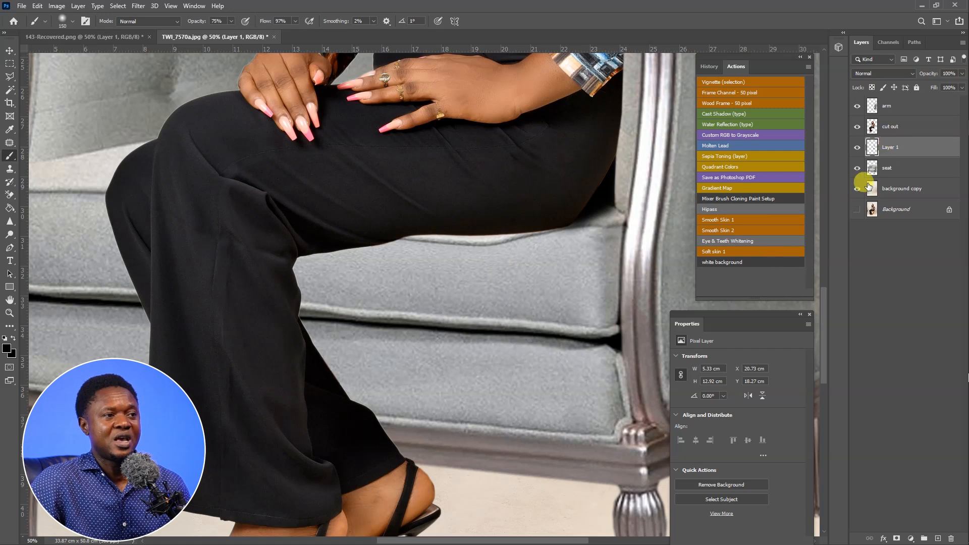
Check the painted shadow against the whole image and set Layer 1's opacity to 87%
{"action": "key", "text": "ctrl+minus"}
{"action": "key", "text": "ctrl+minus"}
{"action": "key", "text": "ctrl+minus"}
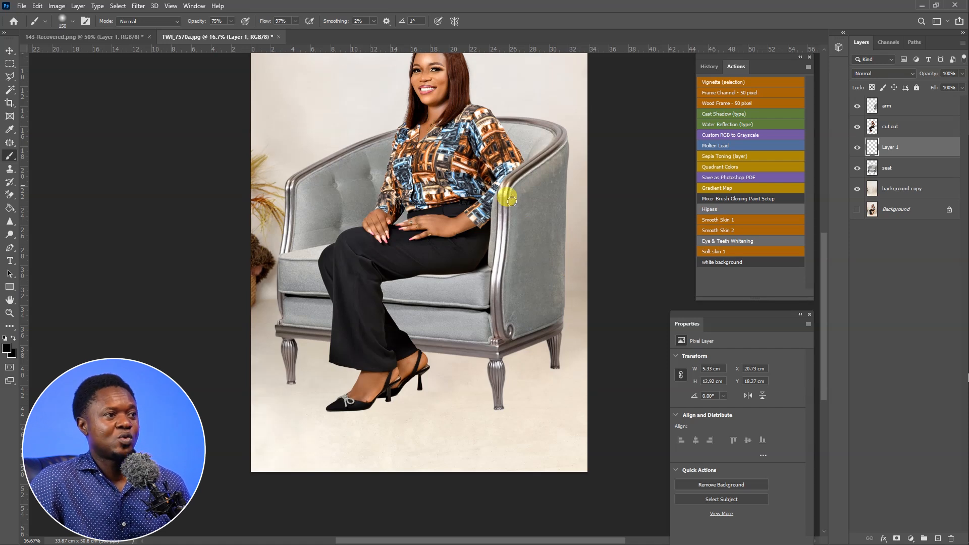
{"action": "scroll", "coordinate": [592, 285], "scroll_direction": "up", "scroll_amount": 2}
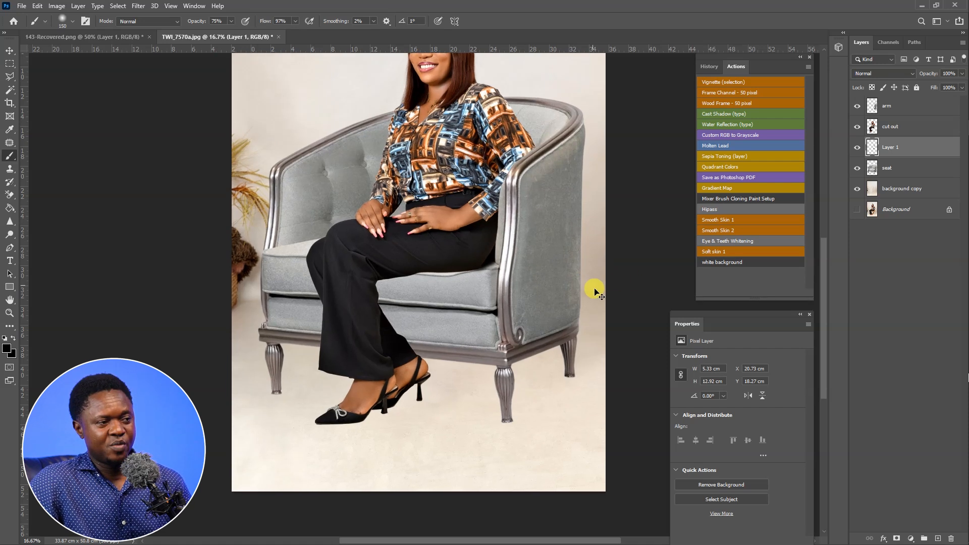
{"action": "scroll", "coordinate": [585, 363], "scroll_direction": "up", "scroll_amount": 2}
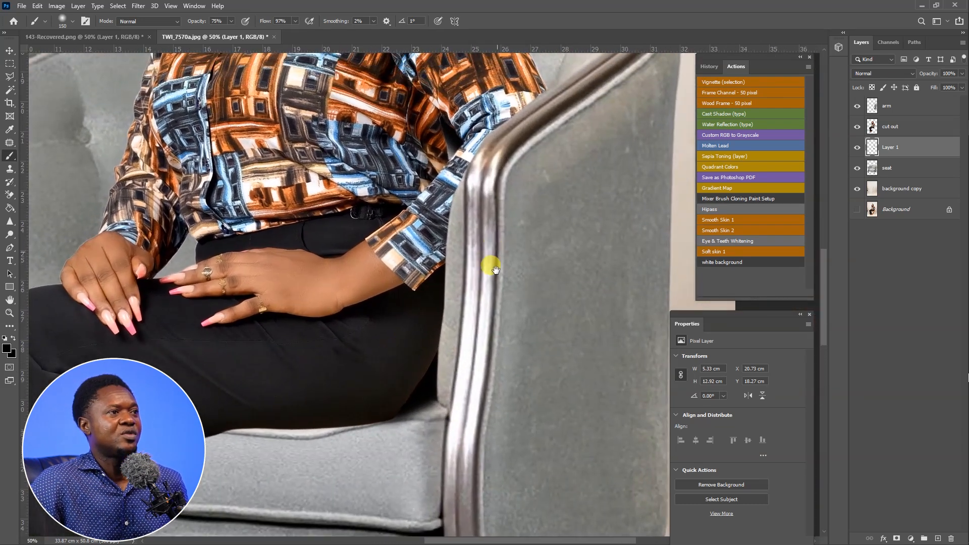
{"action": "left_click_drag", "start_coordinate": [495, 270], "coordinate": [482, 351]}
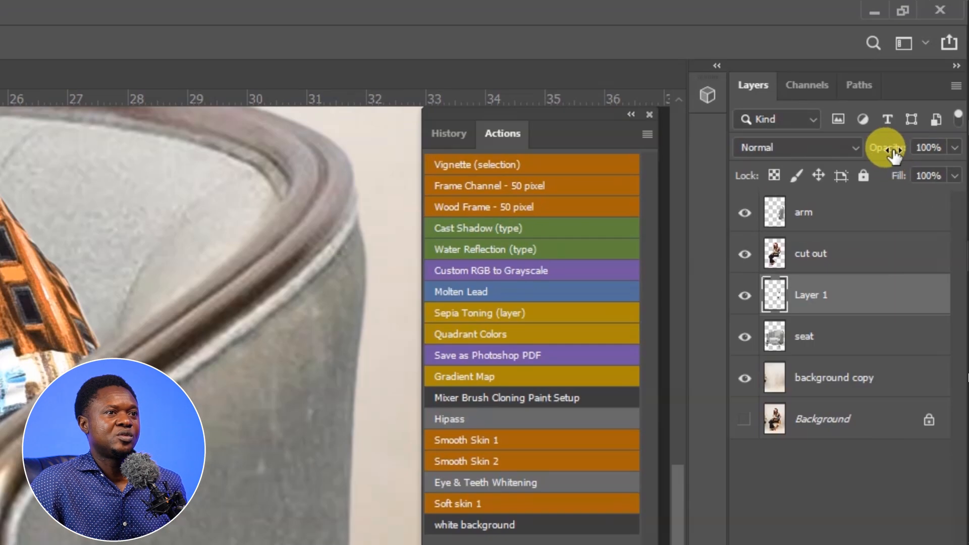
{"action": "left_click_drag", "start_coordinate": [928, 73], "coordinate": [923, 75]}
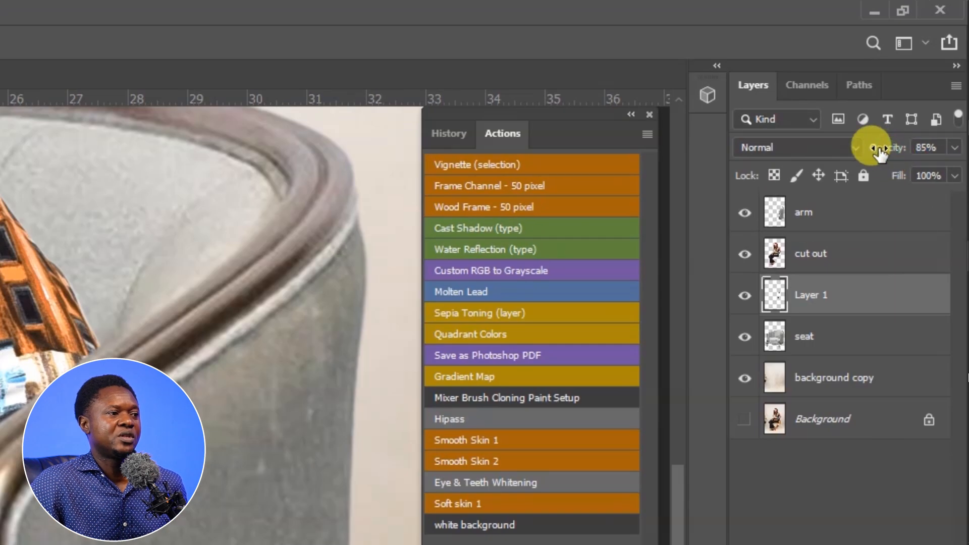
{"action": "left_click_drag", "start_coordinate": [879, 154], "coordinate": [892, 150]}
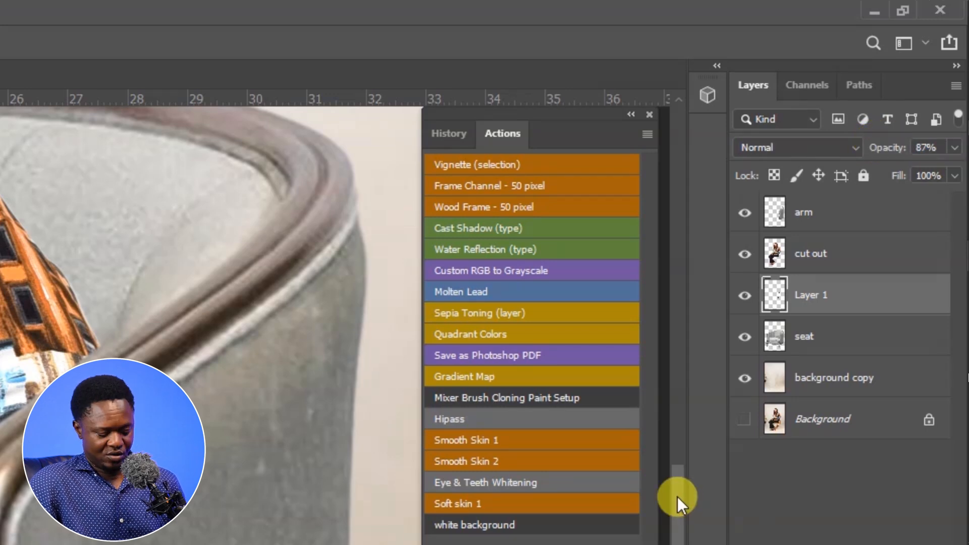
{"action": "key", "text": "ctrl+minus"}
{"action": "key", "text": "ctrl+minus"}
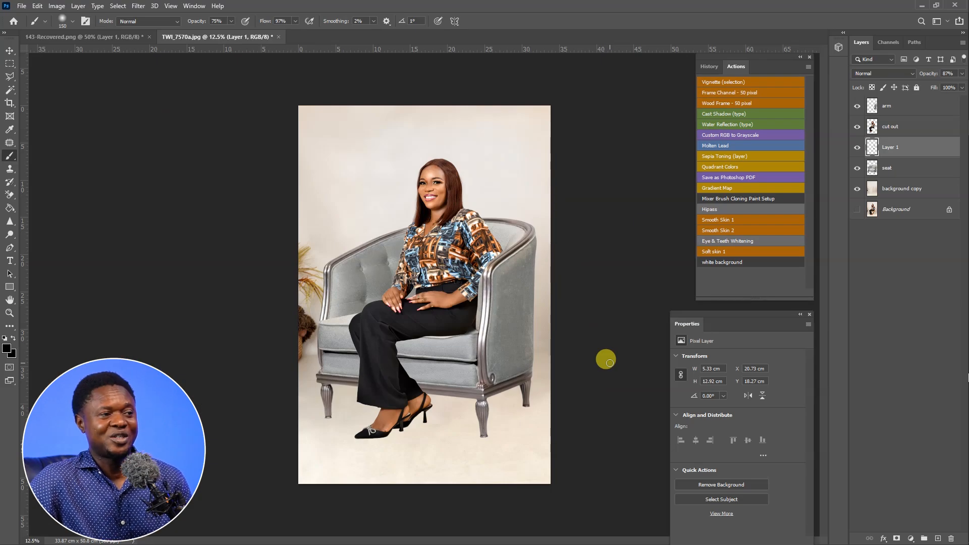
{"action": "scroll", "coordinate": [610, 384], "scroll_direction": "up", "scroll_amount": 4}
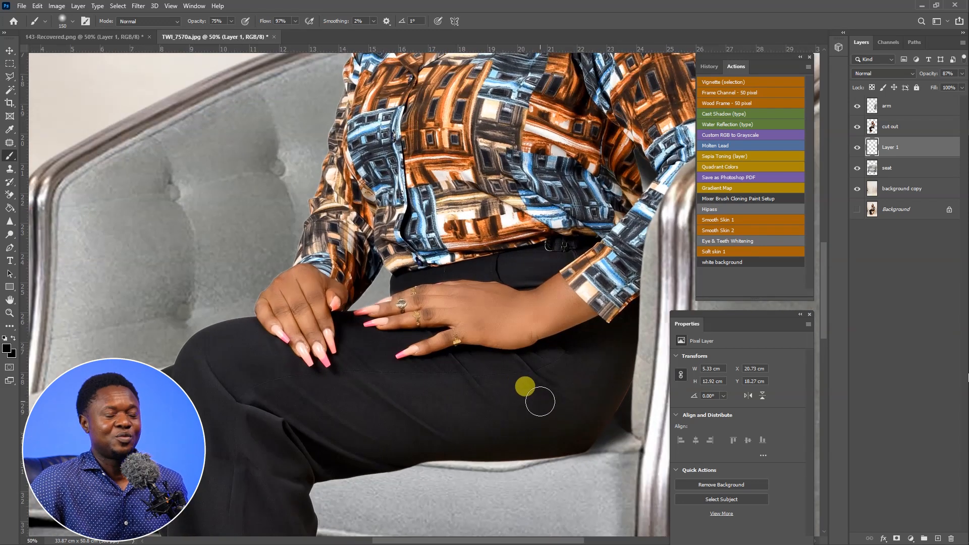
{"action": "scroll", "coordinate": [505, 404], "scroll_direction": "down", "scroll_amount": 5}
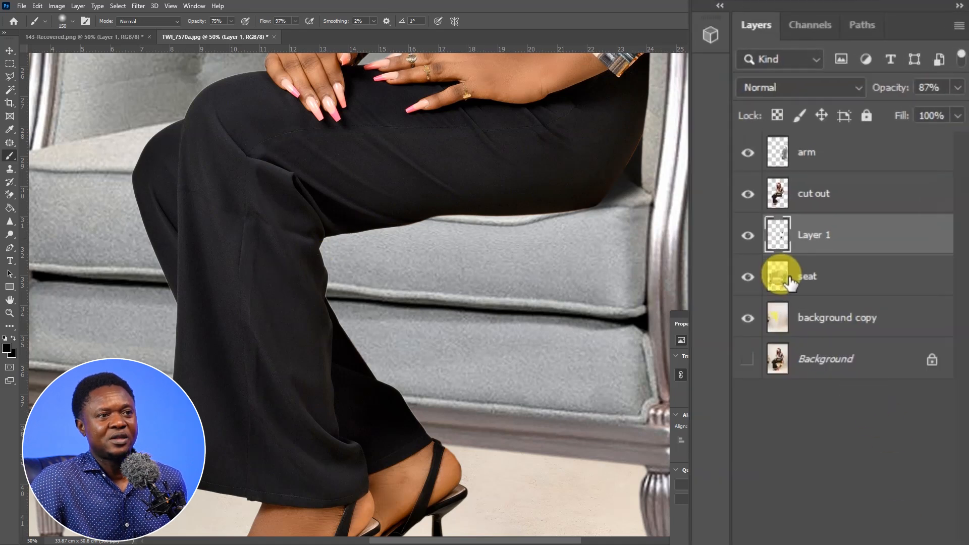
On a new layer directly above "seat", paint a soft black shadow beneath the thigh and along the lower leg, with 70% layer opacity
{"action": "left_click", "coordinate": [807, 277]}
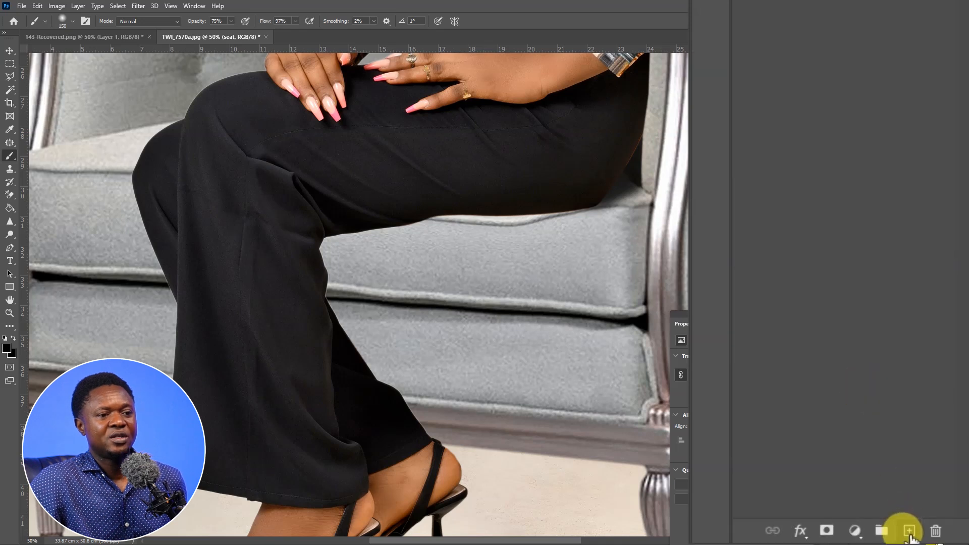
{"action": "left_click", "coordinate": [909, 530]}
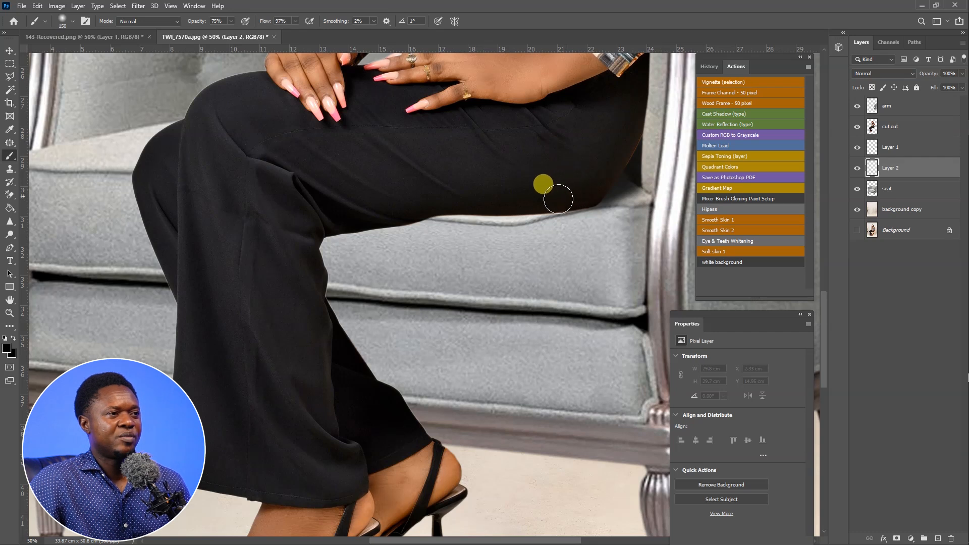
{"action": "mouse_move", "coordinate": [545, 203]}
{"action": "left_mouse_down"}
{"action": "mouse_move", "coordinate": [337, 258]}
{"action": "mouse_move", "coordinate": [322, 326]}
{"action": "left_mouse_up"}
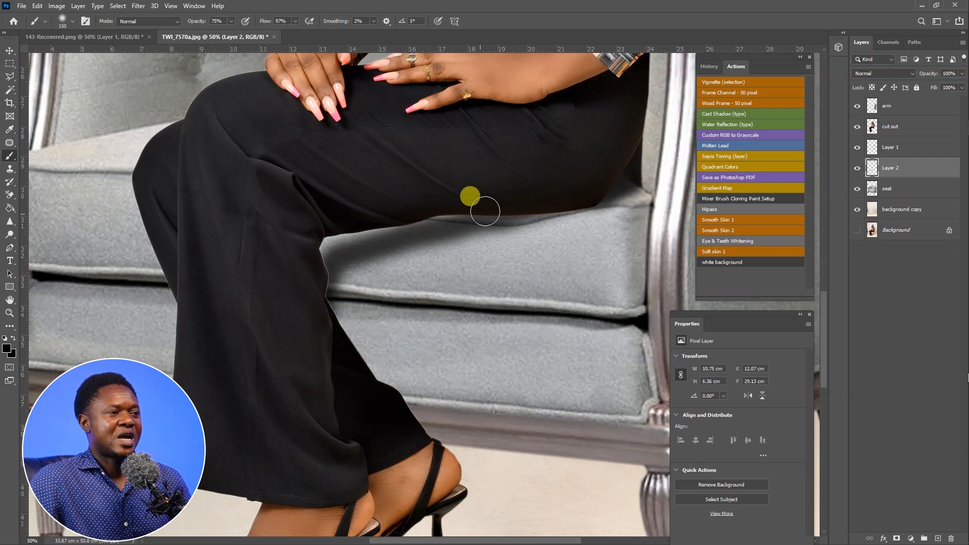
{"action": "mouse_move", "coordinate": [515, 208]}
{"action": "left_mouse_down"}
{"action": "mouse_move", "coordinate": [415, 215]}
{"action": "mouse_move", "coordinate": [332, 245]}
{"action": "left_mouse_up"}
{"action": "mouse_move", "coordinate": [447, 207]}
{"action": "left_mouse_down"}
{"action": "mouse_move", "coordinate": [292, 255]}
{"action": "mouse_move", "coordinate": [467, 202]}
{"action": "mouse_move", "coordinate": [417, 209]}
{"action": "mouse_move", "coordinate": [323, 248]}
{"action": "mouse_move", "coordinate": [329, 233]}
{"action": "mouse_move", "coordinate": [318, 322]}
{"action": "mouse_move", "coordinate": [317, 268]}
{"action": "mouse_move", "coordinate": [311, 309]}
{"action": "mouse_move", "coordinate": [327, 238]}
{"action": "mouse_move", "coordinate": [420, 205]}
{"action": "mouse_move", "coordinate": [336, 242]}
{"action": "mouse_move", "coordinate": [474, 198]}
{"action": "mouse_move", "coordinate": [518, 190]}
{"action": "mouse_move", "coordinate": [463, 214]}
{"action": "mouse_move", "coordinate": [584, 191]}
{"action": "mouse_move", "coordinate": [562, 214]}
{"action": "mouse_move", "coordinate": [516, 191]}
{"action": "mouse_move", "coordinate": [570, 188]}
{"action": "mouse_move", "coordinate": [387, 210]}
{"action": "mouse_move", "coordinate": [285, 256]}
{"action": "mouse_move", "coordinate": [381, 348]}
{"action": "mouse_move", "coordinate": [378, 386]}
{"action": "mouse_move", "coordinate": [407, 389]}
{"action": "mouse_move", "coordinate": [413, 374]}
{"action": "mouse_move", "coordinate": [387, 317]}
{"action": "mouse_move", "coordinate": [466, 202]}
{"action": "mouse_move", "coordinate": [287, 237]}
{"action": "mouse_move", "coordinate": [316, 226]}
{"action": "mouse_move", "coordinate": [309, 247]}
{"action": "mouse_move", "coordinate": [348, 360]}
{"action": "mouse_move", "coordinate": [317, 271]}
{"action": "mouse_move", "coordinate": [320, 319]}
{"action": "mouse_move", "coordinate": [374, 350]}
{"action": "mouse_move", "coordinate": [340, 337]}
{"action": "mouse_move", "coordinate": [311, 271]}
{"action": "mouse_move", "coordinate": [345, 344]}
{"action": "mouse_move", "coordinate": [408, 419]}
{"action": "mouse_move", "coordinate": [342, 342]}
{"action": "mouse_move", "coordinate": [310, 248]}
{"action": "mouse_move", "coordinate": [373, 408]}
{"action": "mouse_move", "coordinate": [419, 438]}
{"action": "left_mouse_up"}
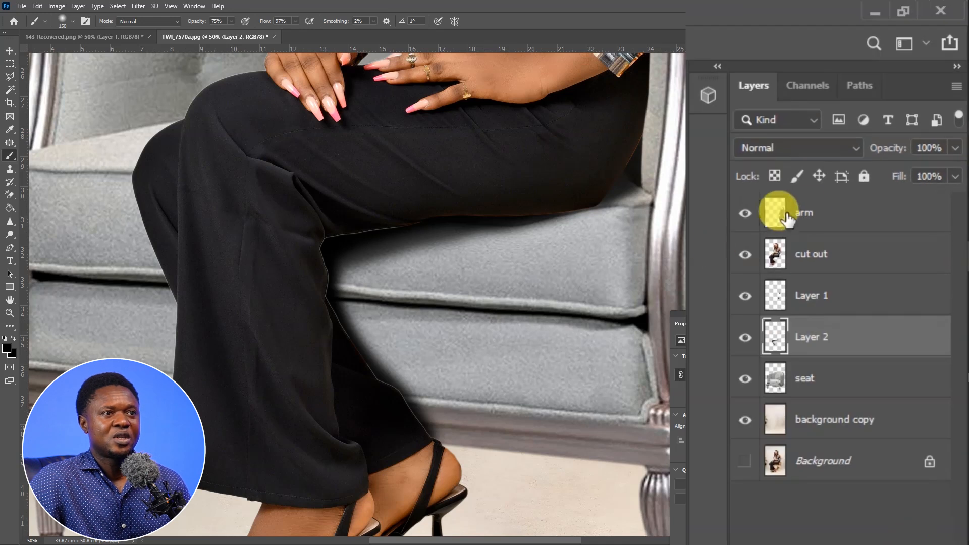
{"action": "left_click_drag", "start_coordinate": [888, 158], "coordinate": [863, 158]}
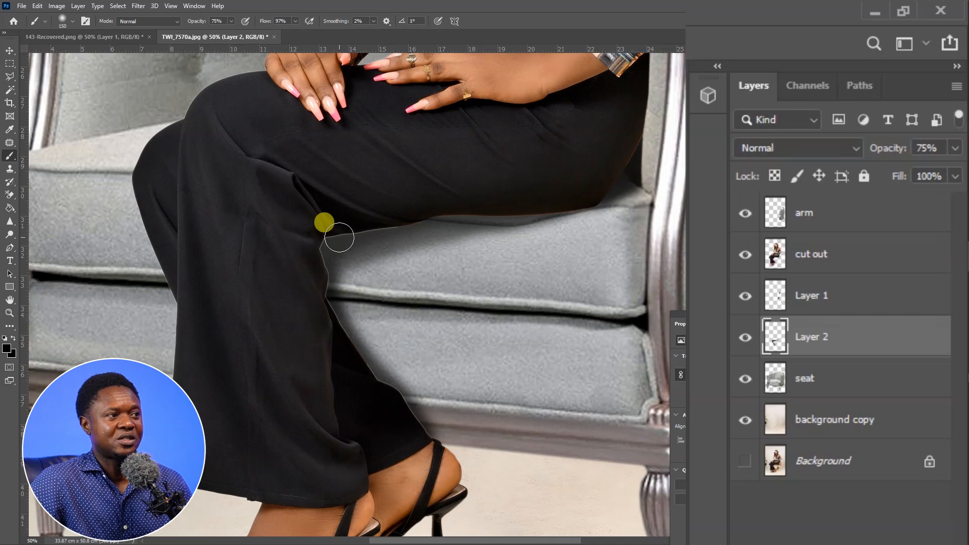
{"action": "left_click_drag", "start_coordinate": [892, 158], "coordinate": [882, 157]}
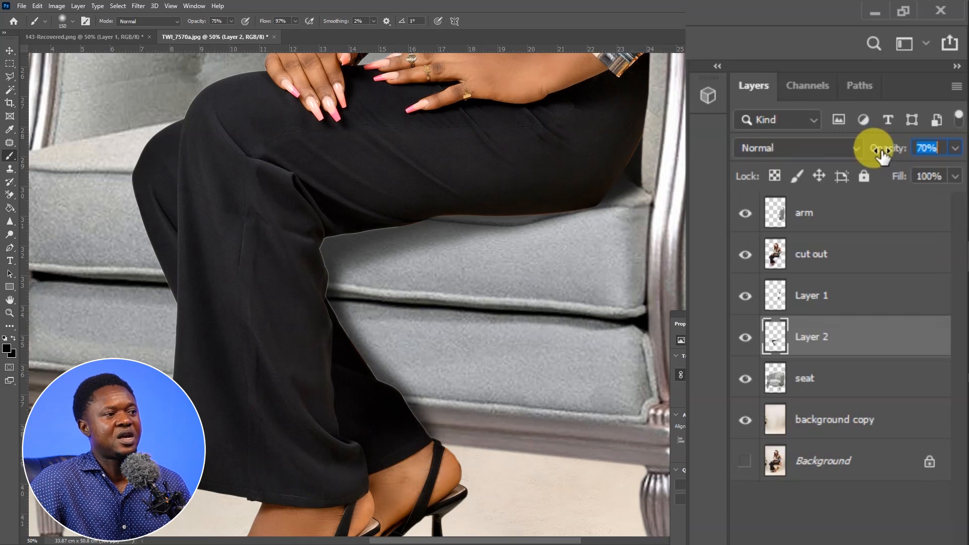
Create another layer directly above "seat" and paint a tighter contact shadow beneath the thigh with the brush size reduced to 70
{"action": "key", "text": "alt+["}
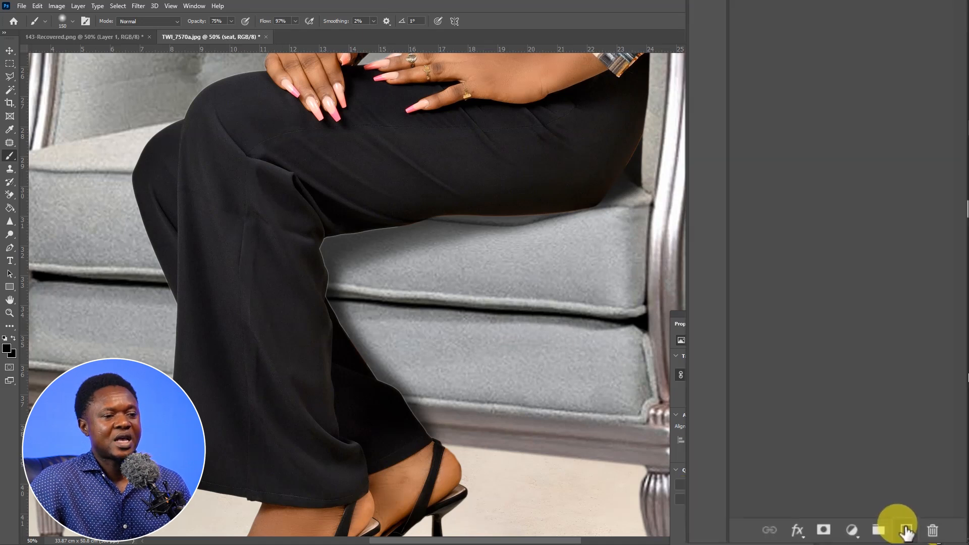
{"action": "left_click", "coordinate": [906, 531]}
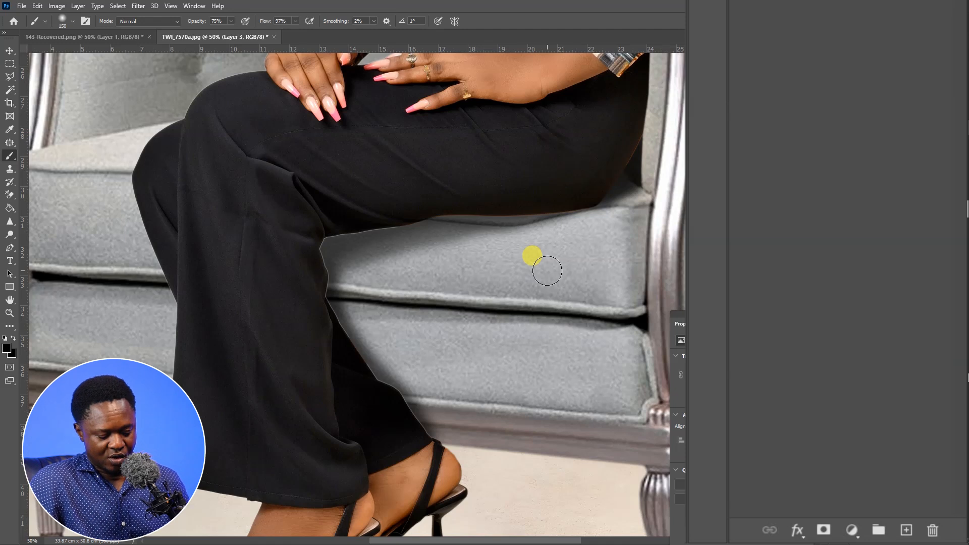
{"action": "key", "text": "bracketleft"}
{"action": "key", "text": "bracketleft"}
{"action": "key", "text": "bracketleft"}
{"action": "key", "text": "bracketleft"}
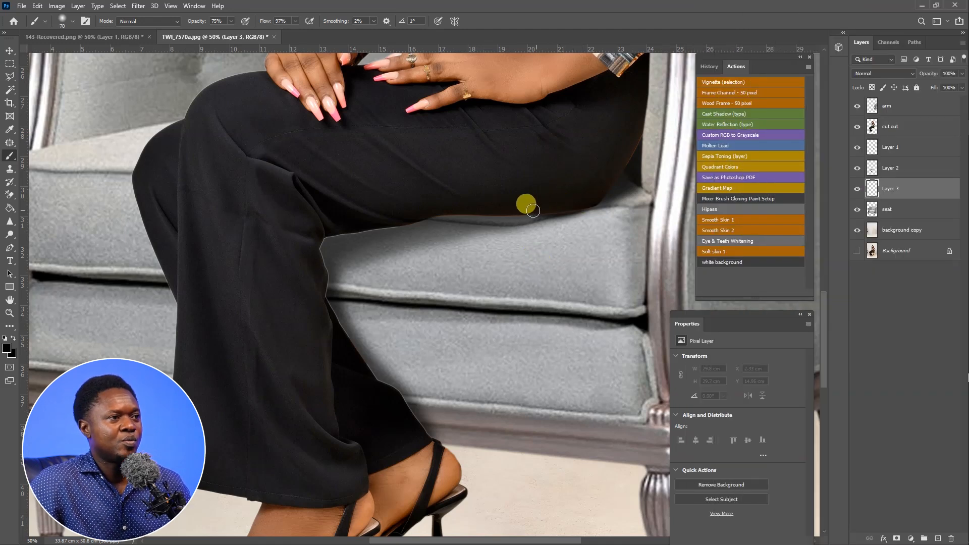
{"action": "mouse_move", "coordinate": [515, 209]}
{"action": "left_mouse_down"}
{"action": "mouse_move", "coordinate": [406, 218]}
{"action": "mouse_move", "coordinate": [598, 201]}
{"action": "mouse_move", "coordinate": [418, 218]}
{"action": "mouse_move", "coordinate": [580, 204]}
{"action": "mouse_move", "coordinate": [514, 217]}
{"action": "mouse_move", "coordinate": [405, 214]}
{"action": "mouse_move", "coordinate": [392, 222]}
{"action": "mouse_move", "coordinate": [428, 218]}
{"action": "mouse_move", "coordinate": [328, 243]}
{"action": "mouse_move", "coordinate": [320, 266]}
{"action": "mouse_move", "coordinate": [348, 317]}
{"action": "mouse_move", "coordinate": [418, 258]}
{"action": "mouse_move", "coordinate": [438, 320]}
{"action": "mouse_move", "coordinate": [519, 317]}
{"action": "mouse_move", "coordinate": [540, 298]}
{"action": "mouse_move", "coordinate": [398, 283]}
{"action": "mouse_move", "coordinate": [369, 251]}
{"action": "mouse_move", "coordinate": [447, 214]}
{"action": "mouse_move", "coordinate": [334, 233]}
{"action": "mouse_move", "coordinate": [318, 266]}
{"action": "left_mouse_up"}
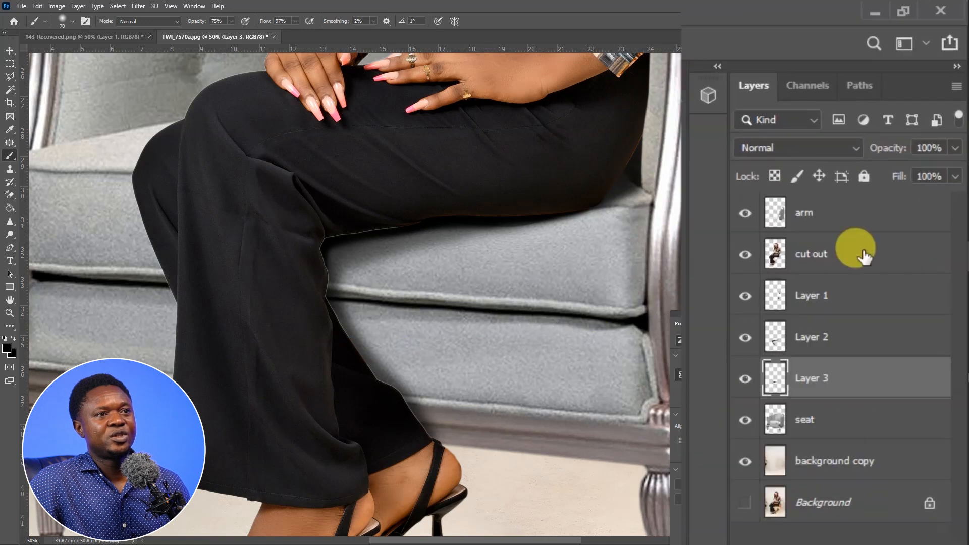
Set Layer 3's opacity to 81%, comparing the contact shadow close up and against the whole image
{"action": "left_click_drag", "start_coordinate": [887, 157], "coordinate": [864, 157]}
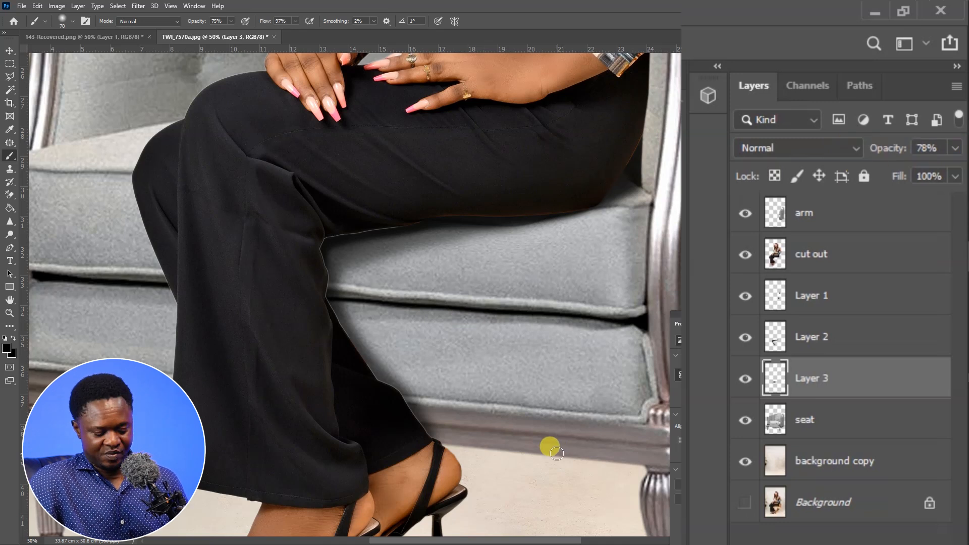
{"action": "key", "text": "ctrl+minus"}
{"action": "key", "text": "ctrl+minus"}
{"action": "key", "text": "ctrl+minus"}
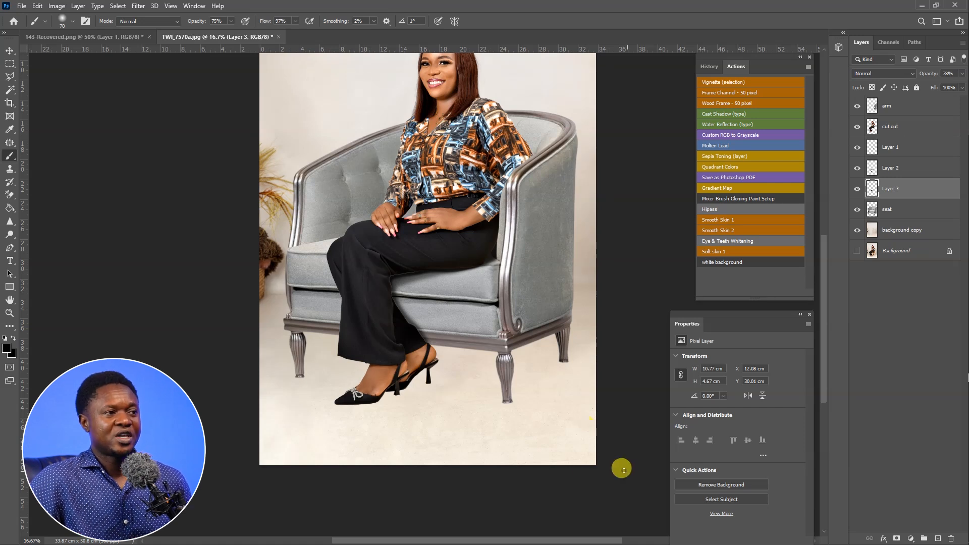
{"action": "key", "text": "ctrl+plus"}
{"action": "key", "text": "ctrl+plus"}
{"action": "key", "text": "ctrl+plus"}
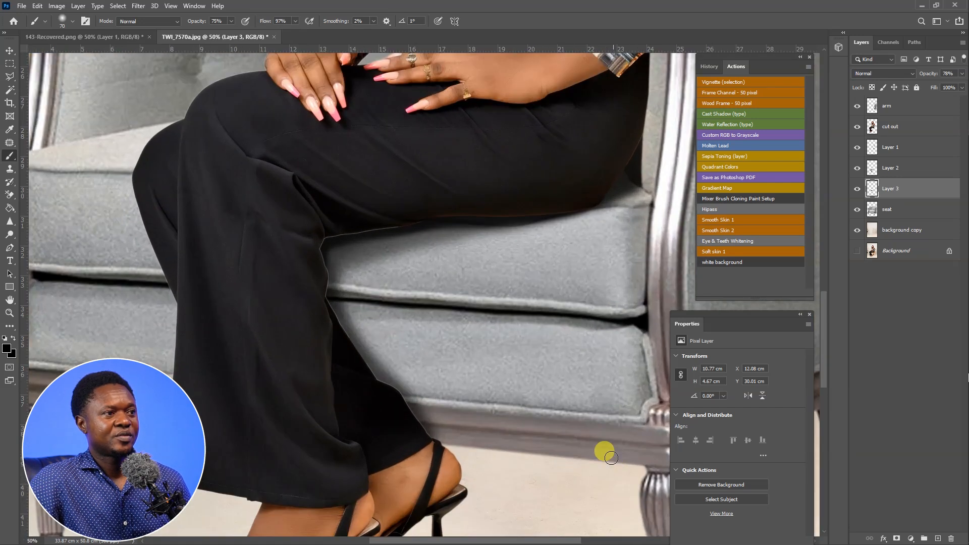
{"action": "left_click_drag", "start_coordinate": [526, 280], "coordinate": [522, 313]}
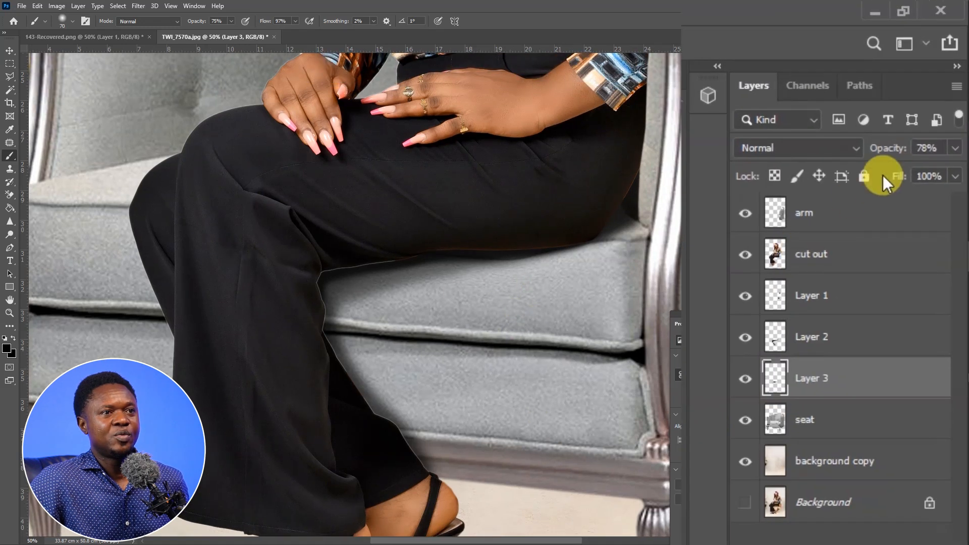
{"action": "mouse_move", "coordinate": [890, 149]}
{"action": "left_mouse_down"}
{"action": "mouse_move", "coordinate": [878, 154]}
{"action": "mouse_move", "coordinate": [891, 154]}
{"action": "left_mouse_up"}
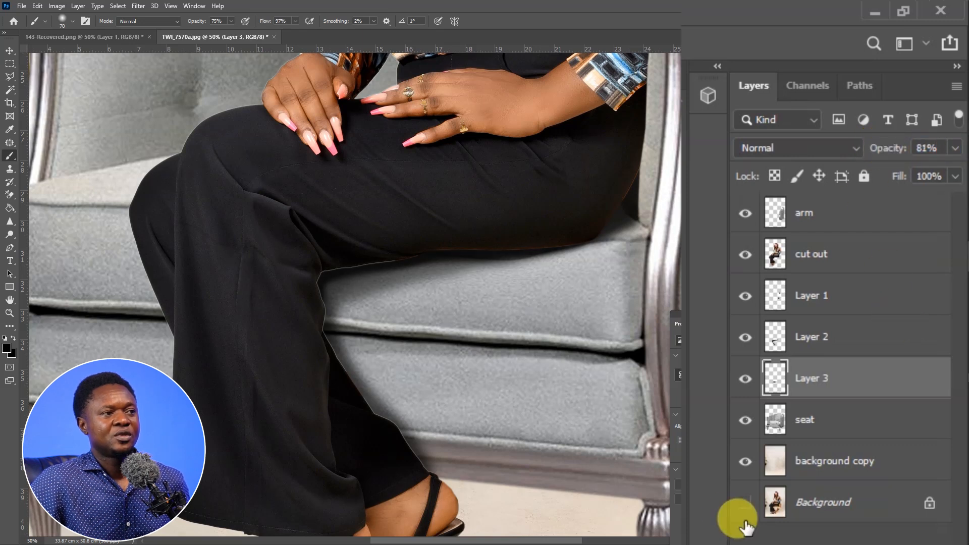
{"action": "key", "text": "ctrl+minus"}
{"action": "key", "text": "ctrl+minus"}
{"action": "key", "text": "ctrl+minus"}
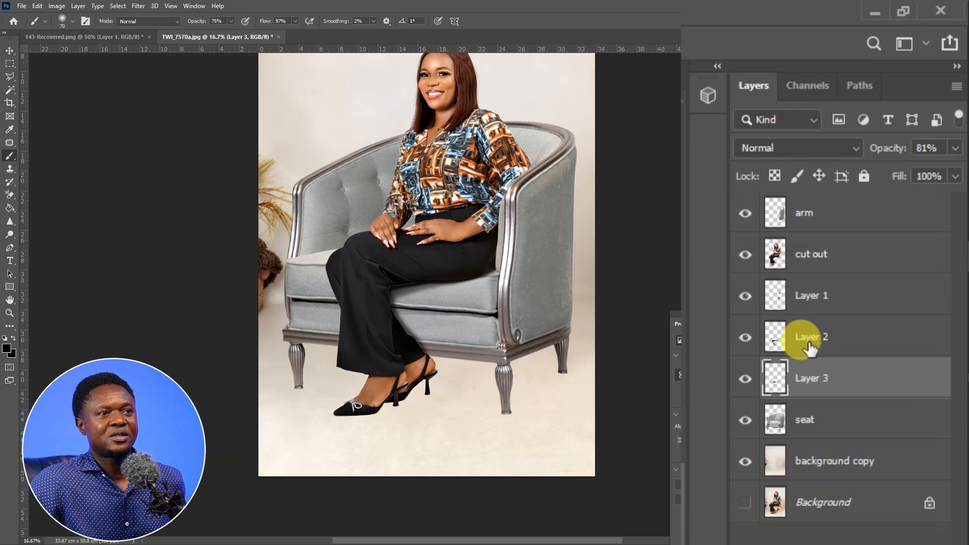
Select everything outside the woman's outline on the "cut out" layer and feather the selection by 2 pixels
{"action": "left_click", "coordinate": [846, 259]}
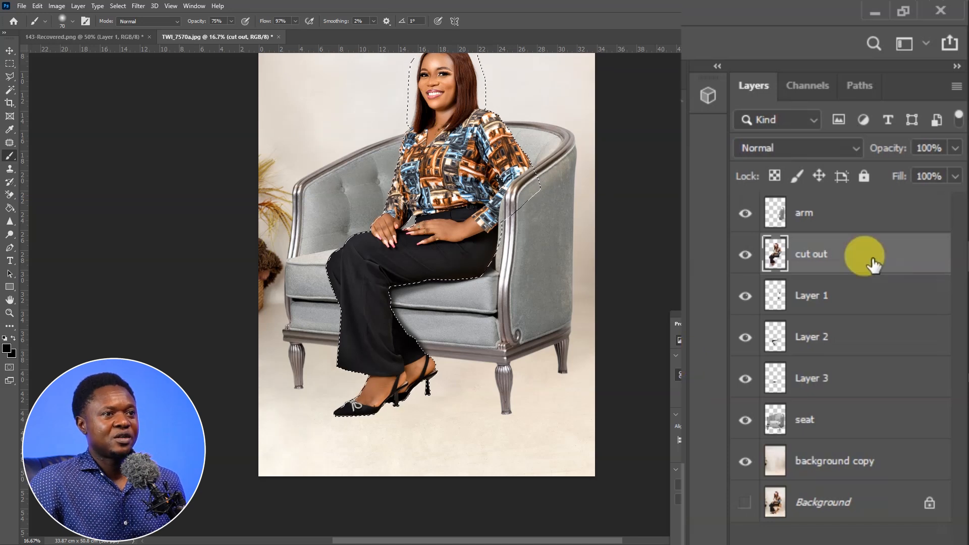
{"action": "key", "text": "l"}
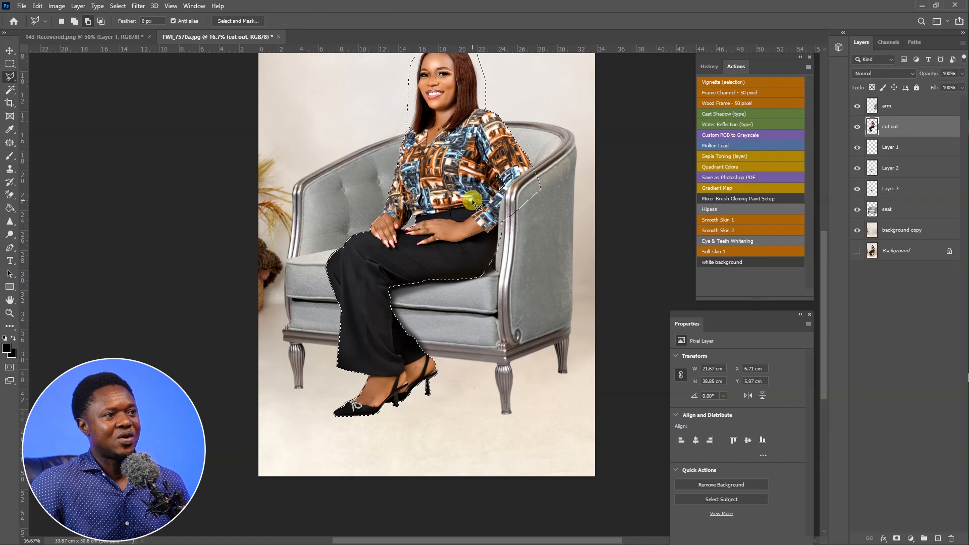
{"action": "right_click", "coordinate": [444, 156]}
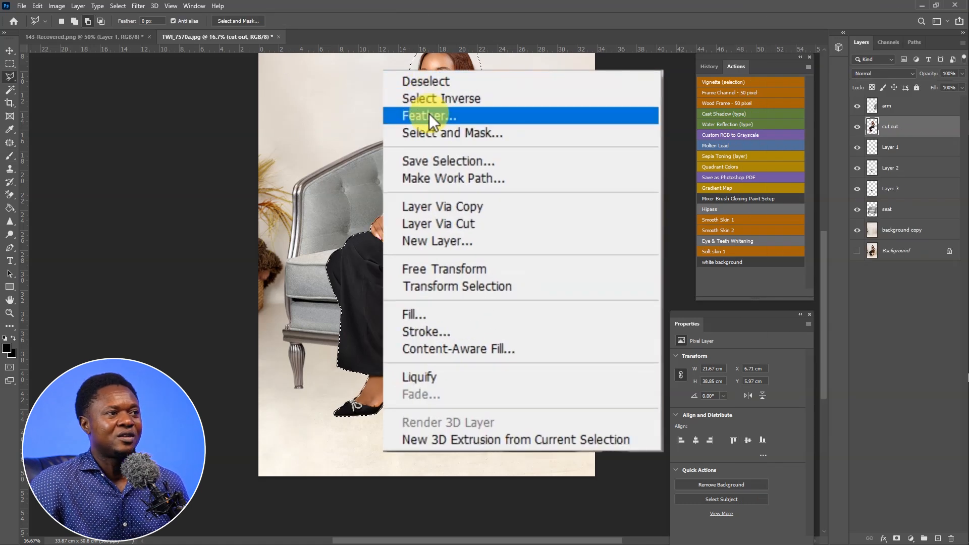
{"action": "left_click", "coordinate": [473, 172]}
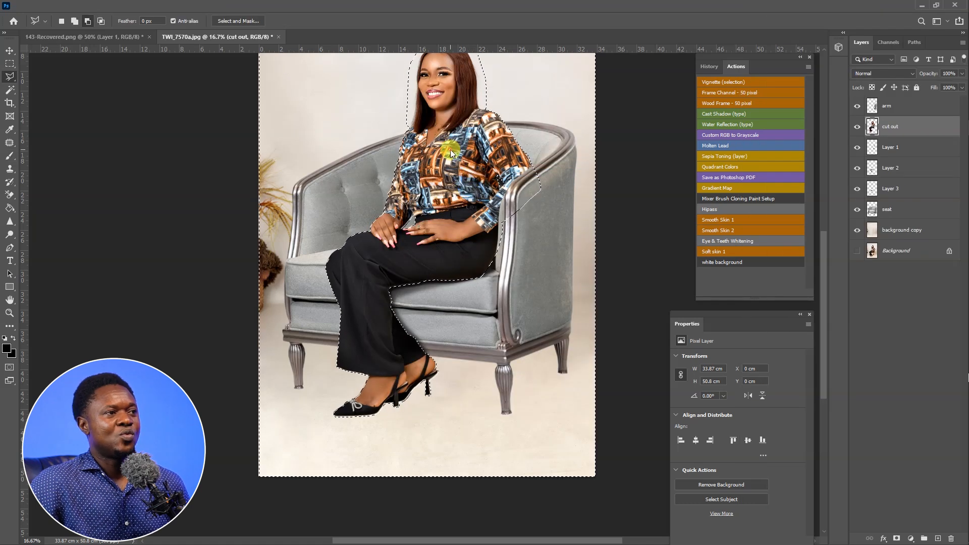
{"action": "right_click", "coordinate": [361, 78]}
{"action": "left_click", "coordinate": [497, 181]}
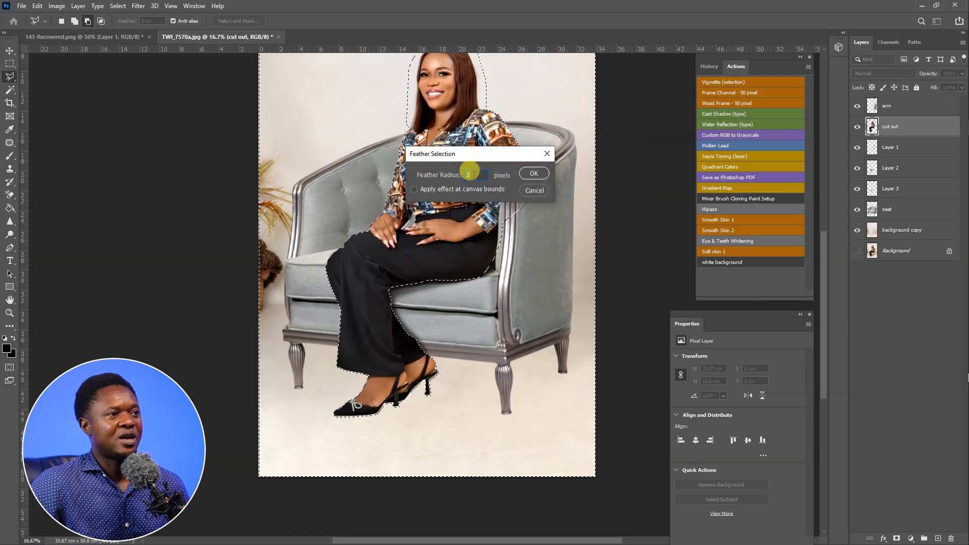
{"action": "key", "text": "Return"}
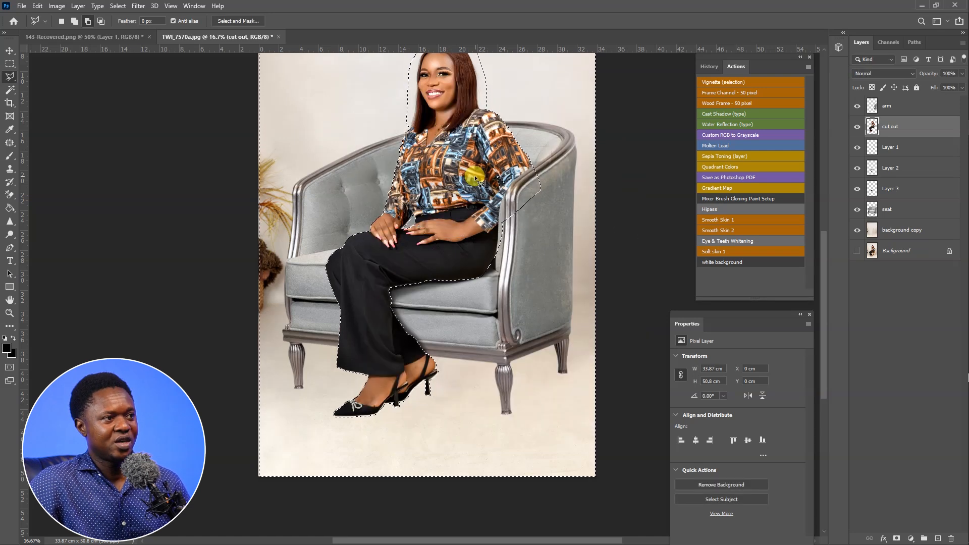
Delete the feathered edge fringe from the "cut out" layer three times and clear the selection
{"action": "key", "text": "Delete"}
{"action": "key", "text": "Delete"}
{"action": "key", "text": "Delete"}
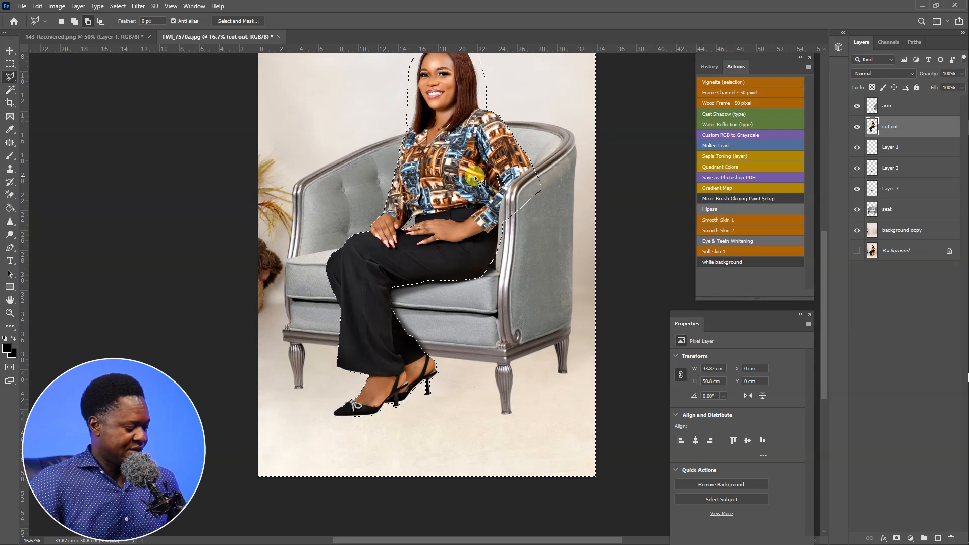
{"action": "key", "text": "ctrl+d"}
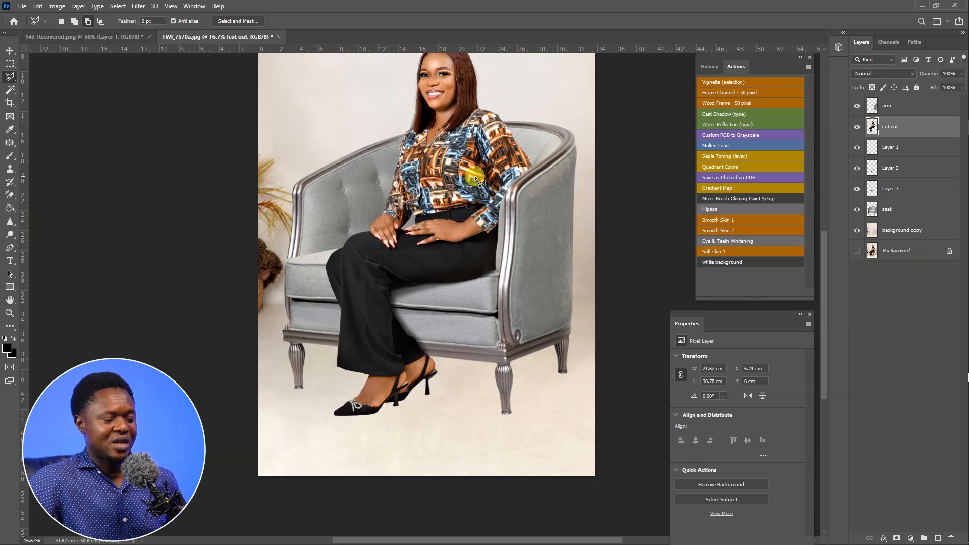
Examine the woman's cleaned edges, especially where the trousers meet the seat cushion, both close up and in the whole image
{"action": "key", "text": "ctrl+plus"}
{"action": "key", "text": "ctrl+plus"}
{"action": "key", "text": "ctrl+plus"}
{"action": "key", "text": "ctrl+plus"}
{"action": "key", "text": "ctrl+plus"}
{"action": "key", "text": "ctrl+plus"}
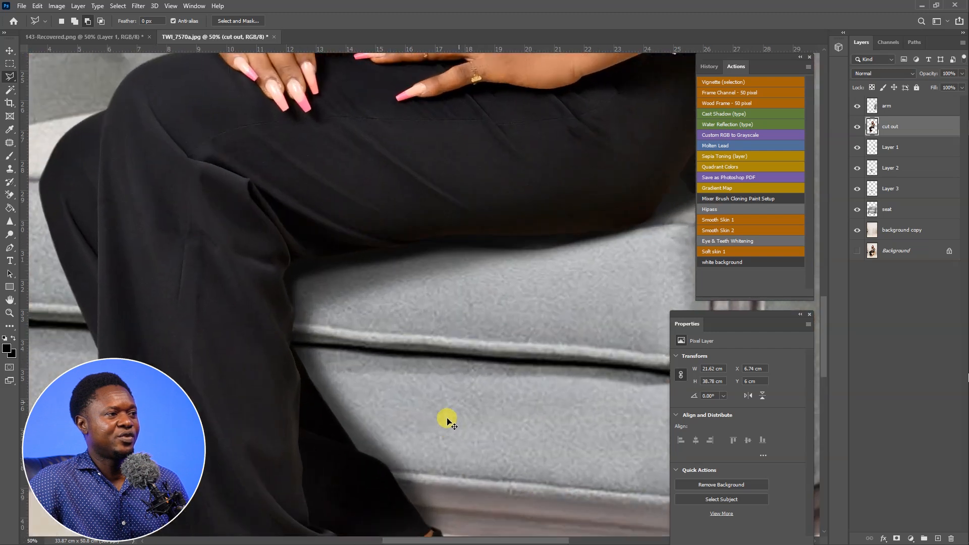
{"action": "scroll", "coordinate": [369, 382], "scroll_direction": "down", "scroll_amount": 6}
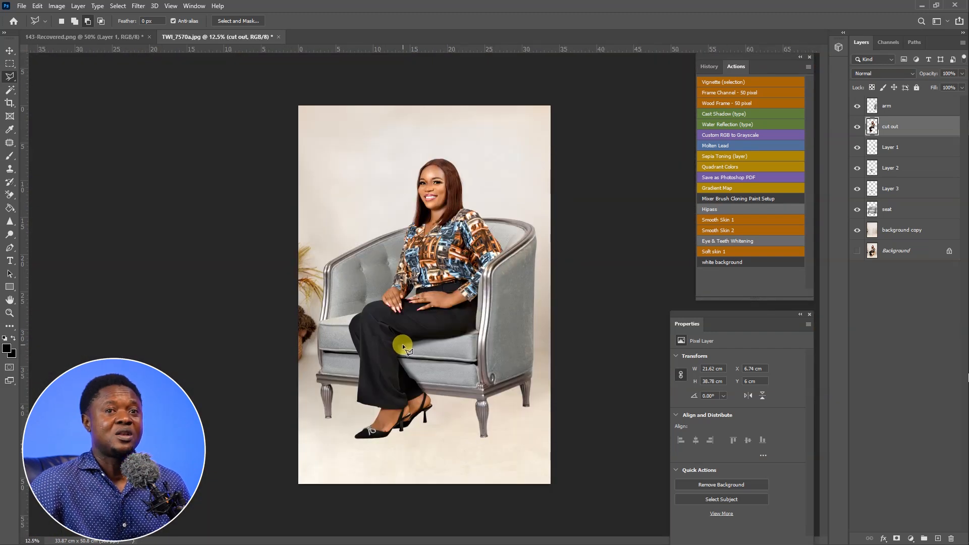
{"action": "scroll", "coordinate": [403, 344], "scroll_direction": "up", "scroll_amount": 4}
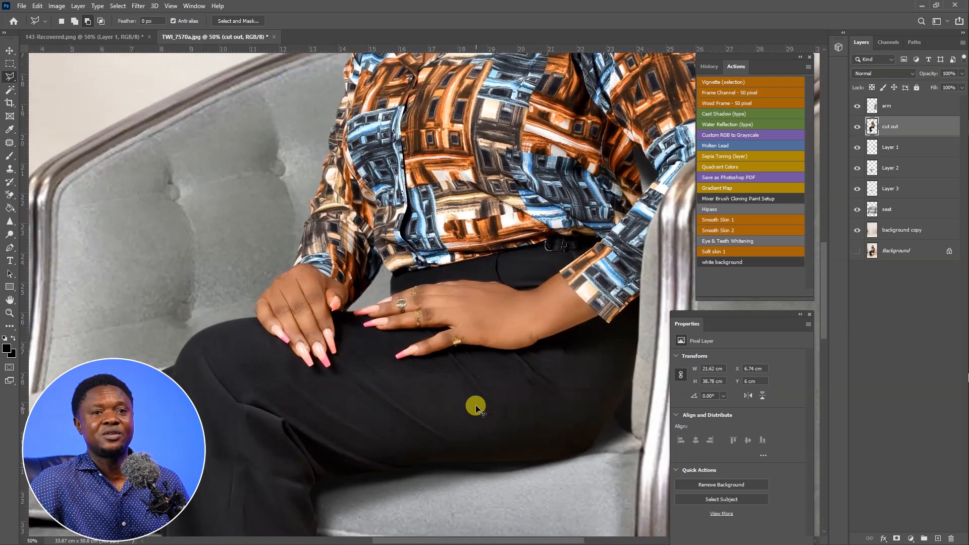
{"action": "scroll", "coordinate": [476, 406], "scroll_direction": "up", "scroll_amount": 2}
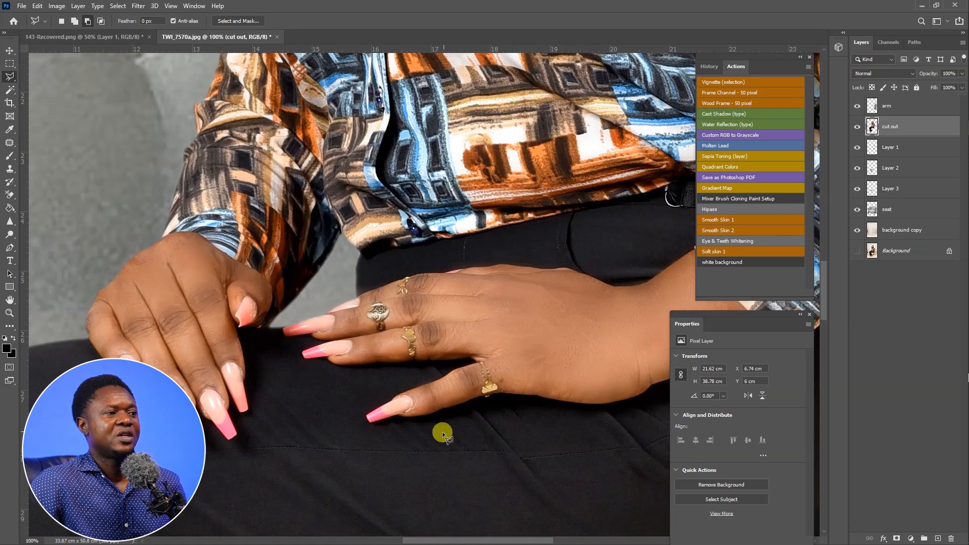
{"action": "left_click_drag", "start_coordinate": [442, 440], "coordinate": [450, 212]}
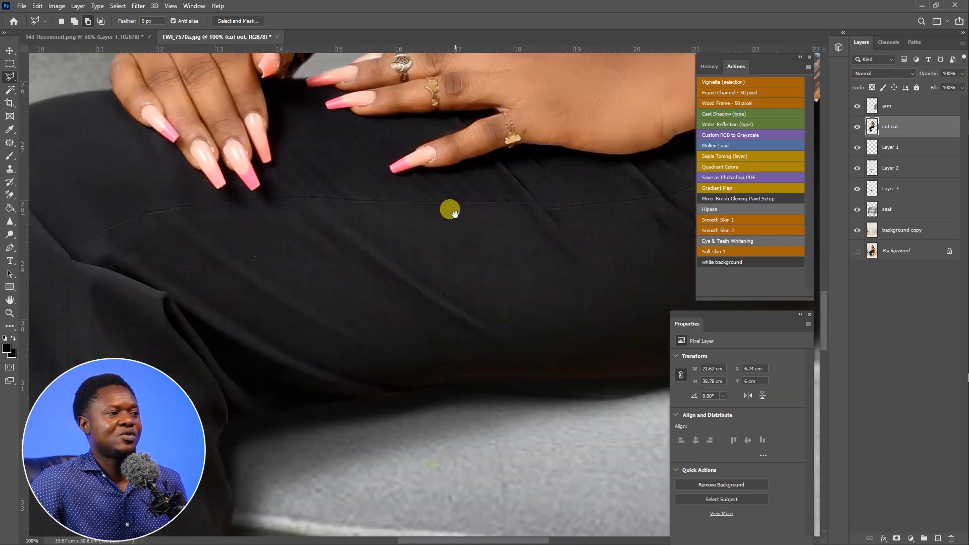
{"action": "left_click_drag", "start_coordinate": [442, 373], "coordinate": [443, 261]}
{"action": "left_click_drag", "start_coordinate": [529, 297], "coordinate": [466, 280]}
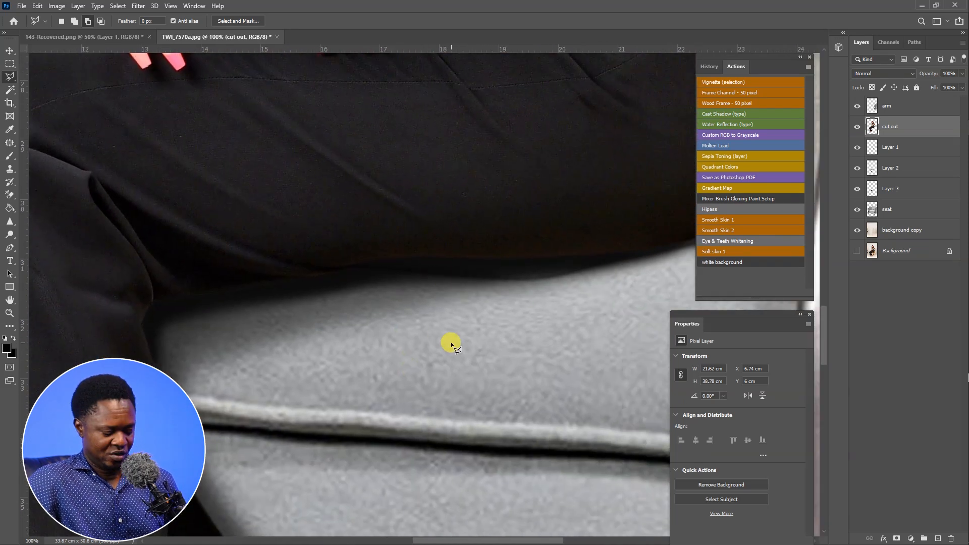
Outline the trousers' edge with the Polygonal Lasso, from beneath the thigh around the knee bend and down to the lower seat cushion
{"action": "key", "text": "ctrl+plus"}
{"action": "left_click_drag", "start_coordinate": [388, 264], "coordinate": [430, 233]}
{"action": "left_click", "coordinate": [337, 238]}
{"action": "left_click_drag", "start_coordinate": [168, 263], "coordinate": [329, 238]}
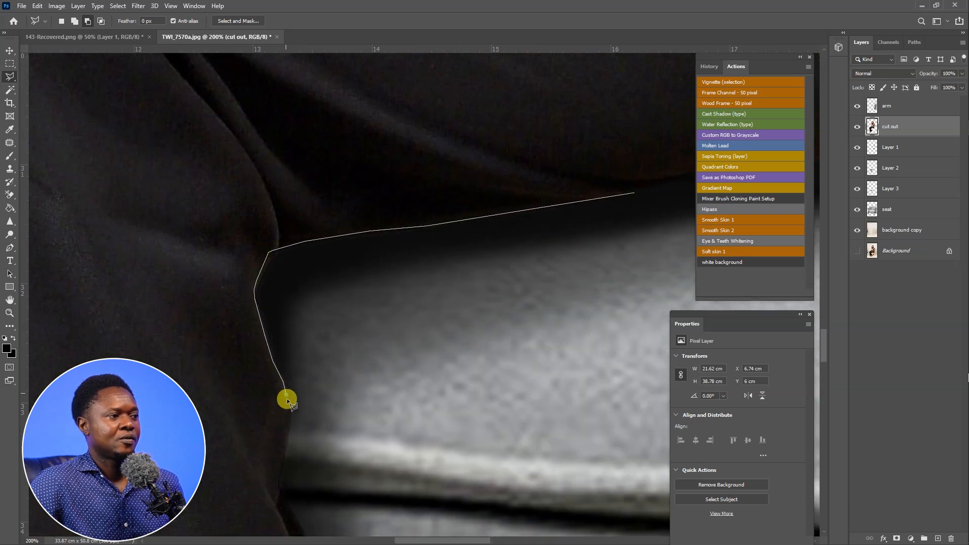
{"action": "left_click_drag", "start_coordinate": [286, 398], "coordinate": [327, 228]}
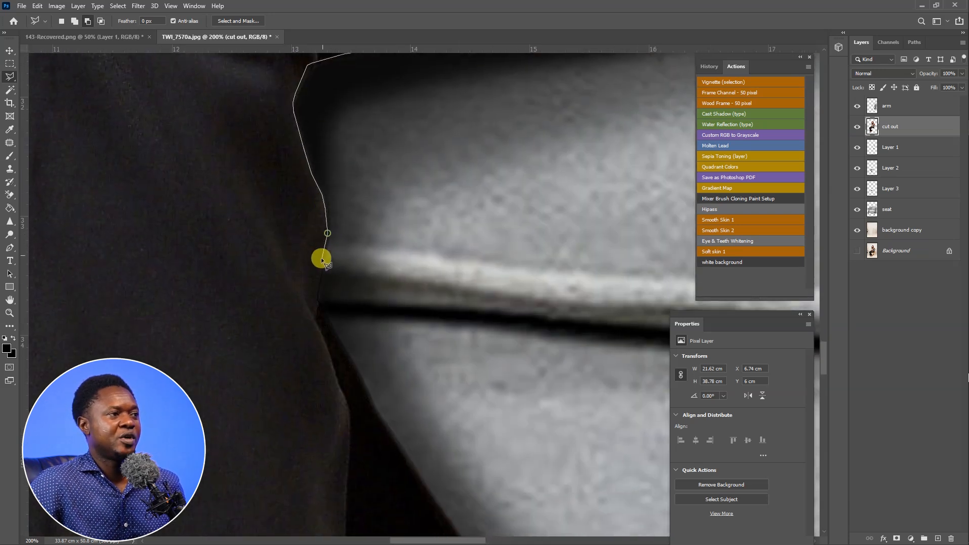
{"action": "left_click", "coordinate": [315, 305]}
{"action": "mouse_move", "coordinate": [322, 344]}
{"action": "left_mouse_down"}
{"action": "mouse_move", "coordinate": [346, 346]}
{"action": "mouse_move", "coordinate": [335, 206]}
{"action": "mouse_move", "coordinate": [275, 280]}
{"action": "left_mouse_up"}
Continue the lasso outline along the rear trouser leg to the hem and close the selection across the seat cushions
{"action": "left_click_drag", "start_coordinate": [404, 446], "coordinate": [336, 275]}
{"action": "left_click", "coordinate": [361, 304]}
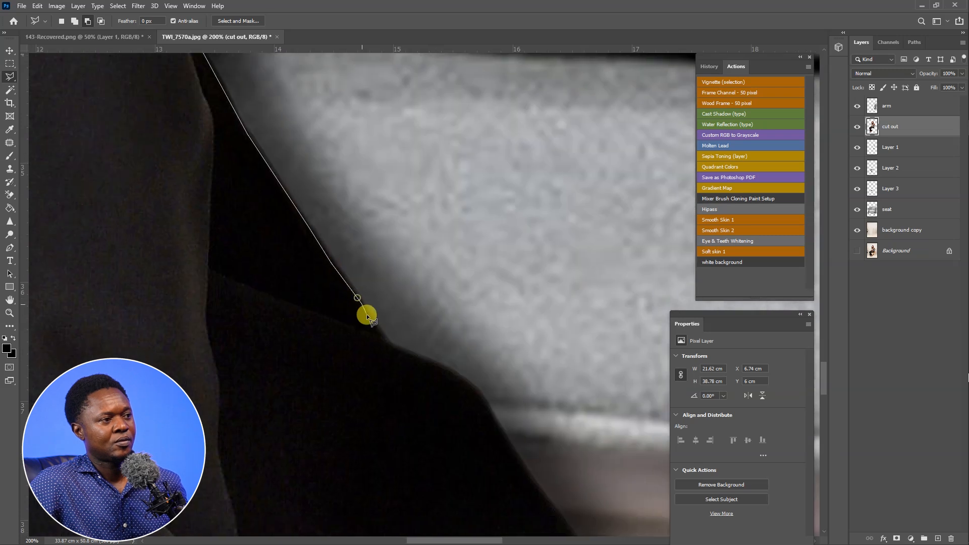
{"action": "left_click", "coordinate": [474, 389]}
{"action": "left_click_drag", "start_coordinate": [513, 441], "coordinate": [358, 253]}
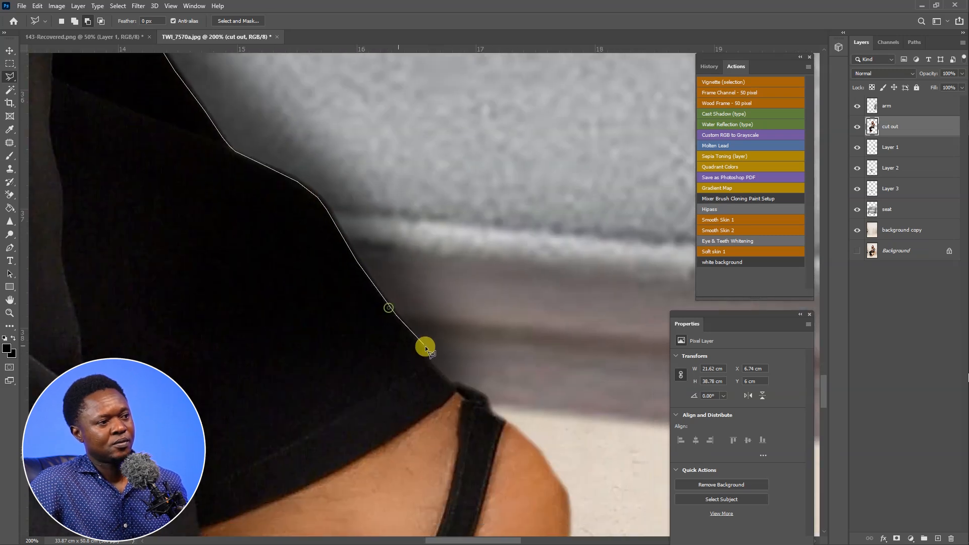
{"action": "scroll", "coordinate": [511, 249], "scroll_direction": "down", "scroll_amount": 4}
{"action": "left_click_drag", "start_coordinate": [525, 187], "coordinate": [485, 318]}
{"action": "left_click", "coordinate": [489, 323]}
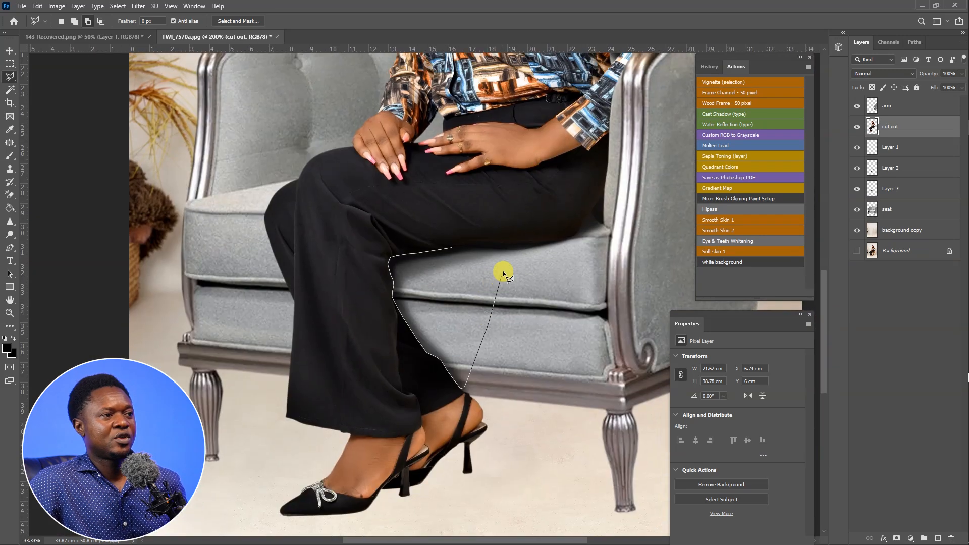
{"action": "double_click", "coordinate": [501, 260]}
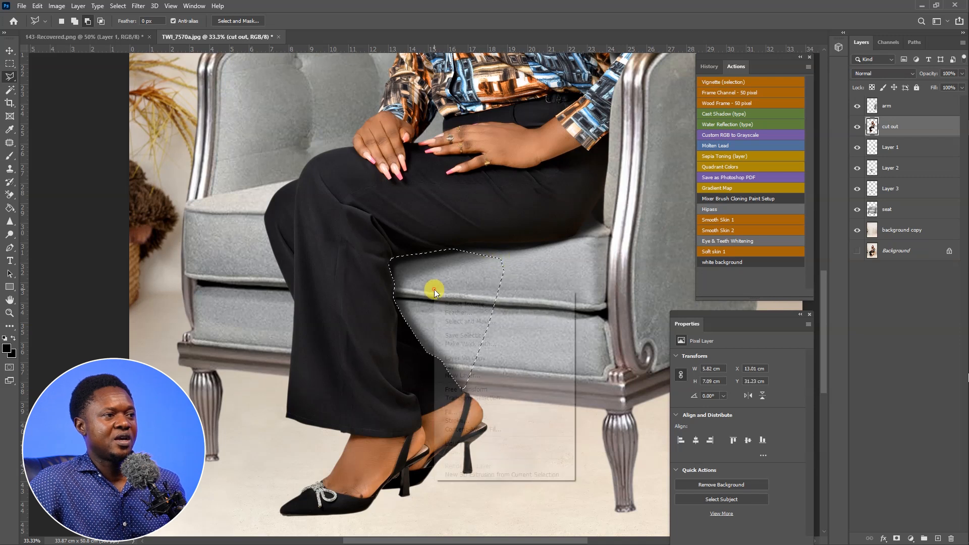
Feather the selection beside the trousers by 2 pixels, remove the fringe inside it from the "cut out" layer and deselect
{"action": "right_click", "coordinate": [434, 289]}
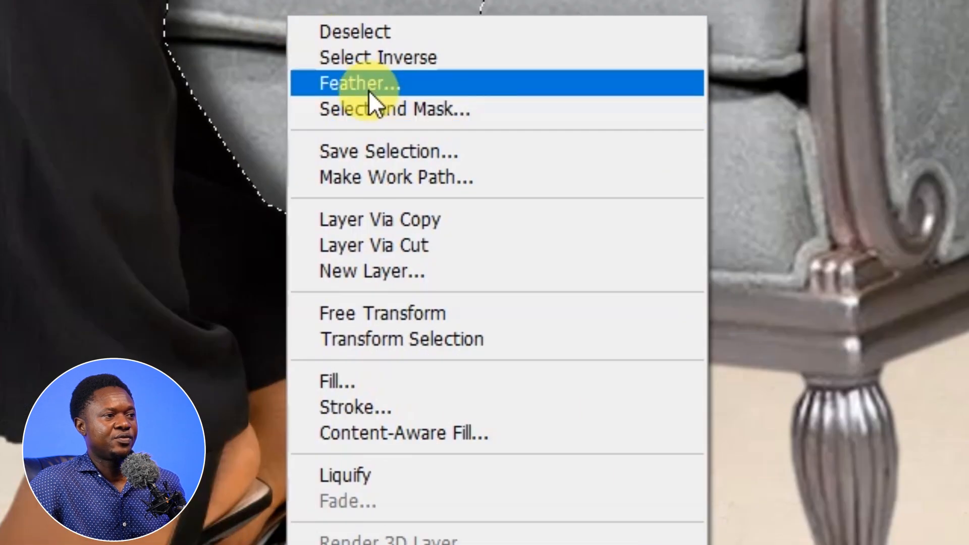
{"action": "left_click", "coordinate": [368, 90]}
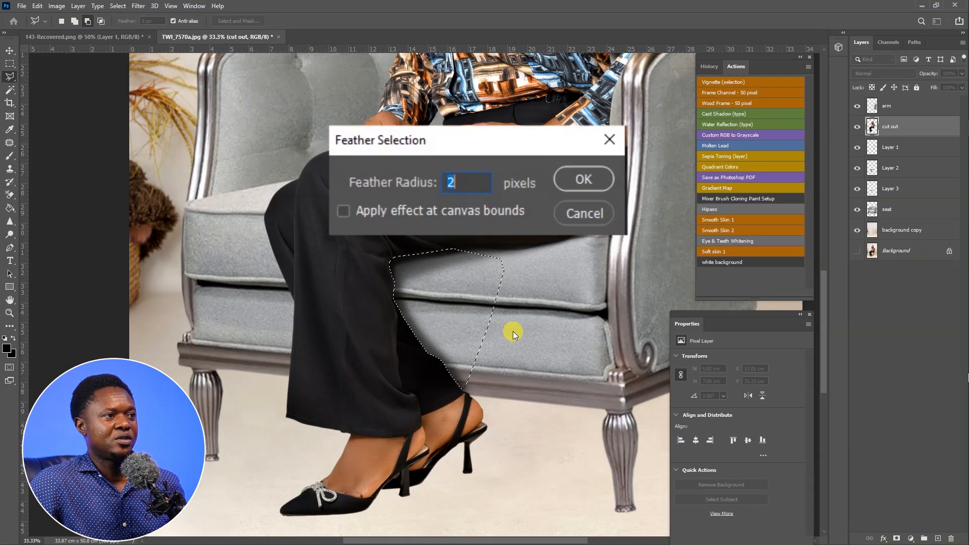
{"action": "key", "text": "Return"}
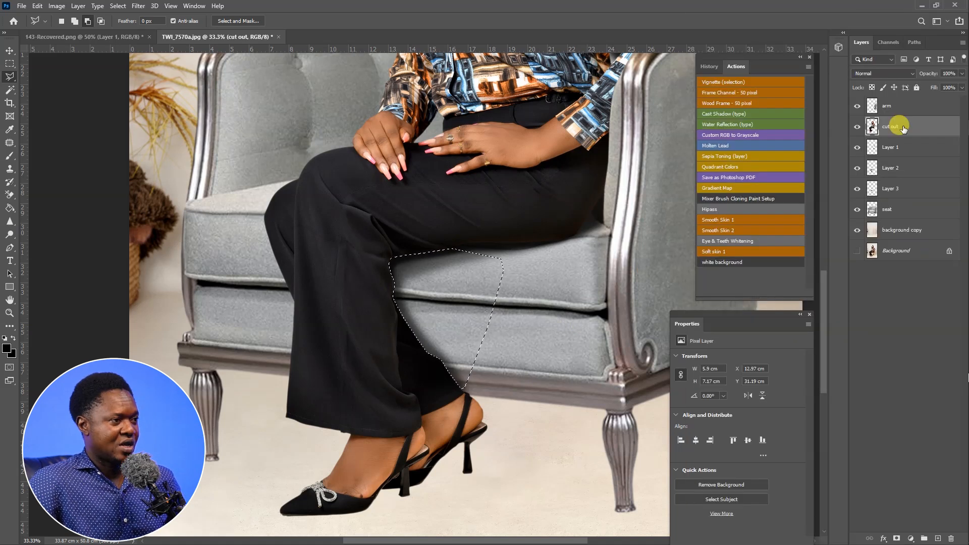
{"action": "key", "text": "ctrl+d"}
Examine the trousers' trimmed edge against the seat cushions, both close up and in the whole image
{"action": "key", "text": "ctrl+plus"}
{"action": "key", "text": "ctrl+plus"}
{"action": "key", "text": "ctrl+plus"}
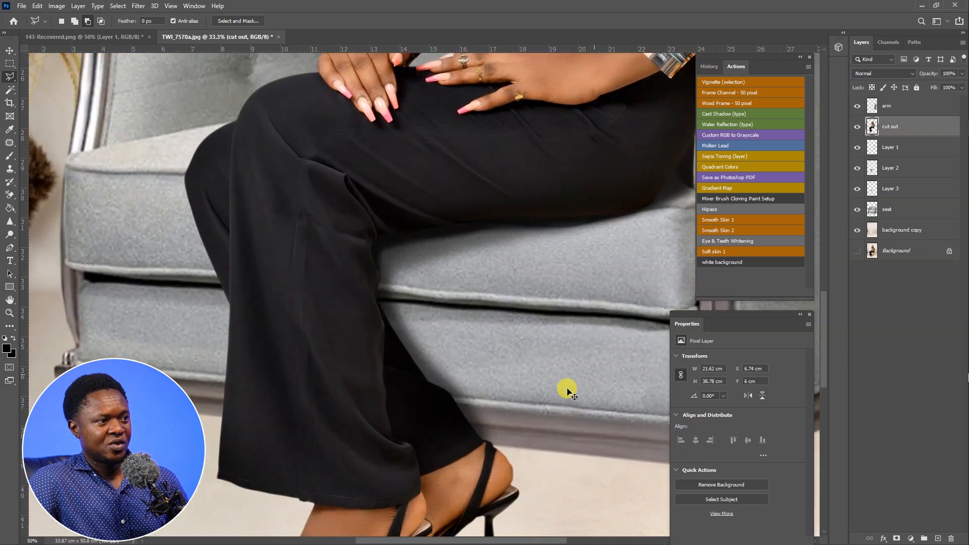
{"action": "key", "text": "ctrl+minus"}
{"action": "key", "text": "ctrl+minus"}
{"action": "key", "text": "ctrl+minus"}
{"action": "key", "text": "ctrl+minus"}
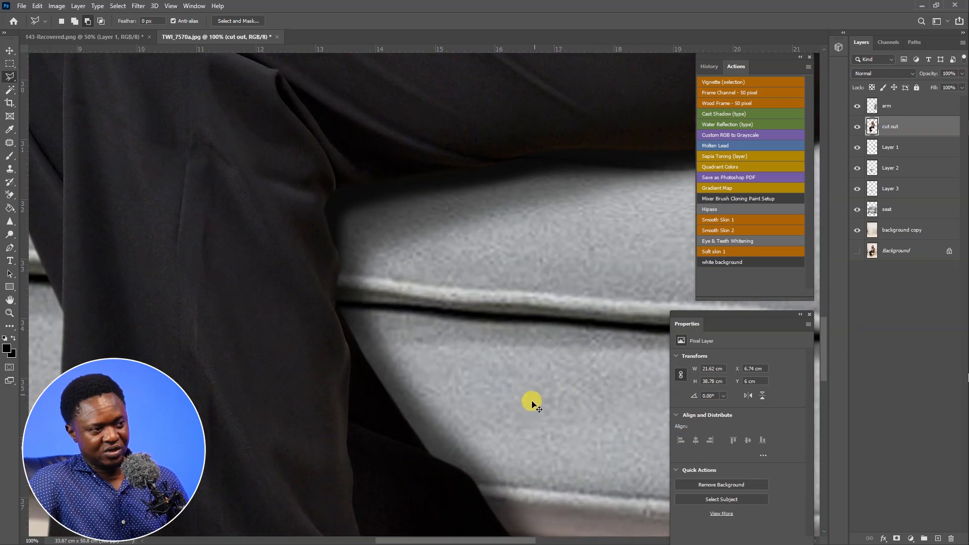
{"action": "key", "text": "ctrl+minus"}
{"action": "key", "text": "ctrl+minus"}
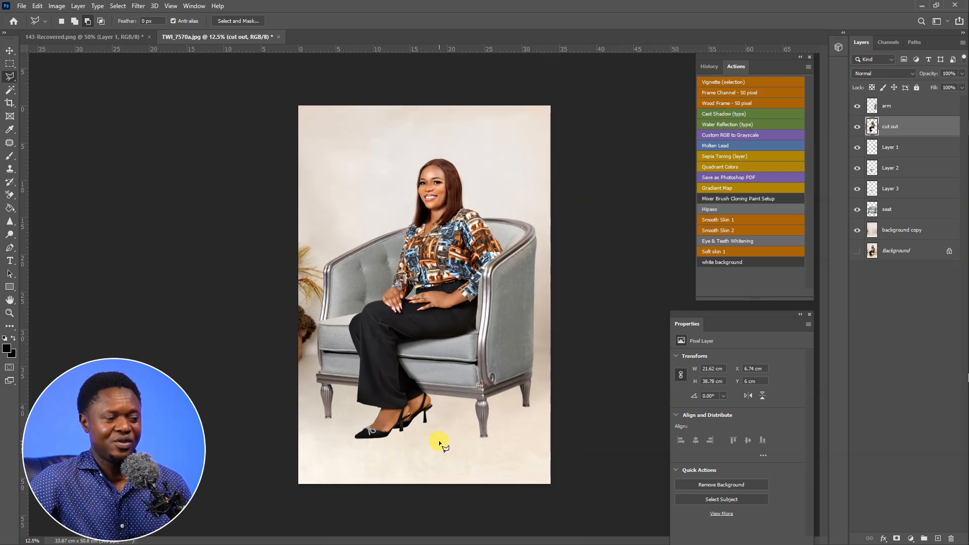
{"action": "key", "text": "ctrl+plus"}
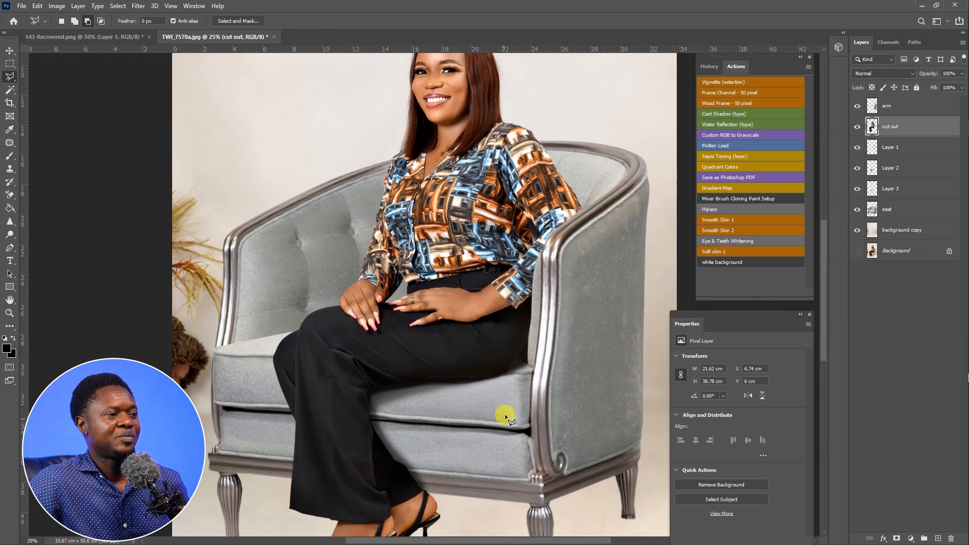
Add a new layer directly above "background copy" and set up the Brush tool with black (000000) as the foreground colour
{"action": "left_click", "coordinate": [910, 229]}
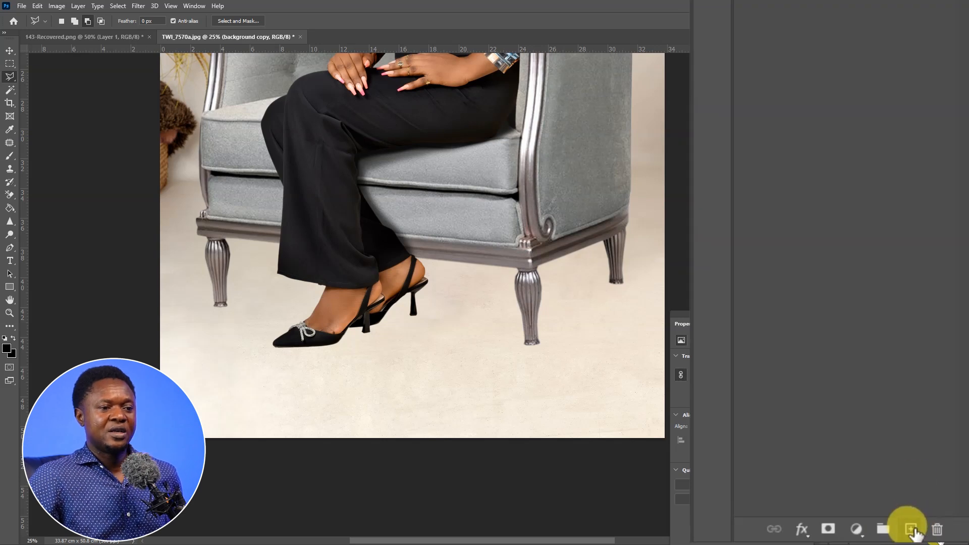
{"action": "left_click", "coordinate": [912, 529]}
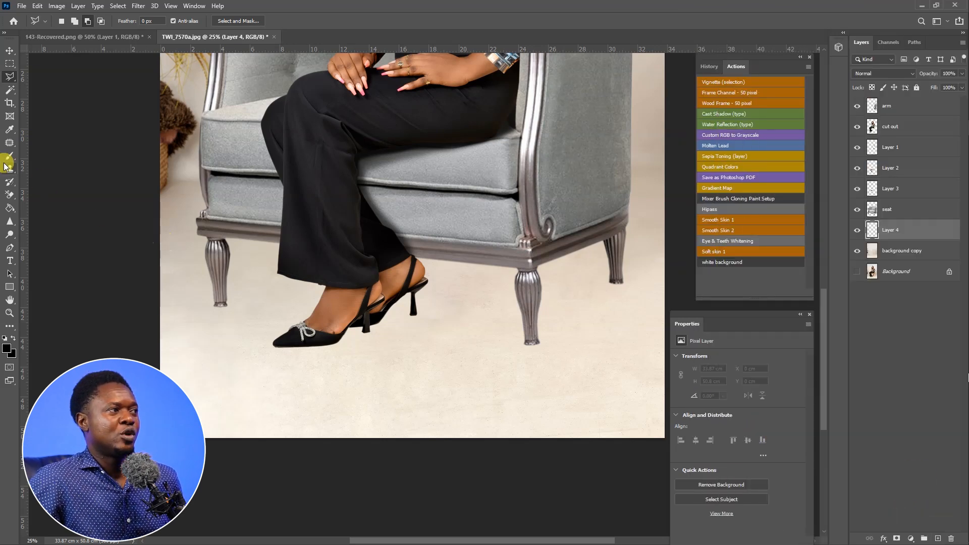
{"action": "left_click", "coordinate": [9, 158]}
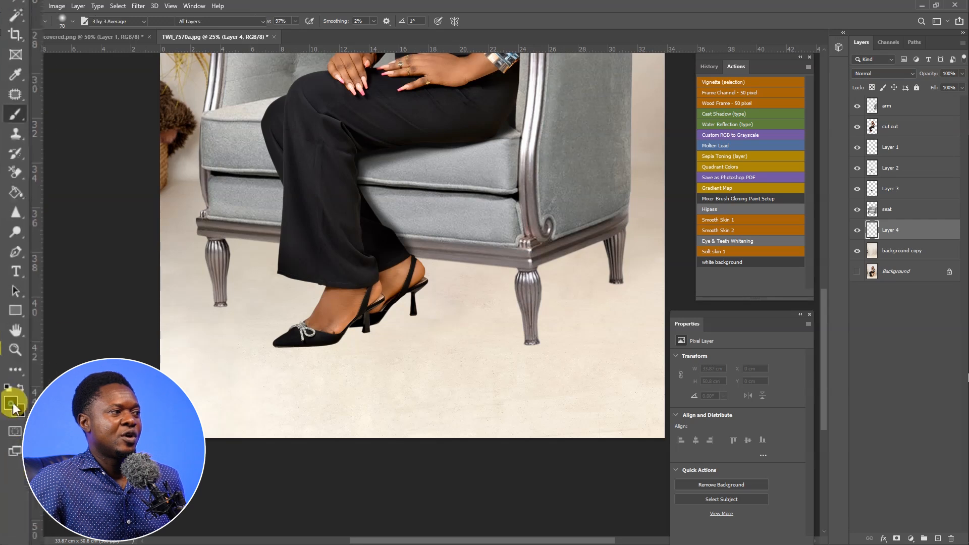
{"action": "left_click", "coordinate": [17, 457]}
{"action": "left_click_drag", "start_coordinate": [496, 245], "coordinate": [438, 421]}
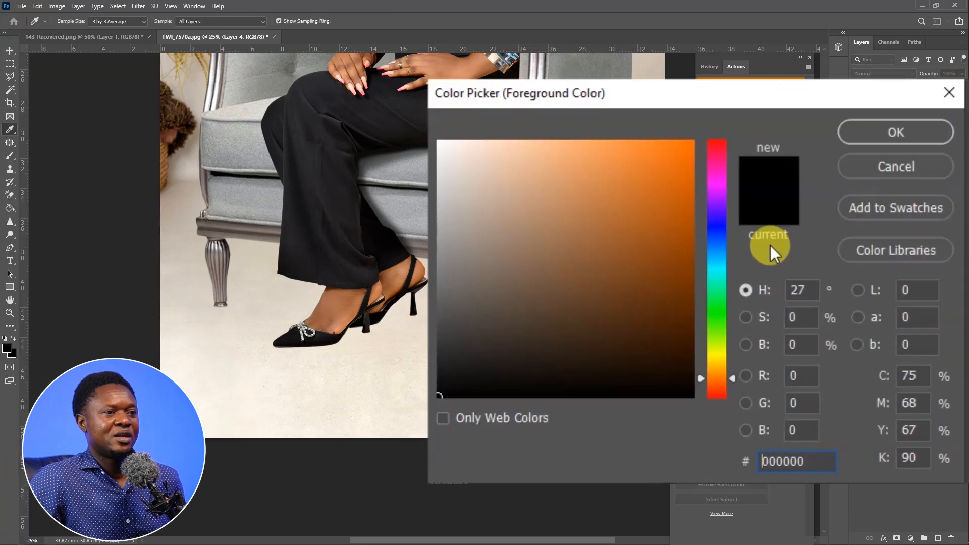
{"action": "left_click", "coordinate": [885, 125]}
Paint a soft black floor shadow with a 30-pixel brush between the front shoe's heel tip and its sole on Layer 4
{"action": "key", "text": "ctrl+plus"}
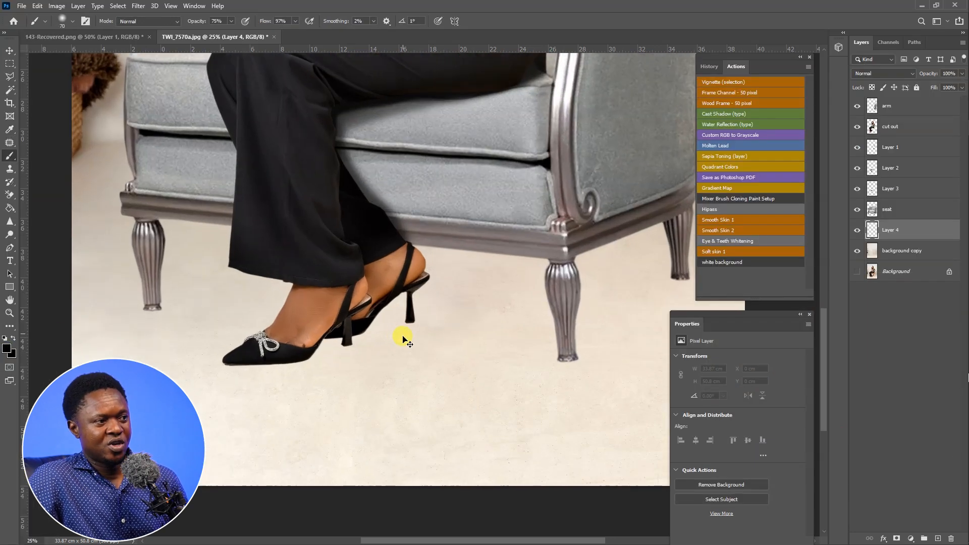
{"action": "key", "text": "ctrl+plus"}
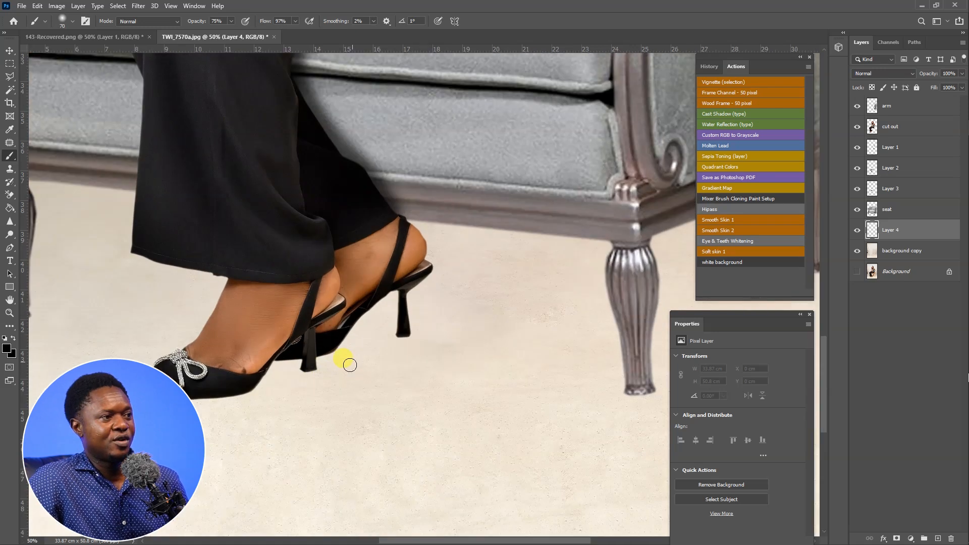
{"action": "left_click_drag", "start_coordinate": [327, 380], "coordinate": [429, 346]}
{"action": "key", "text": "ctrl+plus"}
{"action": "key", "text": "ctrl+plus"}
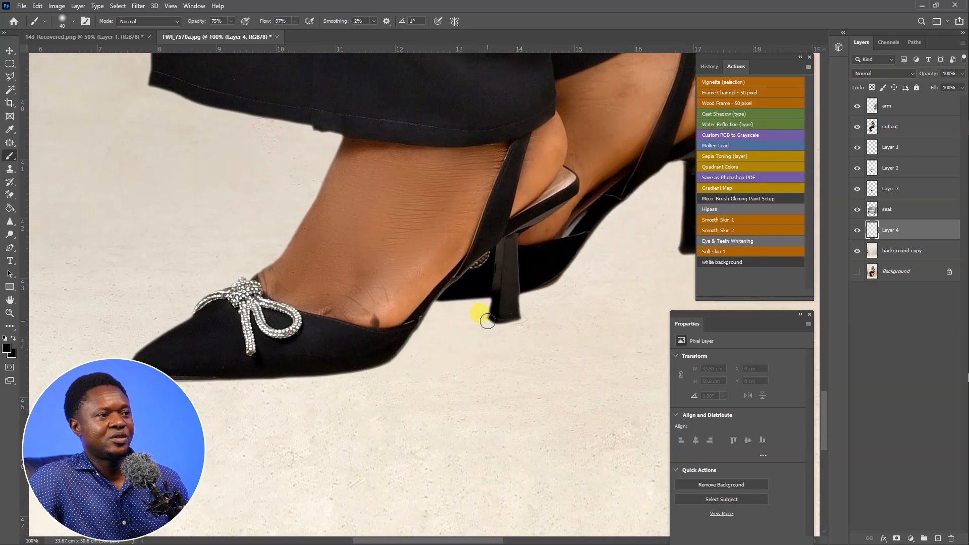
{"action": "mouse_move", "coordinate": [485, 322]}
{"action": "left_mouse_down"}
{"action": "mouse_move", "coordinate": [360, 356]}
{"action": "mouse_move", "coordinate": [404, 335]}
{"action": "mouse_move", "coordinate": [482, 326]}
{"action": "left_mouse_up"}
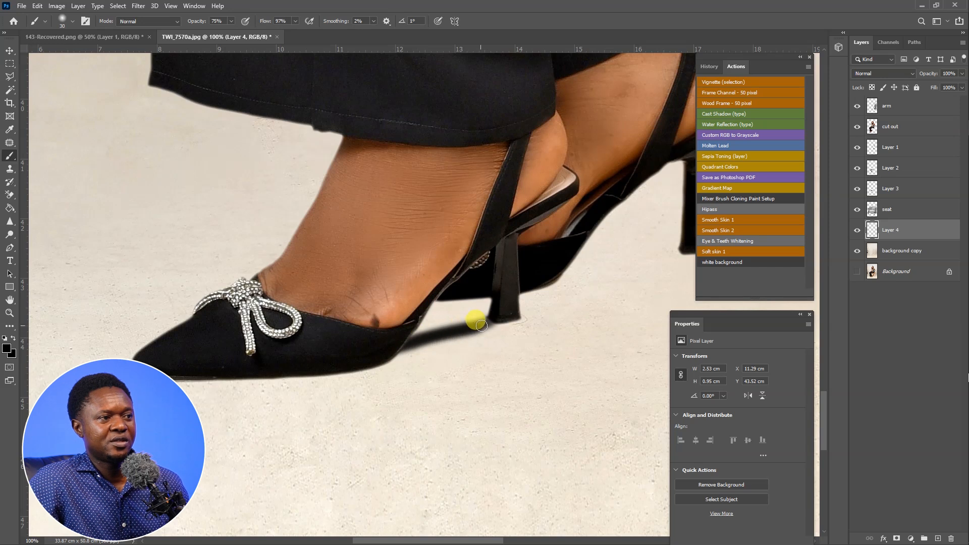
Raise the brush's flow and opacity to 100%, darken the front shoe's shadow and paint a matching one between the rear shoe's heel and sole
{"action": "left_click", "coordinate": [295, 21]}
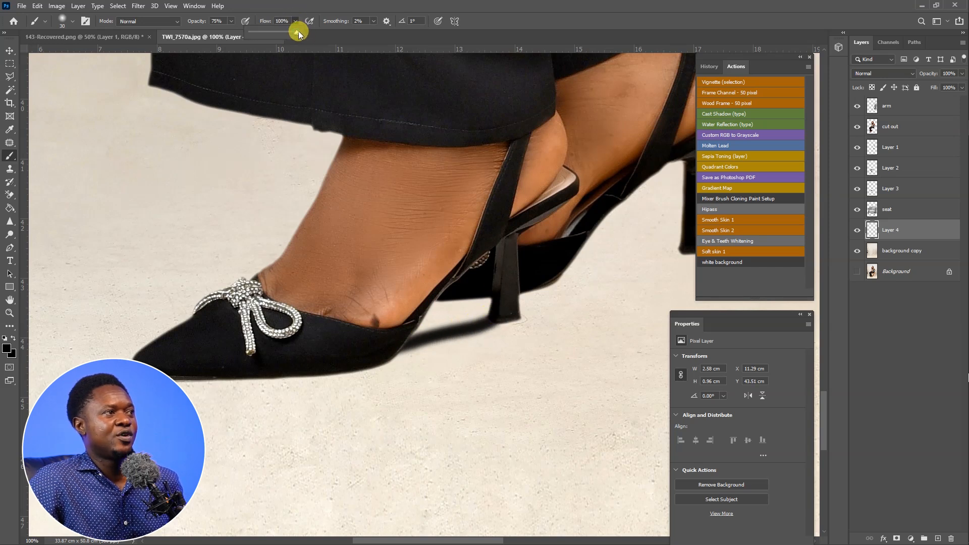
{"action": "left_click", "coordinate": [231, 21]}
{"action": "left_click_drag", "start_coordinate": [232, 33], "coordinate": [242, 32]}
{"action": "mouse_move", "coordinate": [525, 241]}
{"action": "left_mouse_down"}
{"action": "mouse_move", "coordinate": [475, 311]}
{"action": "mouse_move", "coordinate": [437, 324]}
{"action": "mouse_move", "coordinate": [506, 327]}
{"action": "mouse_move", "coordinate": [426, 342]}
{"action": "mouse_move", "coordinate": [464, 328]}
{"action": "mouse_move", "coordinate": [365, 364]}
{"action": "mouse_move", "coordinate": [493, 319]}
{"action": "mouse_move", "coordinate": [389, 330]}
{"action": "mouse_move", "coordinate": [436, 335]}
{"action": "mouse_move", "coordinate": [382, 343]}
{"action": "mouse_move", "coordinate": [423, 330]}
{"action": "mouse_move", "coordinate": [379, 340]}
{"action": "mouse_move", "coordinate": [506, 332]}
{"action": "mouse_move", "coordinate": [300, 337]}
{"action": "left_mouse_up"}
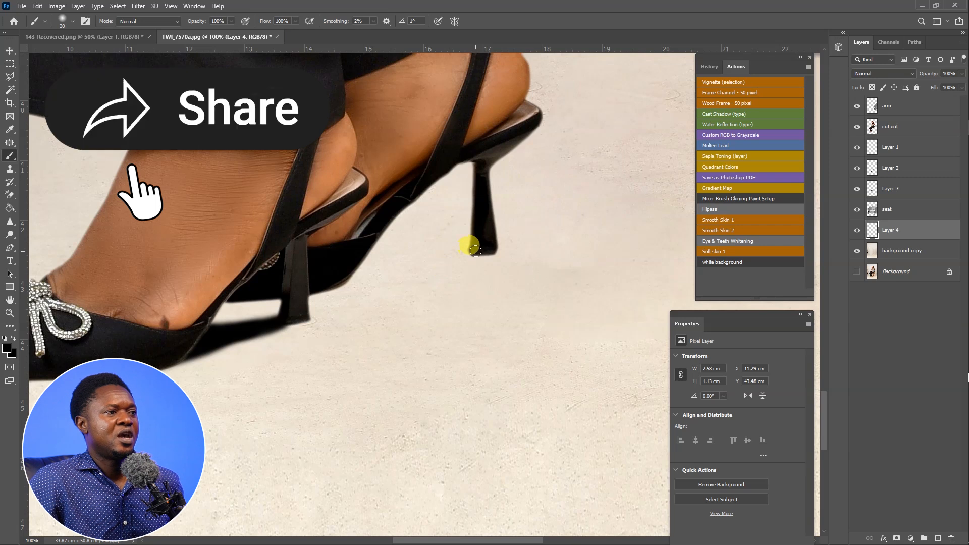
{"action": "left_click_drag", "start_coordinate": [475, 250], "coordinate": [349, 274]}
{"action": "mouse_move", "coordinate": [464, 245]}
{"action": "left_mouse_down"}
{"action": "mouse_move", "coordinate": [360, 263]}
{"action": "mouse_move", "coordinate": [474, 250]}
{"action": "mouse_move", "coordinate": [320, 286]}
{"action": "mouse_move", "coordinate": [374, 270]}
{"action": "mouse_move", "coordinate": [344, 277]}
{"action": "mouse_move", "coordinate": [354, 267]}
{"action": "mouse_move", "coordinate": [516, 244]}
{"action": "left_mouse_up"}
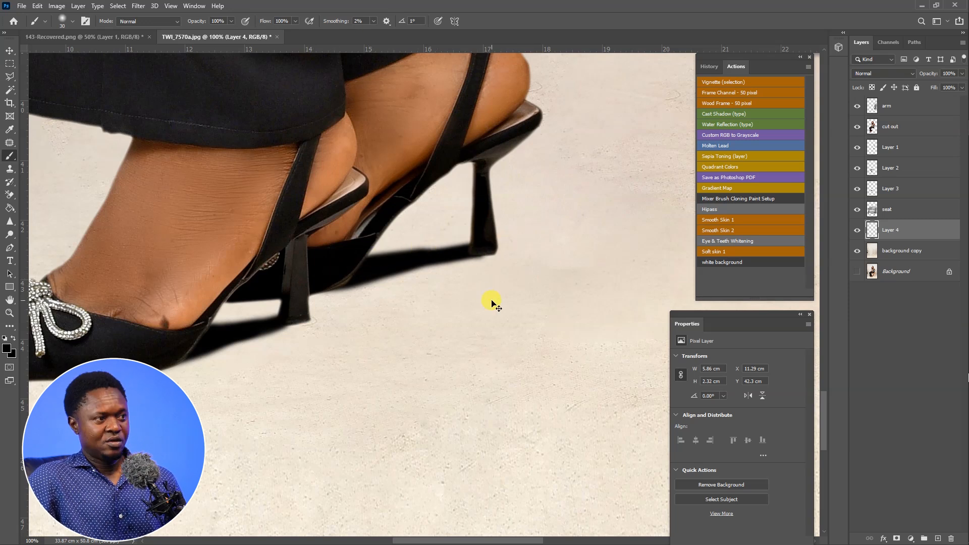
Set Layer 4's opacity to 22% to soften the floor shadows under the shoes
{"action": "key", "text": "ctrl+minus"}
{"action": "key", "text": "ctrl+minus"}
{"action": "key", "text": "ctrl+minus"}
{"action": "left_click_drag", "start_coordinate": [427, 300], "coordinate": [444, 314]}
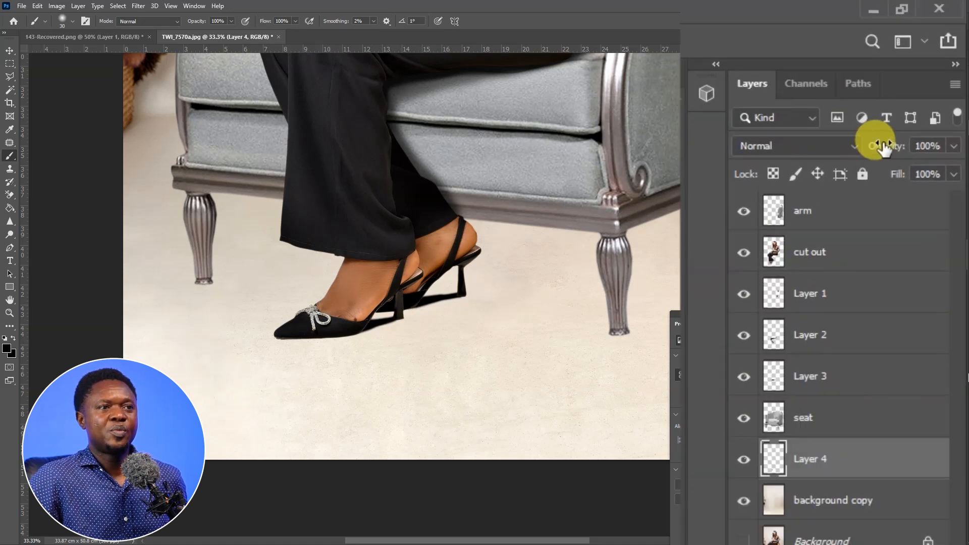
{"action": "left_click_drag", "start_coordinate": [927, 74], "coordinate": [910, 76]}
{"action": "left_click_drag", "start_coordinate": [853, 151], "coordinate": [812, 166]}
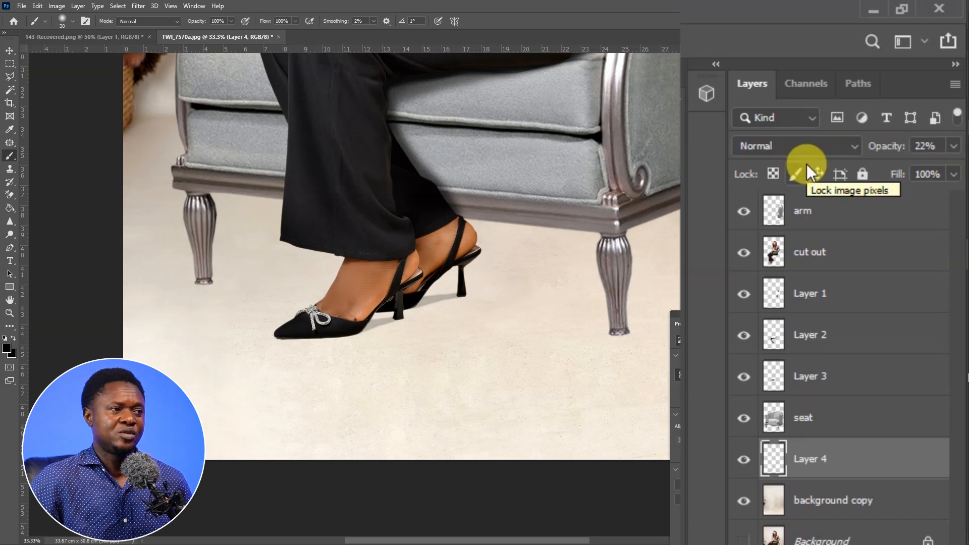
Add another new layer between "background copy" and Layer 4
{"action": "scroll", "coordinate": [391, 337], "scroll_direction": "up", "scroll_amount": 3}
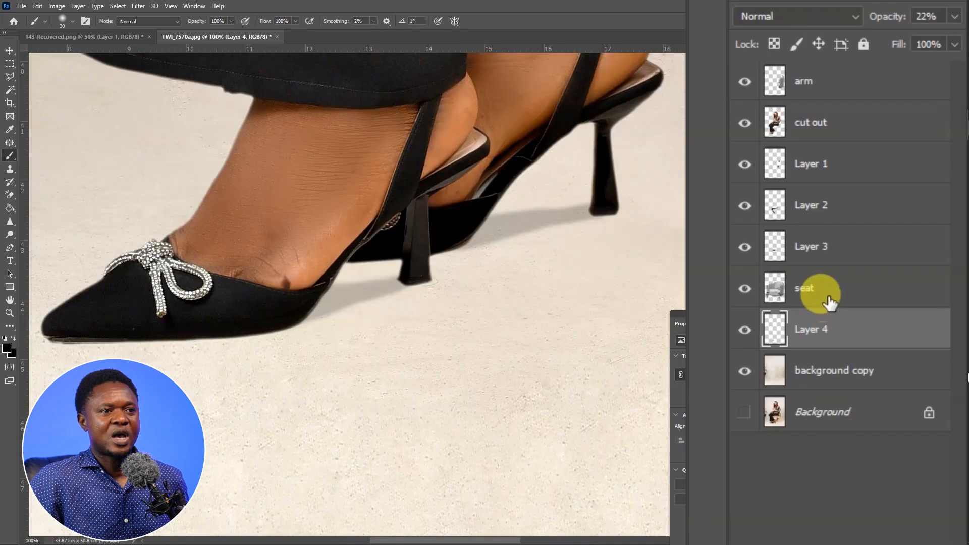
{"action": "left_click", "coordinate": [846, 377]}
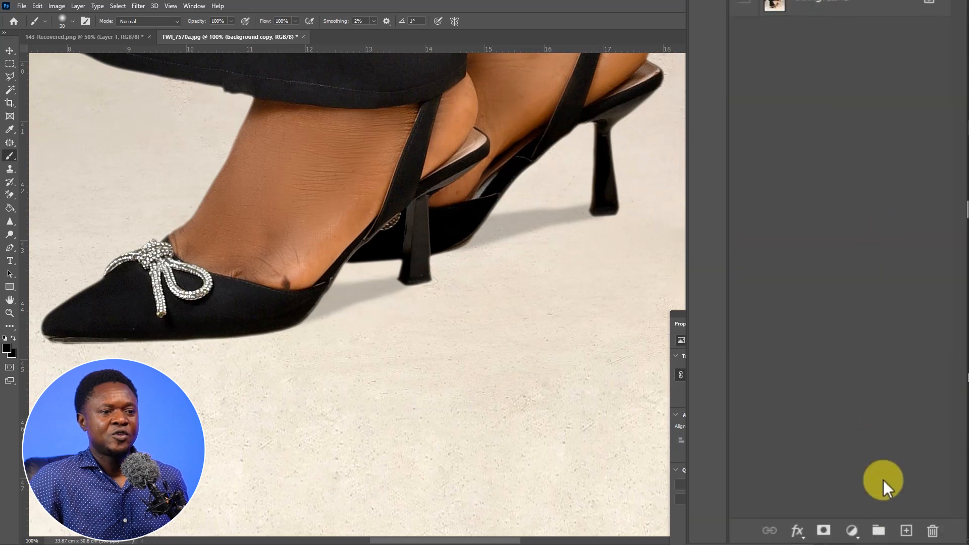
{"action": "left_click", "coordinate": [906, 531]}
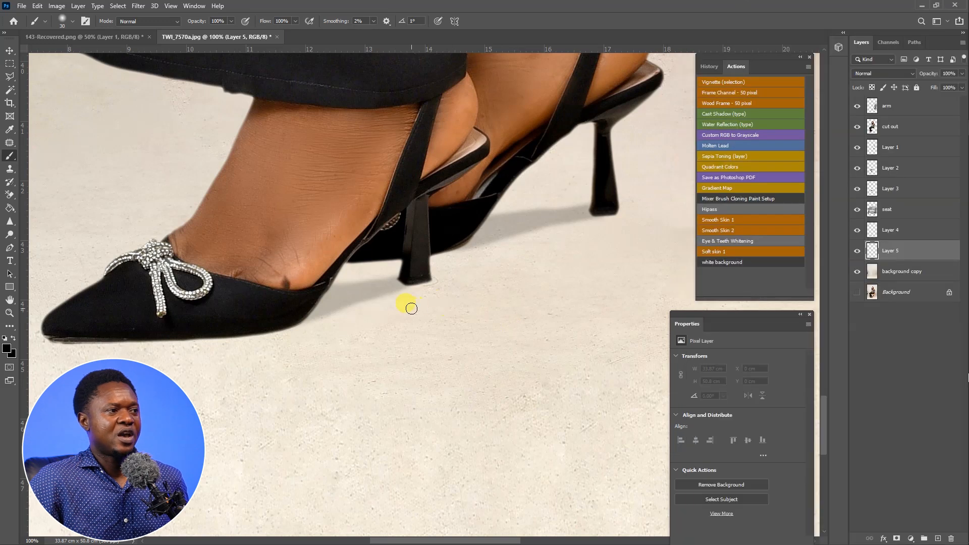
Reduce the brush to 15 pixels and paint a thin black contact shadow under the front shoe's heel tip and along its sole on Layer 5
{"action": "scroll", "coordinate": [412, 308], "scroll_direction": "up", "scroll_amount": 3}
{"action": "key", "text": "bracketleft"}
{"action": "key", "text": "bracketleft"}
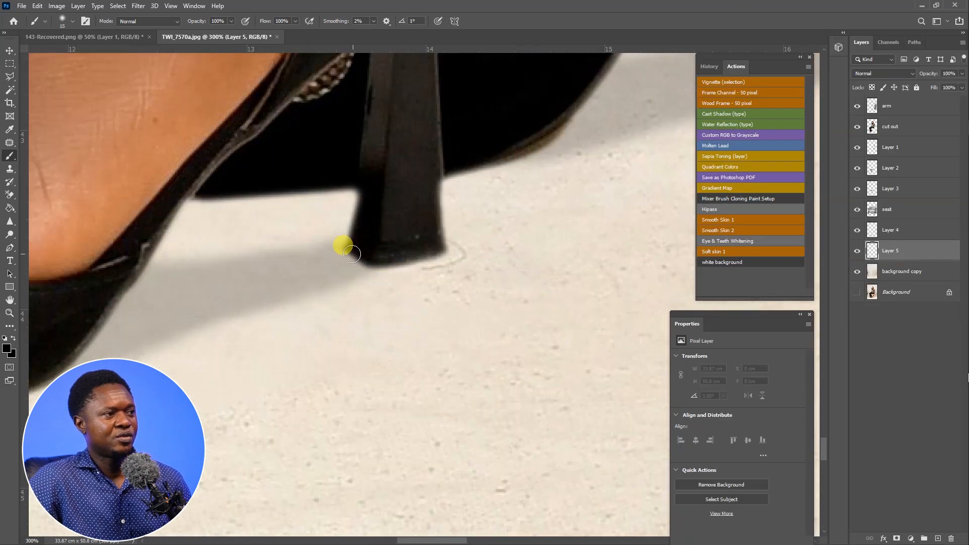
{"action": "mouse_move", "coordinate": [346, 252]}
{"action": "left_mouse_down"}
{"action": "mouse_move", "coordinate": [370, 267]}
{"action": "mouse_move", "coordinate": [438, 256]}
{"action": "left_mouse_up"}
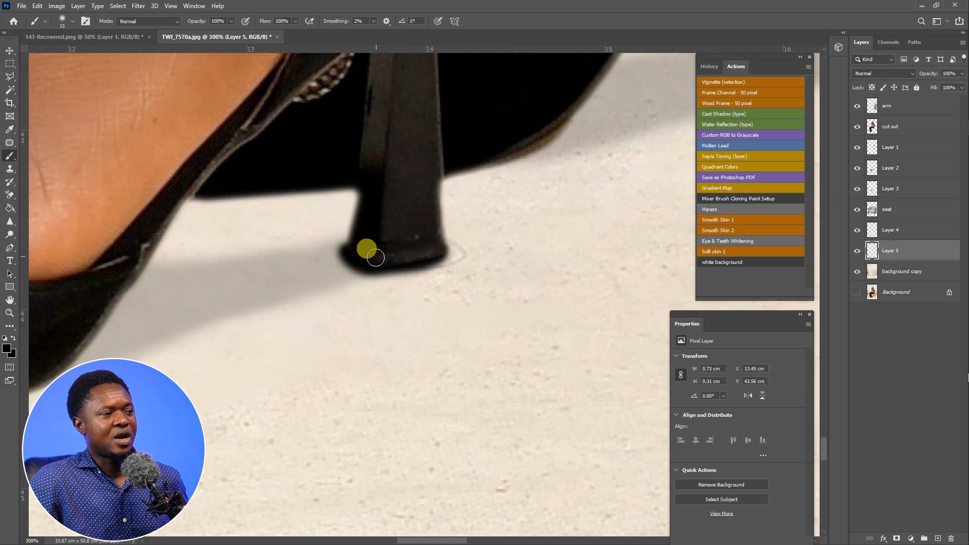
{"action": "left_click_drag", "start_coordinate": [328, 272], "coordinate": [494, 255]}
{"action": "left_click_drag", "start_coordinate": [366, 299], "coordinate": [381, 288]}
{"action": "left_click_drag", "start_coordinate": [318, 301], "coordinate": [469, 271]}
{"action": "key", "text": "ctrl+minus"}
{"action": "mouse_move", "coordinate": [578, 273]}
{"action": "left_mouse_down"}
{"action": "mouse_move", "coordinate": [71, 303]}
{"action": "mouse_move", "coordinate": [358, 310]}
{"action": "mouse_move", "coordinate": [507, 295]}
{"action": "mouse_move", "coordinate": [551, 274]}
{"action": "mouse_move", "coordinate": [479, 302]}
{"action": "mouse_move", "coordinate": [329, 312]}
{"action": "left_mouse_up"}
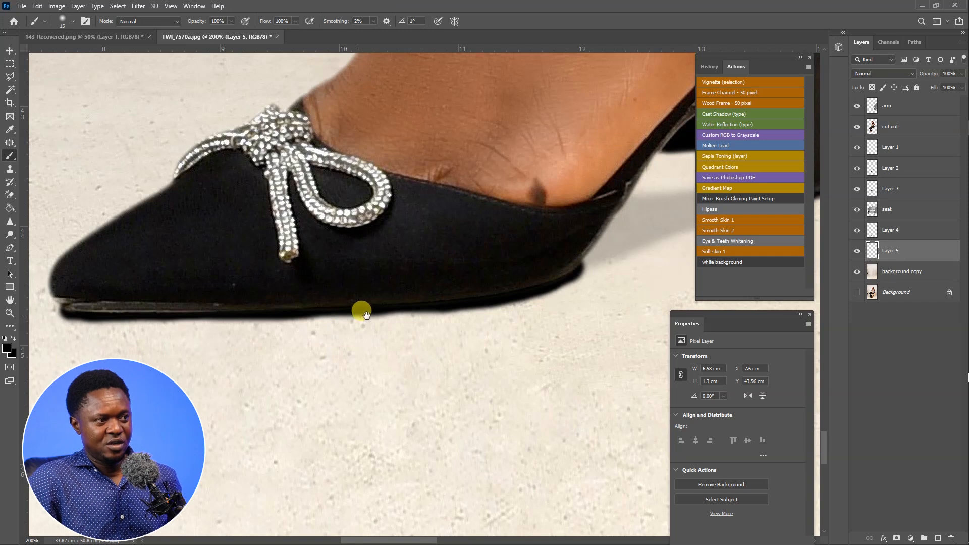
{"action": "left_click_drag", "start_coordinate": [400, 303], "coordinate": [203, 330]}
Paint the same thin black contact shadow under the rear shoe's sole and heel tip on Layer 5
{"action": "mouse_move", "coordinate": [490, 287]}
{"action": "left_mouse_down"}
{"action": "mouse_move", "coordinate": [316, 336]}
{"action": "mouse_move", "coordinate": [155, 416]}
{"action": "left_mouse_up"}
{"action": "left_click_drag", "start_coordinate": [374, 316], "coordinate": [342, 343]}
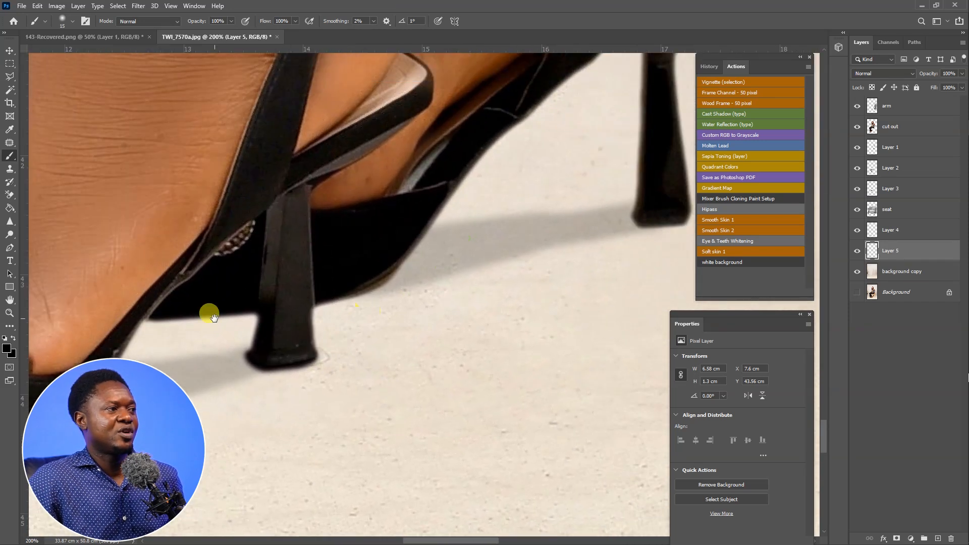
{"action": "mouse_move", "coordinate": [136, 319]}
{"action": "left_mouse_down"}
{"action": "mouse_move", "coordinate": [325, 306]}
{"action": "mouse_move", "coordinate": [374, 288]}
{"action": "mouse_move", "coordinate": [389, 269]}
{"action": "mouse_move", "coordinate": [401, 273]}
{"action": "mouse_move", "coordinate": [362, 292]}
{"action": "mouse_move", "coordinate": [348, 293]}
{"action": "mouse_move", "coordinate": [391, 282]}
{"action": "mouse_move", "coordinate": [191, 304]}
{"action": "left_mouse_up"}
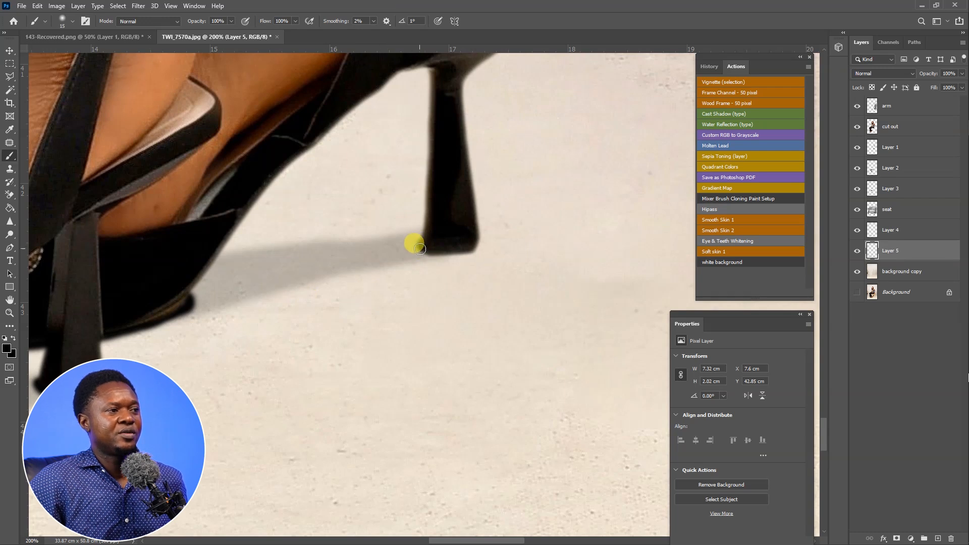
{"action": "mouse_move", "coordinate": [434, 254]}
{"action": "left_mouse_down"}
{"action": "mouse_move", "coordinate": [473, 253]}
{"action": "mouse_move", "coordinate": [472, 239]}
{"action": "mouse_move", "coordinate": [464, 234]}
{"action": "mouse_move", "coordinate": [417, 433]}
{"action": "left_mouse_up"}
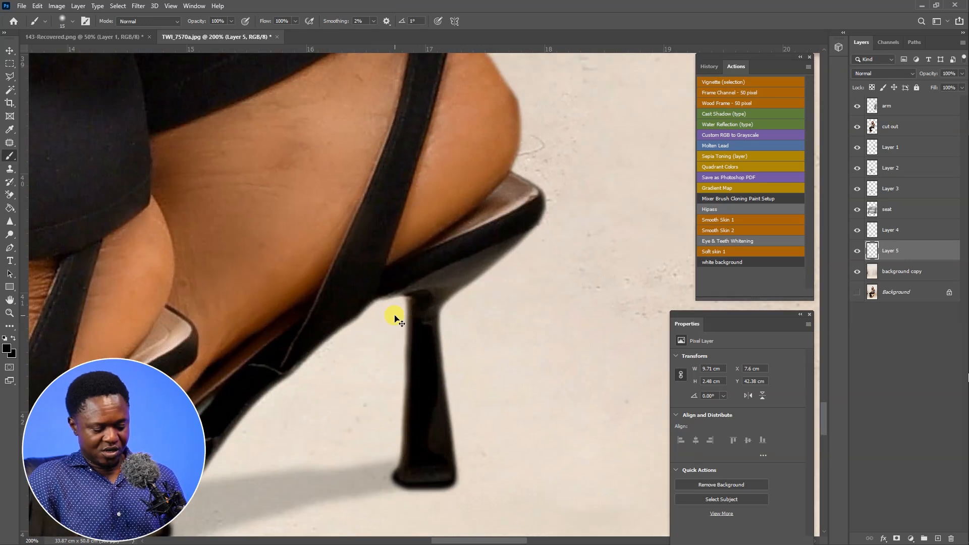
Enlarge the brush to 30 pixels and paint a thin black contact shadow under the armchair's front corner leg on Layer 5
{"action": "key", "text": "ctrl+minus"}
{"action": "key", "text": "ctrl+minus"}
{"action": "key", "text": "ctrl+minus"}
{"action": "left_click_drag", "start_coordinate": [397, 324], "coordinate": [274, 292]}
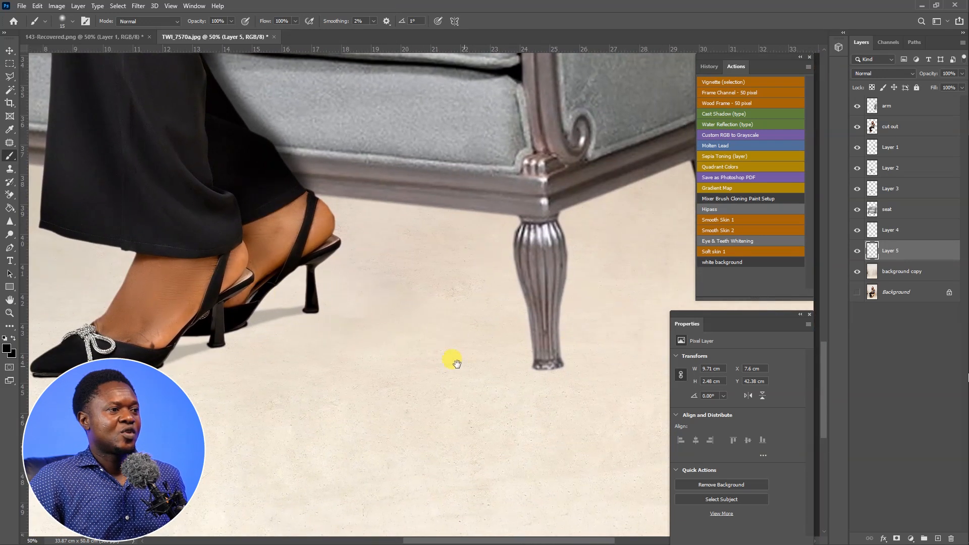
{"action": "left_click_drag", "start_coordinate": [456, 362], "coordinate": [413, 387]}
{"action": "key", "text": "ctrl+plus"}
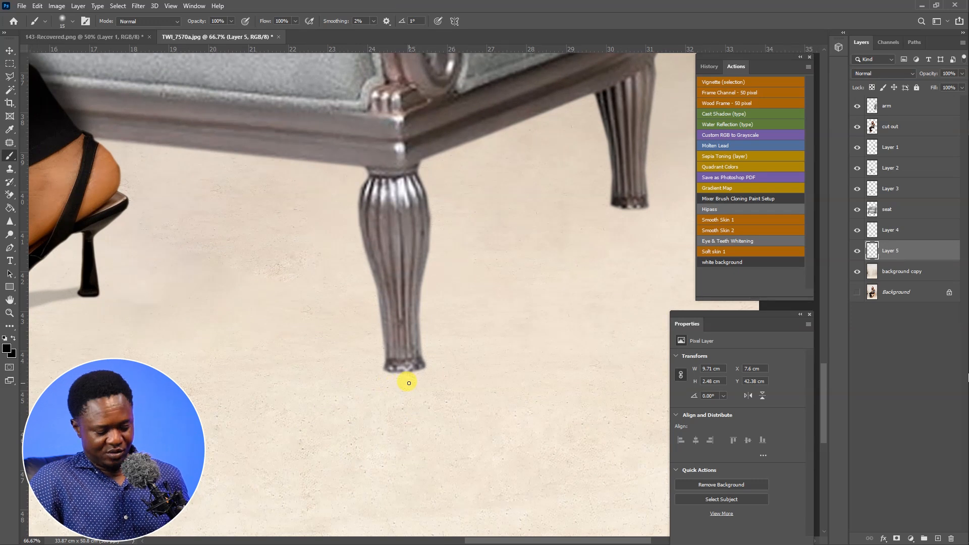
{"action": "key", "text": "ctrl+plus"}
{"action": "mouse_move", "coordinate": [405, 407]}
{"action": "left_mouse_down"}
{"action": "mouse_move", "coordinate": [386, 391]}
{"action": "mouse_move", "coordinate": [403, 397]}
{"action": "mouse_move", "coordinate": [343, 387]}
{"action": "mouse_move", "coordinate": [398, 383]}
{"action": "mouse_move", "coordinate": [345, 388]}
{"action": "mouse_move", "coordinate": [403, 384]}
{"action": "left_mouse_up"}
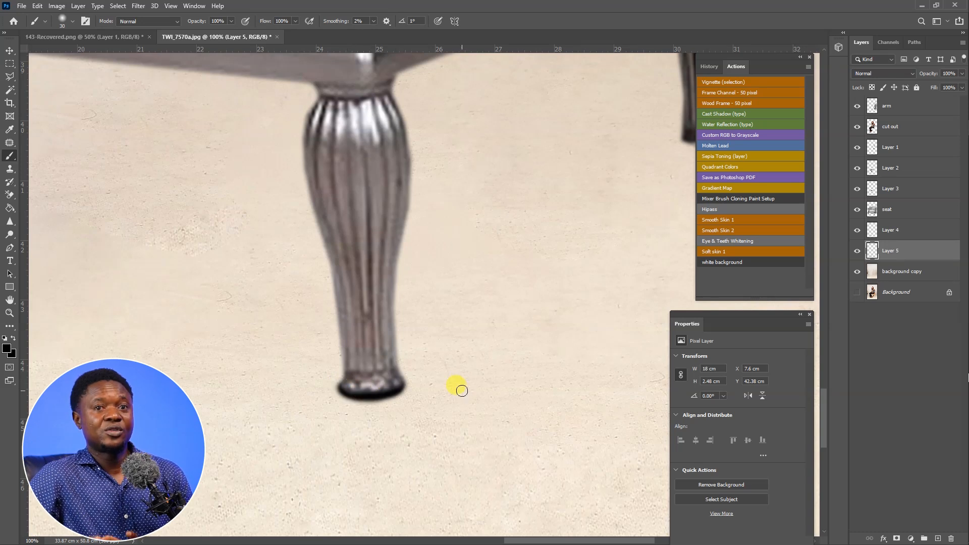
Paint matching thin black contact shadows under the armchair's rear leg and its far-left front leg on Layer 5
{"action": "left_click_drag", "start_coordinate": [509, 232], "coordinate": [381, 289]}
{"action": "mouse_move", "coordinate": [595, 215]}
{"action": "left_mouse_down"}
{"action": "mouse_move", "coordinate": [576, 198]}
{"action": "mouse_move", "coordinate": [555, 202]}
{"action": "mouse_move", "coordinate": [607, 201]}
{"action": "mouse_move", "coordinate": [556, 203]}
{"action": "mouse_move", "coordinate": [580, 204]}
{"action": "left_mouse_up"}
{"action": "left_click_drag", "start_coordinate": [408, 242], "coordinate": [622, 264]}
{"action": "mouse_move", "coordinate": [307, 303]}
{"action": "left_mouse_down"}
{"action": "mouse_move", "coordinate": [631, 312]}
{"action": "mouse_move", "coordinate": [512, 303]}
{"action": "left_mouse_up"}
{"action": "left_click_drag", "start_coordinate": [199, 285], "coordinate": [368, 287]}
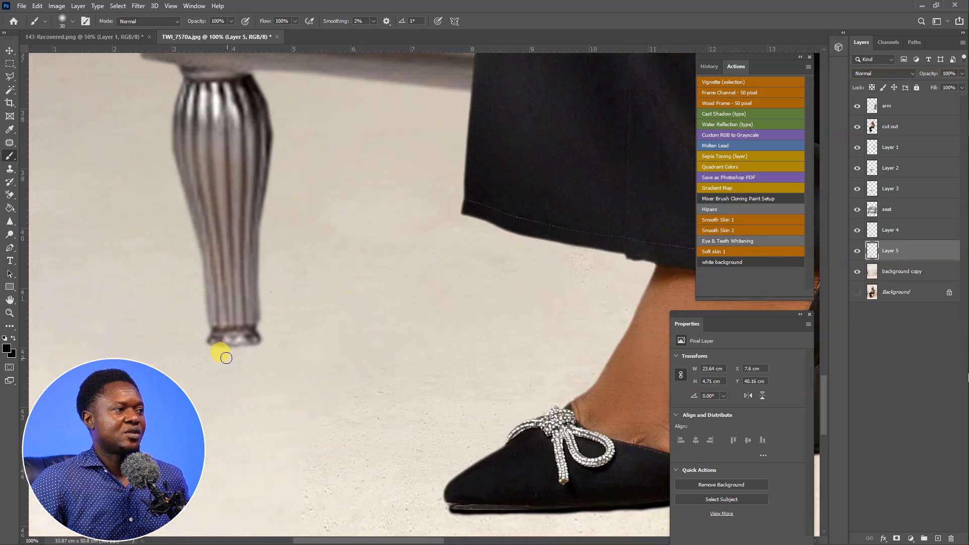
{"action": "mouse_move", "coordinate": [210, 342]}
{"action": "left_mouse_down"}
{"action": "mouse_move", "coordinate": [258, 340]}
{"action": "mouse_move", "coordinate": [203, 339]}
{"action": "left_mouse_up"}
Set Layer 5's opacity to 68% to soften the contact shadows under the shoes and chair legs
{"action": "scroll", "coordinate": [300, 393], "scroll_direction": "down", "scroll_amount": 5}
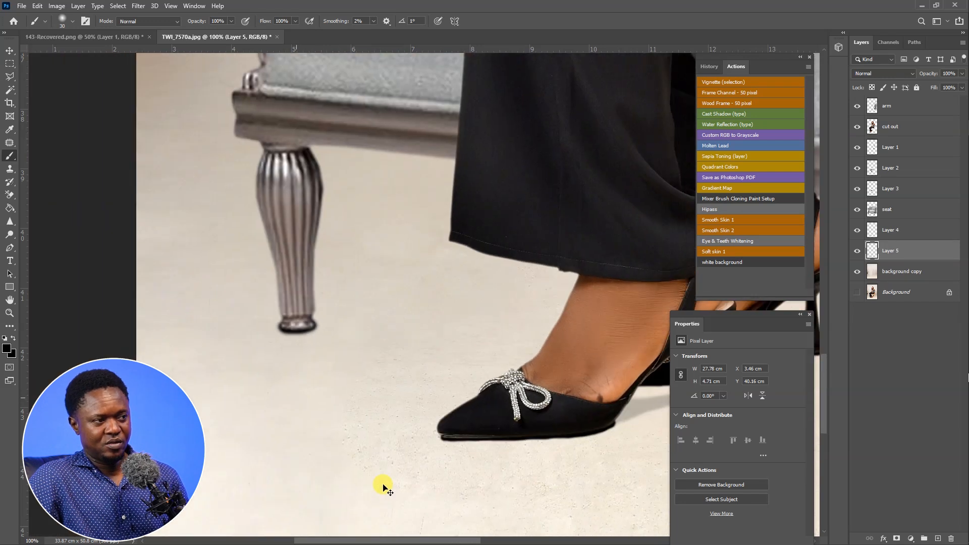
{"action": "scroll", "coordinate": [554, 404], "scroll_direction": "down", "scroll_amount": 1}
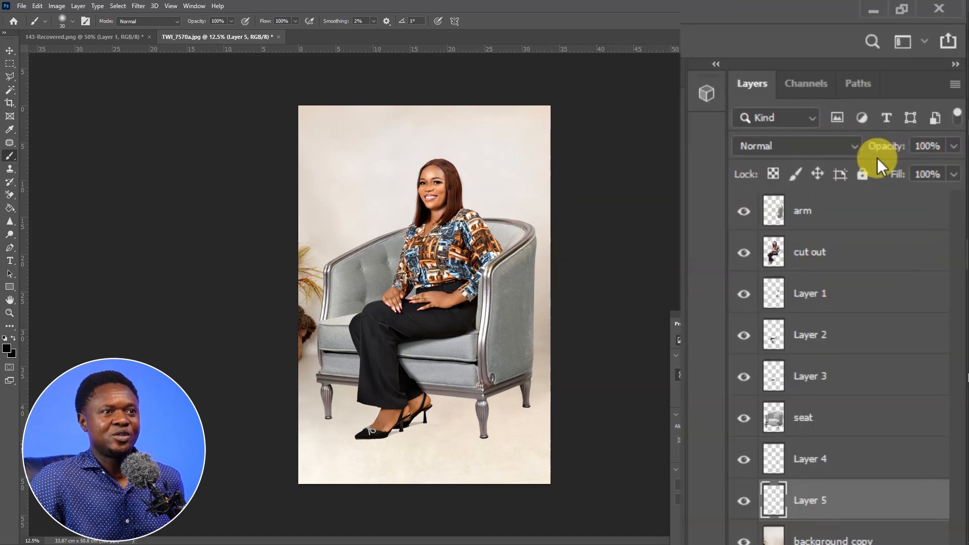
{"action": "left_click_drag", "start_coordinate": [884, 151], "coordinate": [851, 159]}
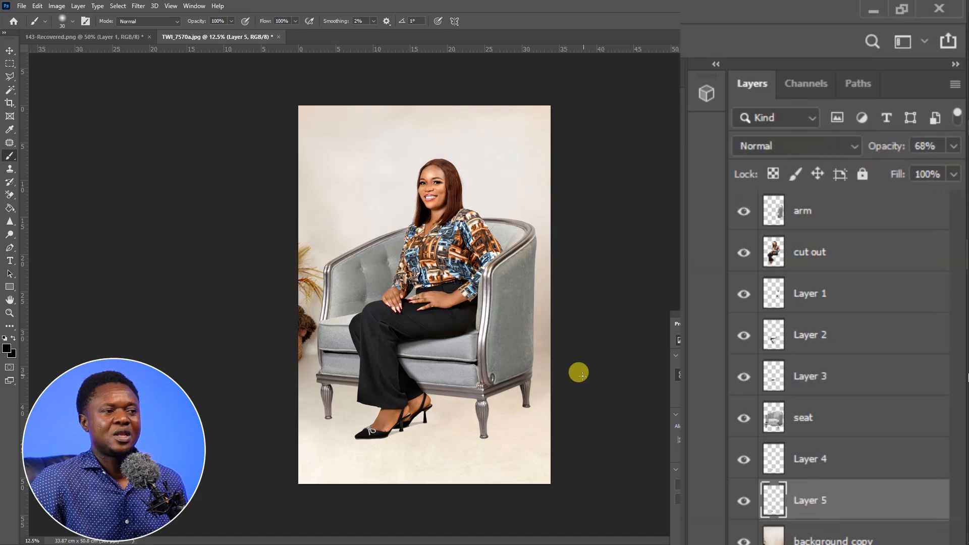
Add a new empty layer directly above "background copy", below Layer 5
{"action": "scroll", "coordinate": [886, 266], "scroll_direction": "down", "scroll_amount": 5}
{"action": "left_click", "coordinate": [886, 266]}
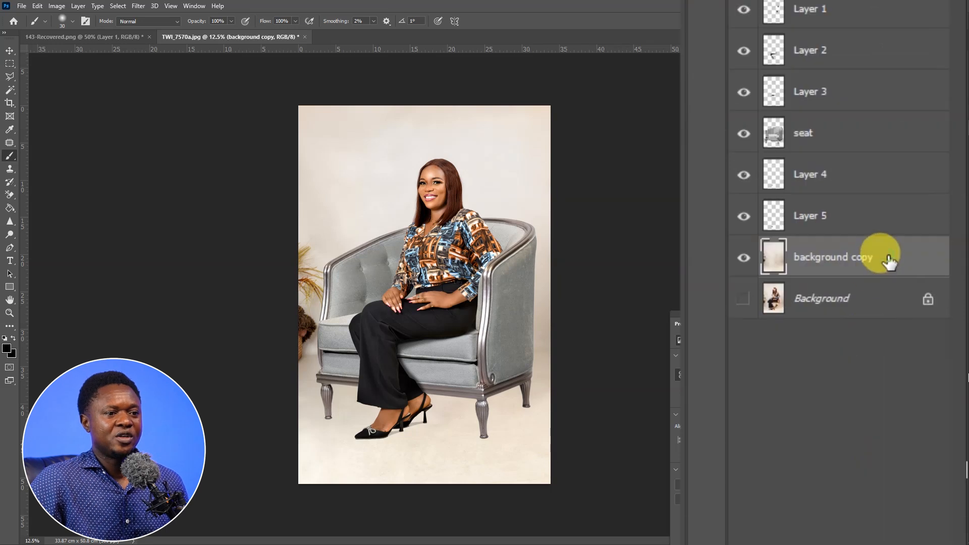
{"action": "scroll", "coordinate": [925, 470], "scroll_direction": "down", "scroll_amount": 5}
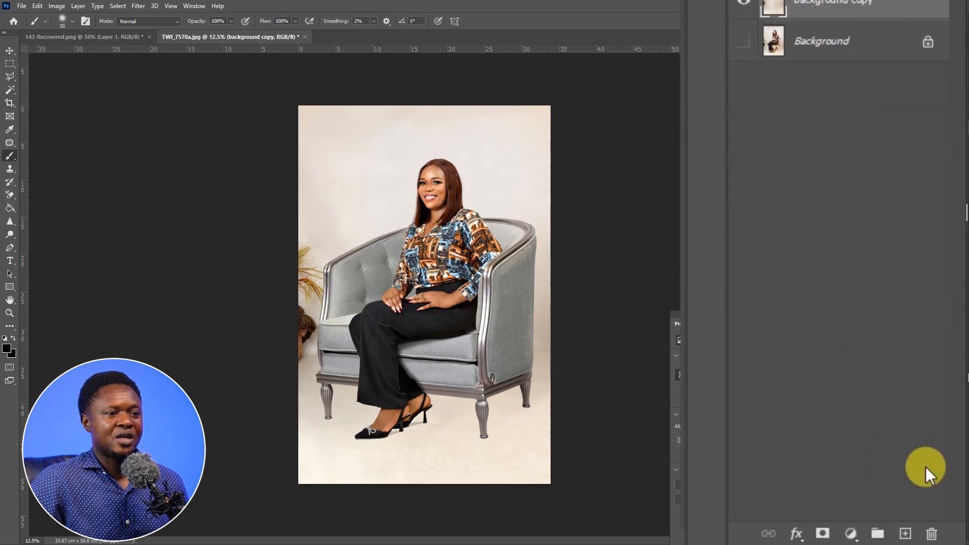
{"action": "left_click", "coordinate": [904, 534]}
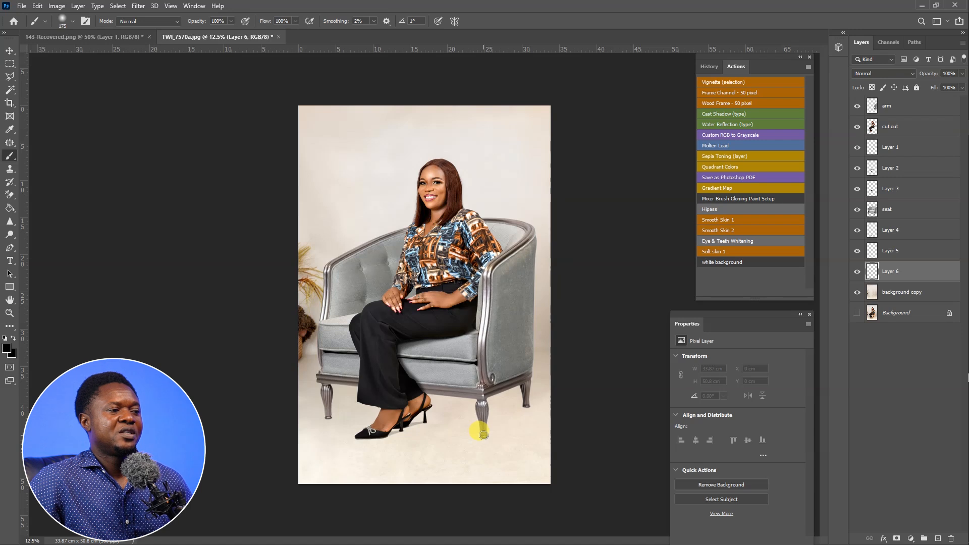
Paint soft black shadow patches on the floor at the inner side of each visible armchair leg, using a brush of 125 to 150 pixels
{"action": "key", "text": "bracketleft"}
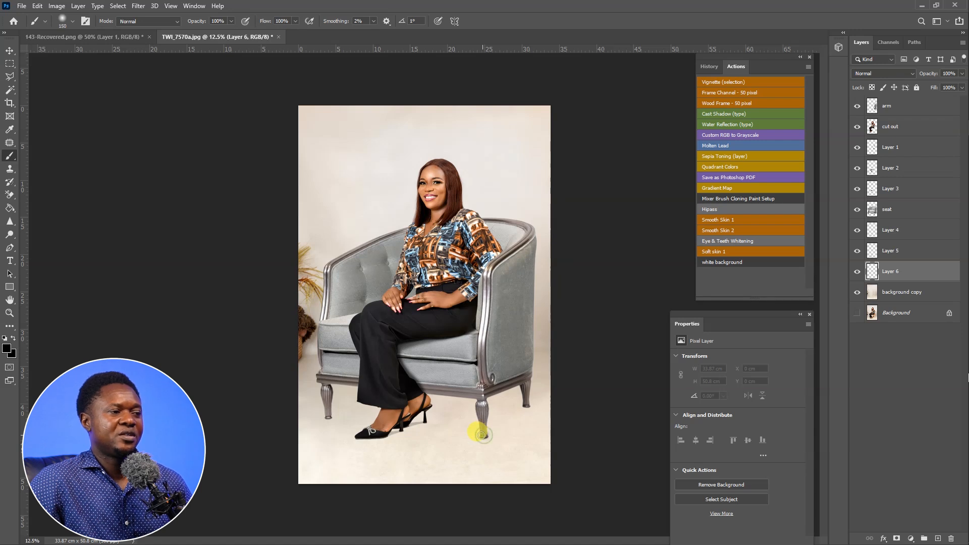
{"action": "left_click_drag", "start_coordinate": [473, 431], "coordinate": [484, 436]}
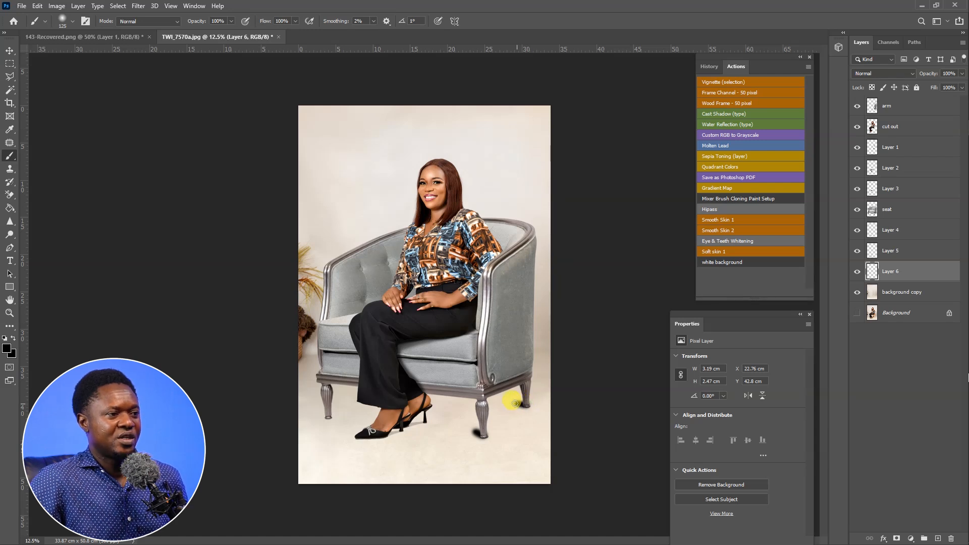
{"action": "left_click_drag", "start_coordinate": [509, 402], "coordinate": [511, 401]}
{"action": "left_click_drag", "start_coordinate": [329, 417], "coordinate": [348, 416]}
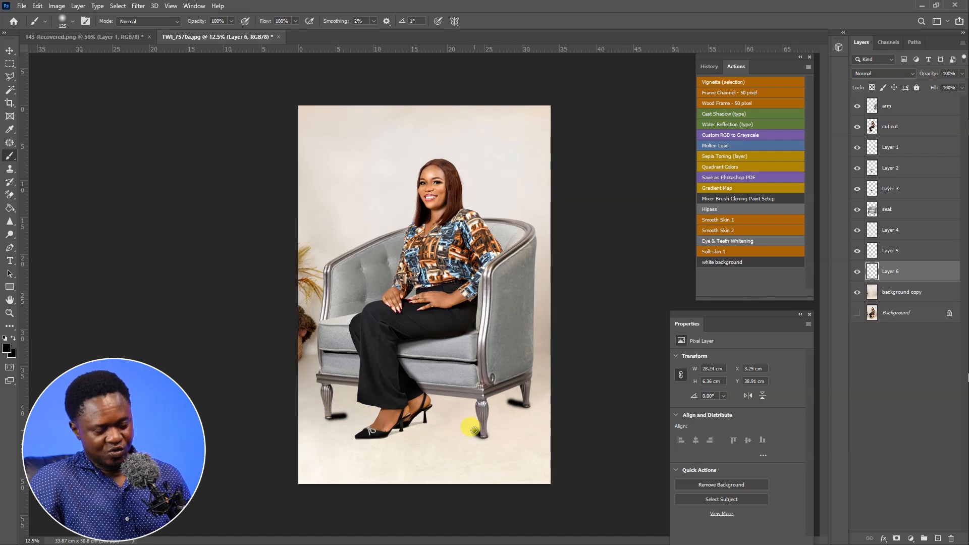
Extend the black floor shadow on Layer 6 across the area beneath the armchair, between its legs and behind the shoes
{"action": "mouse_move", "coordinate": [474, 429]}
{"action": "left_mouse_down"}
{"action": "mouse_move", "coordinate": [347, 413]}
{"action": "mouse_move", "coordinate": [388, 392]}
{"action": "mouse_move", "coordinate": [505, 403]}
{"action": "mouse_move", "coordinate": [472, 417]}
{"action": "mouse_move", "coordinate": [398, 405]}
{"action": "mouse_move", "coordinate": [482, 416]}
{"action": "mouse_move", "coordinate": [510, 404]}
{"action": "mouse_move", "coordinate": [500, 403]}
{"action": "mouse_move", "coordinate": [482, 434]}
{"action": "mouse_move", "coordinate": [471, 427]}
{"action": "mouse_move", "coordinate": [373, 433]}
{"action": "mouse_move", "coordinate": [354, 410]}
{"action": "left_mouse_up"}
{"action": "key", "text": "bracketleft"}
{"action": "key", "text": "bracketleft"}
{"action": "key", "text": "bracketleft"}
Set Layer 6's opacity to 21% and Layer 4's opacity to 12% to blend the floor shadows
{"action": "left_click_drag", "start_coordinate": [927, 73], "coordinate": [905, 83]}
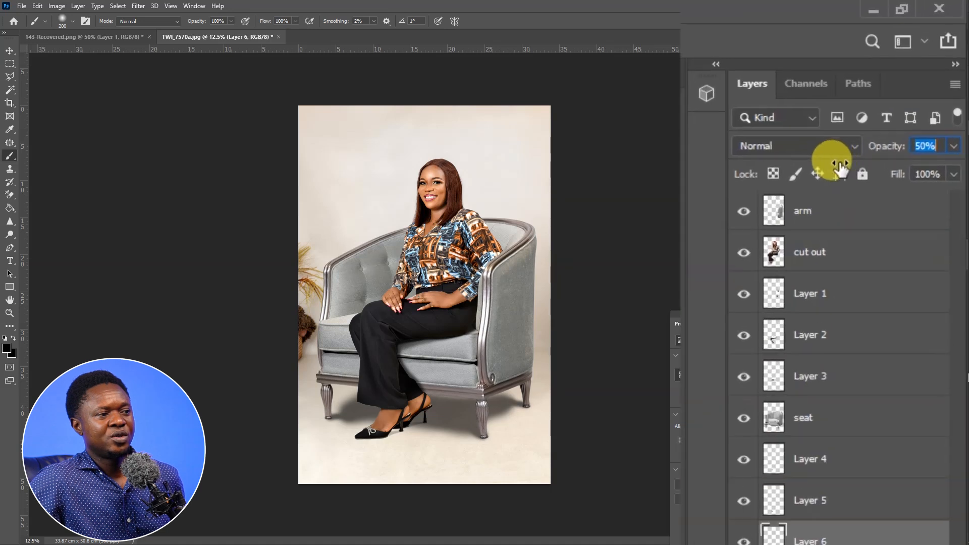
{"action": "left_click_drag", "start_coordinate": [840, 170], "coordinate": [810, 177]}
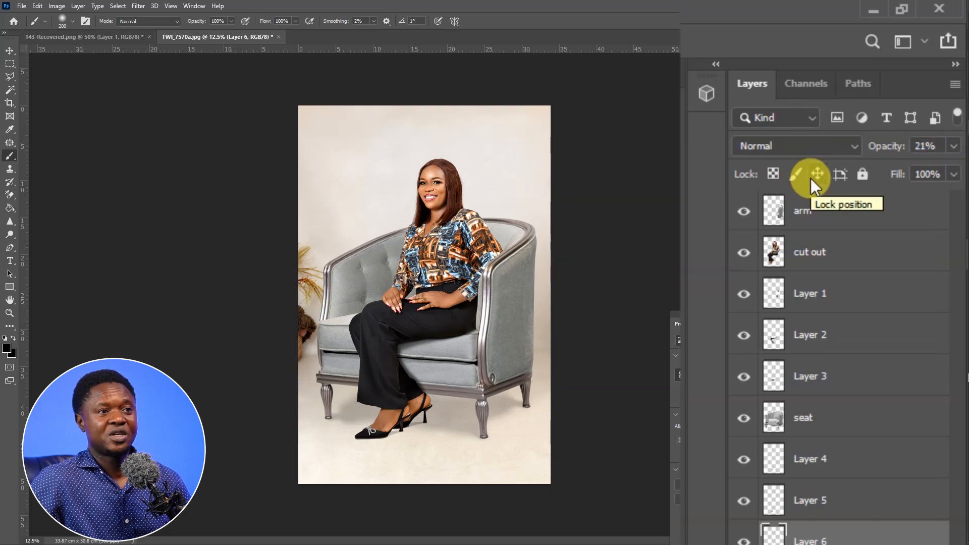
{"action": "left_click", "coordinate": [833, 460]}
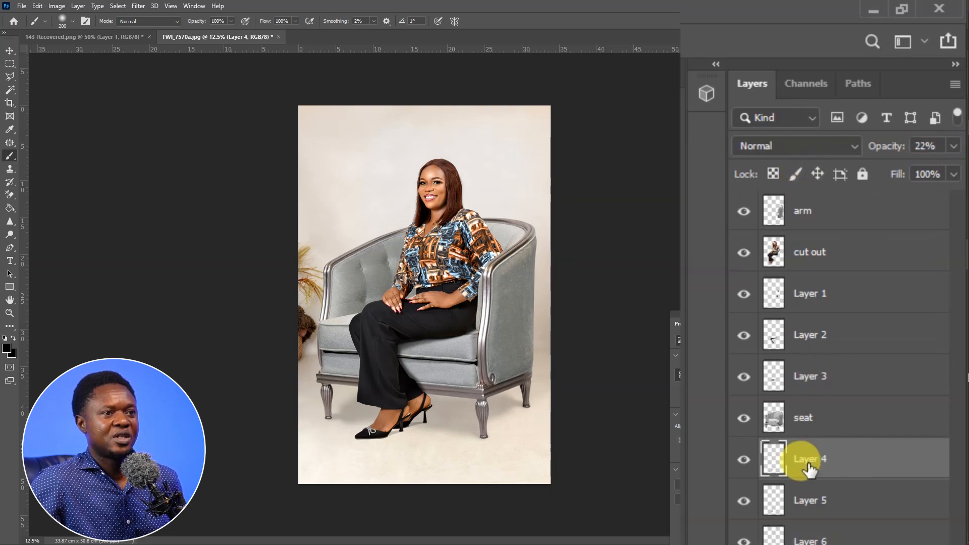
{"action": "mouse_move", "coordinate": [884, 148]}
{"action": "left_mouse_down"}
{"action": "mouse_move", "coordinate": [866, 149]}
{"action": "mouse_move", "coordinate": [875, 155]}
{"action": "left_mouse_up"}
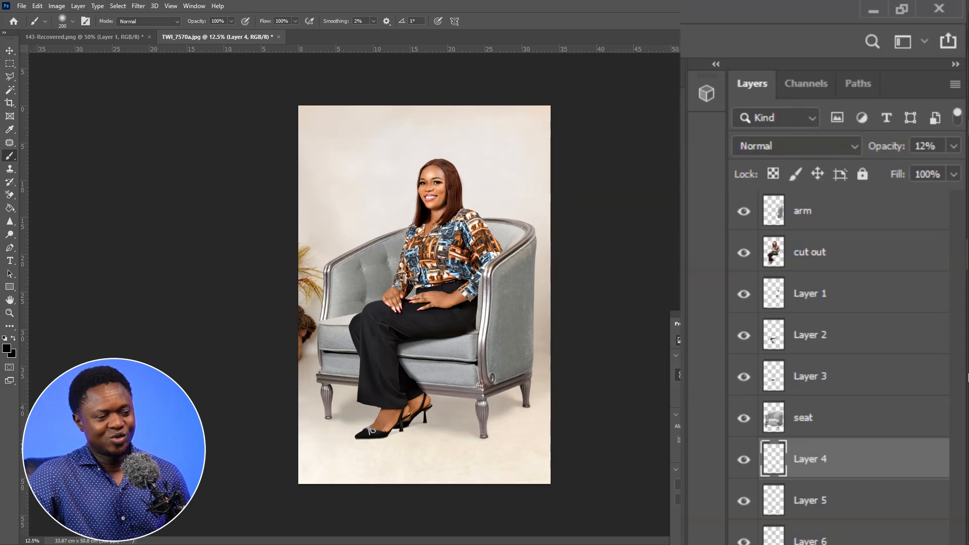
Examine the blended shadows around the shoes, trousers and armchair legs up close, and check the whole image
{"action": "key", "text": "ctrl+plus"}
{"action": "key", "text": "ctrl+plus"}
{"action": "key", "text": "ctrl+plus"}
{"action": "key", "text": "ctrl+plus"}
{"action": "left_click_drag", "start_coordinate": [535, 463], "coordinate": [550, 175]}
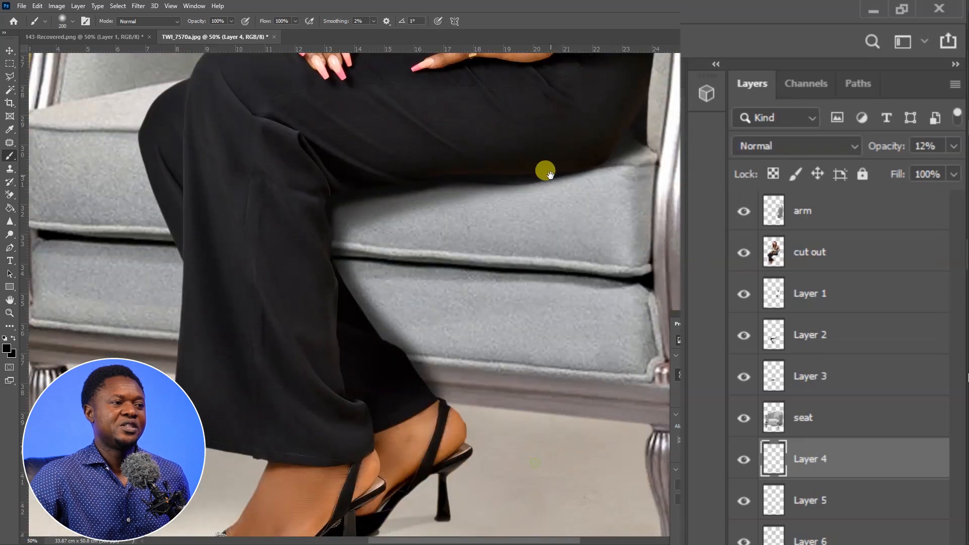
{"action": "left_click_drag", "start_coordinate": [528, 286], "coordinate": [519, 130]}
{"action": "left_click_drag", "start_coordinate": [417, 220], "coordinate": [476, 168]}
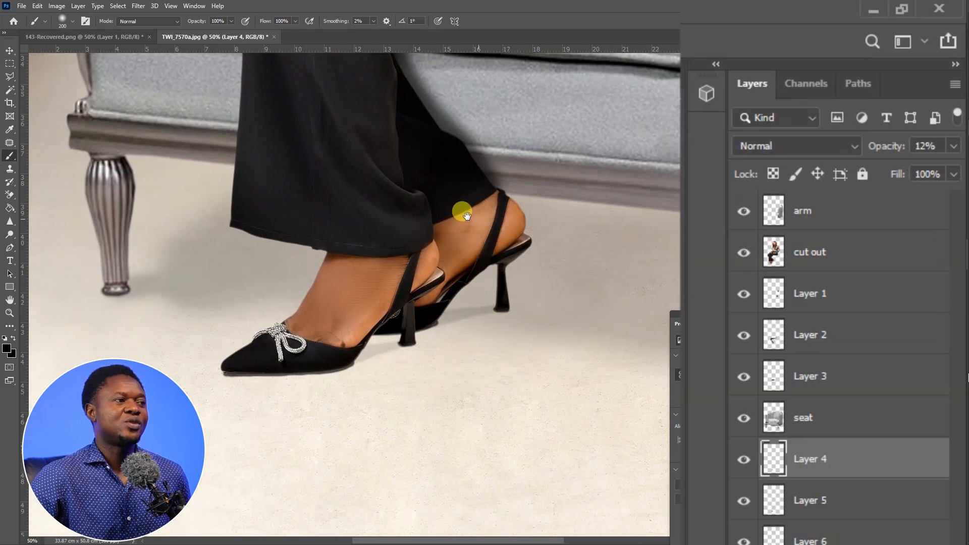
{"action": "left_click_drag", "start_coordinate": [465, 216], "coordinate": [488, 207]}
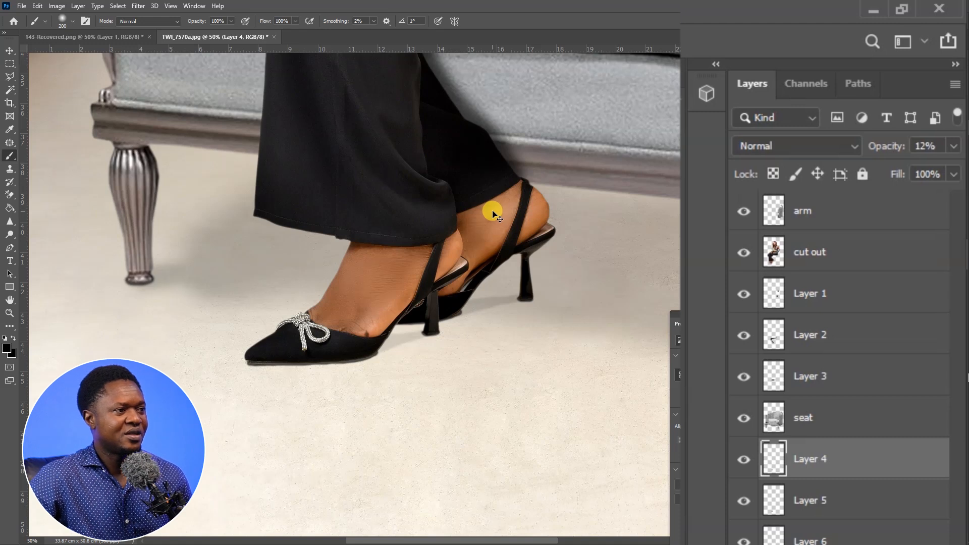
{"action": "key", "text": "ctrl+minus"}
{"action": "key", "text": "ctrl+minus"}
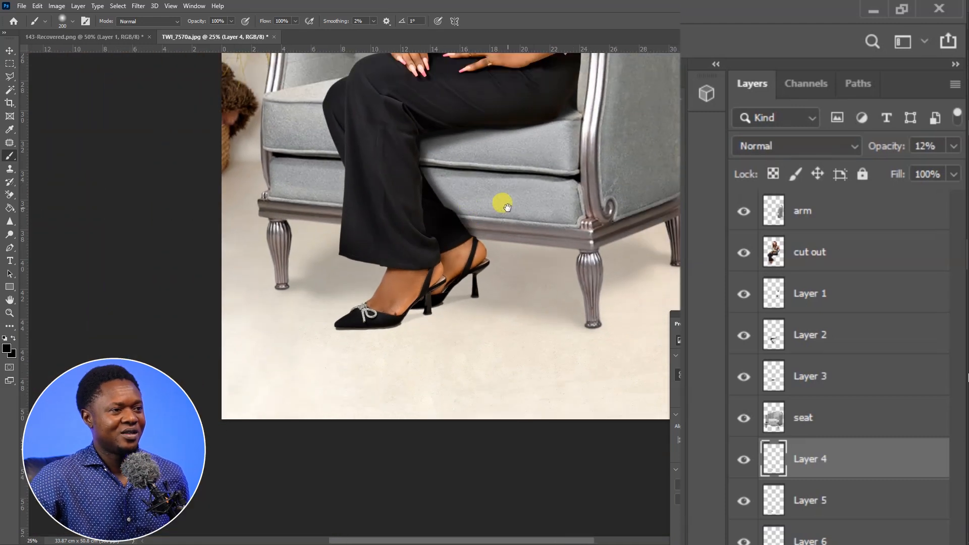
{"action": "left_click_drag", "start_coordinate": [502, 206], "coordinate": [471, 264]}
{"action": "key", "text": "ctrl+minus"}
{"action": "key", "text": "ctrl+minus"}
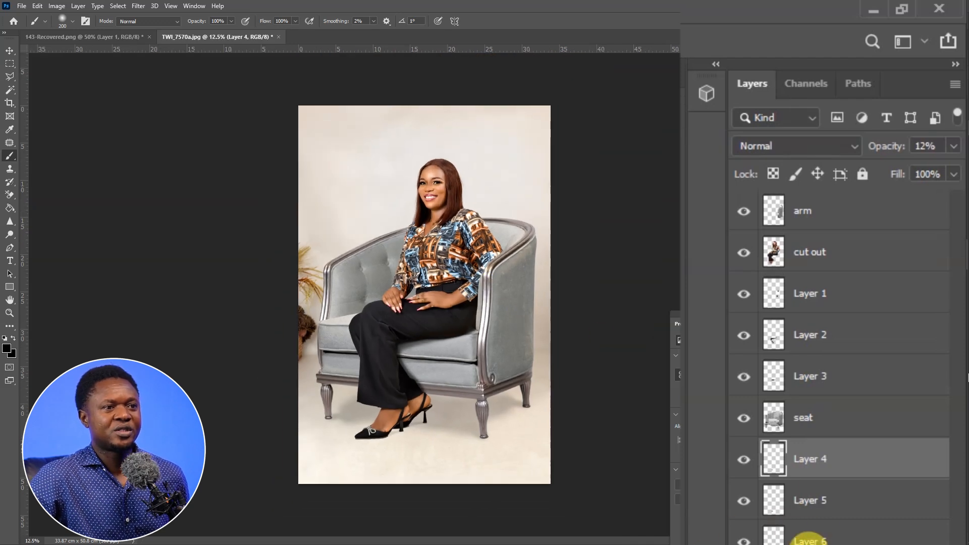
Set Layer 6's opacity to 27% to strengthen the floor shadow beneath the armchair
{"action": "left_click", "coordinate": [812, 539]}
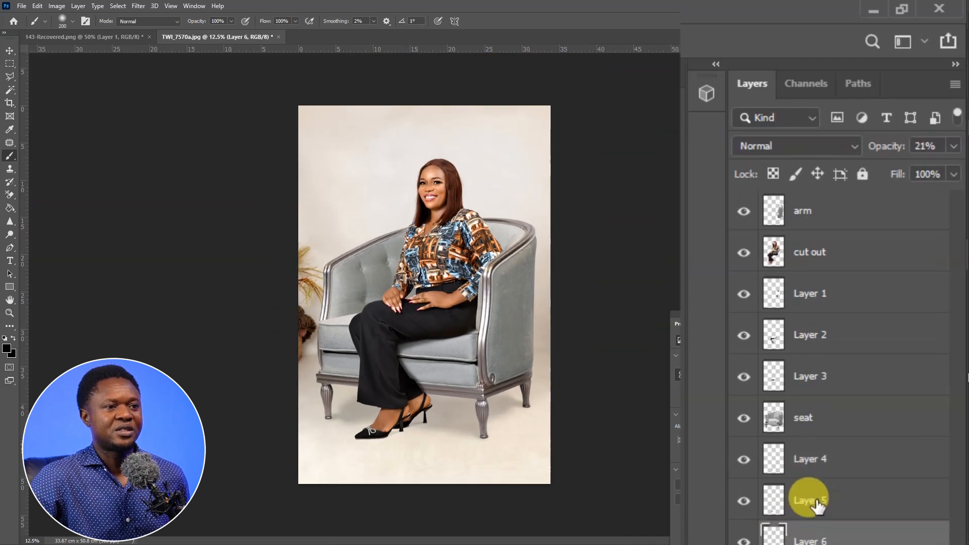
{"action": "left_click_drag", "start_coordinate": [889, 154], "coordinate": [891, 153]}
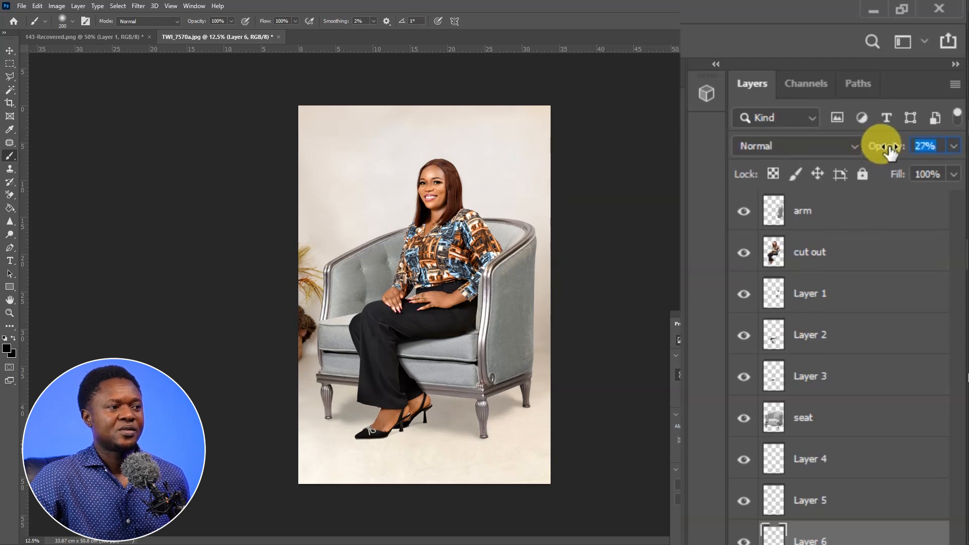